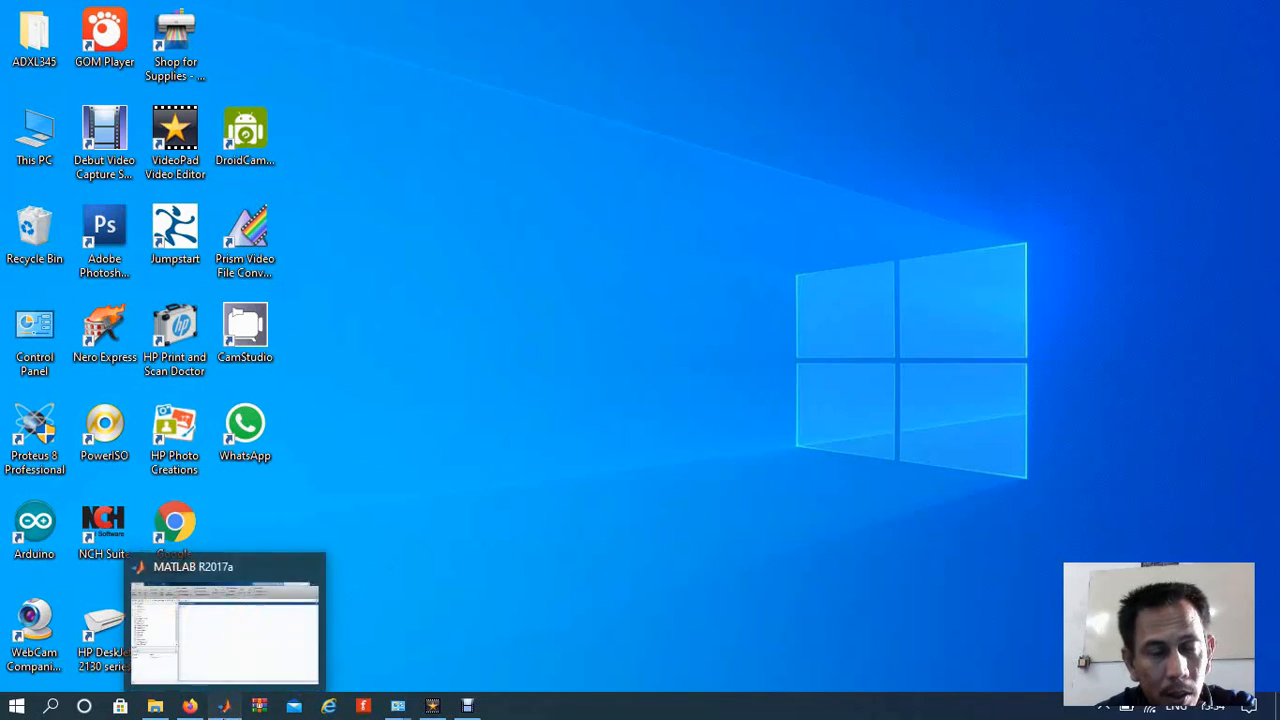
Step: Switch to MATLAB, start Simulink, and create a new blank model
{"action": "left_click", "coordinate": [224, 706]}
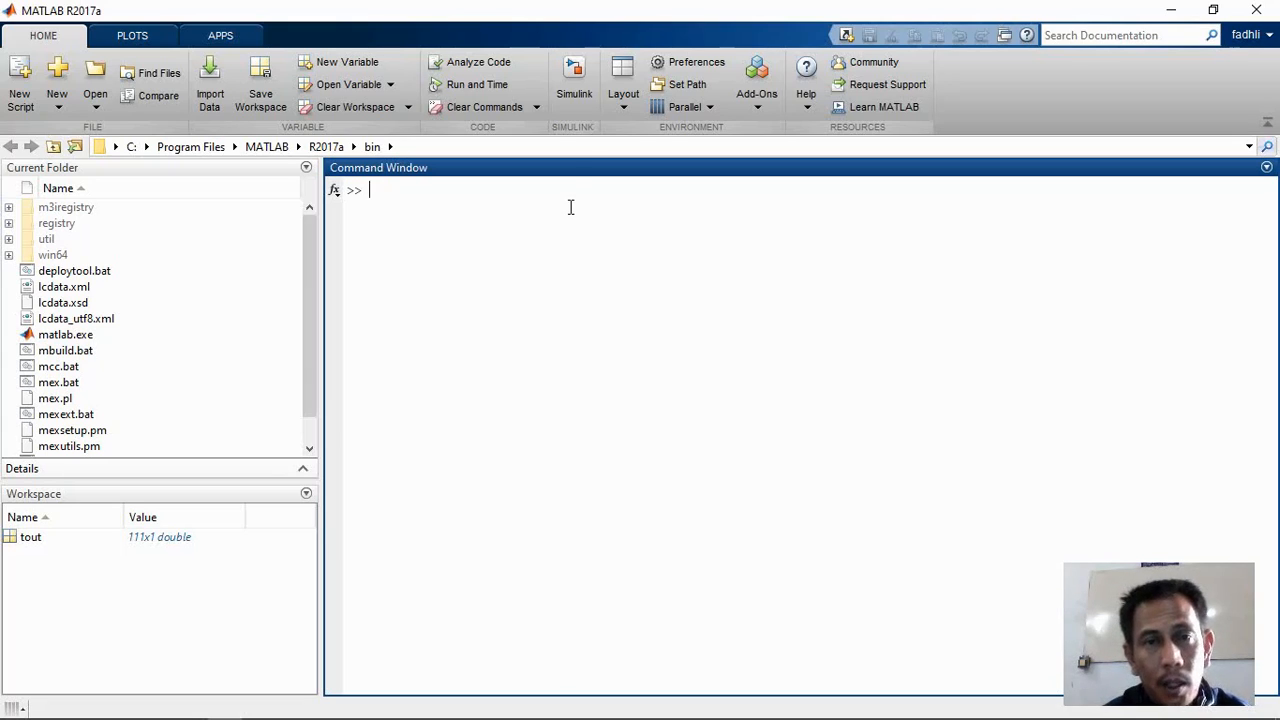
{"action": "left_click", "coordinate": [577, 90]}
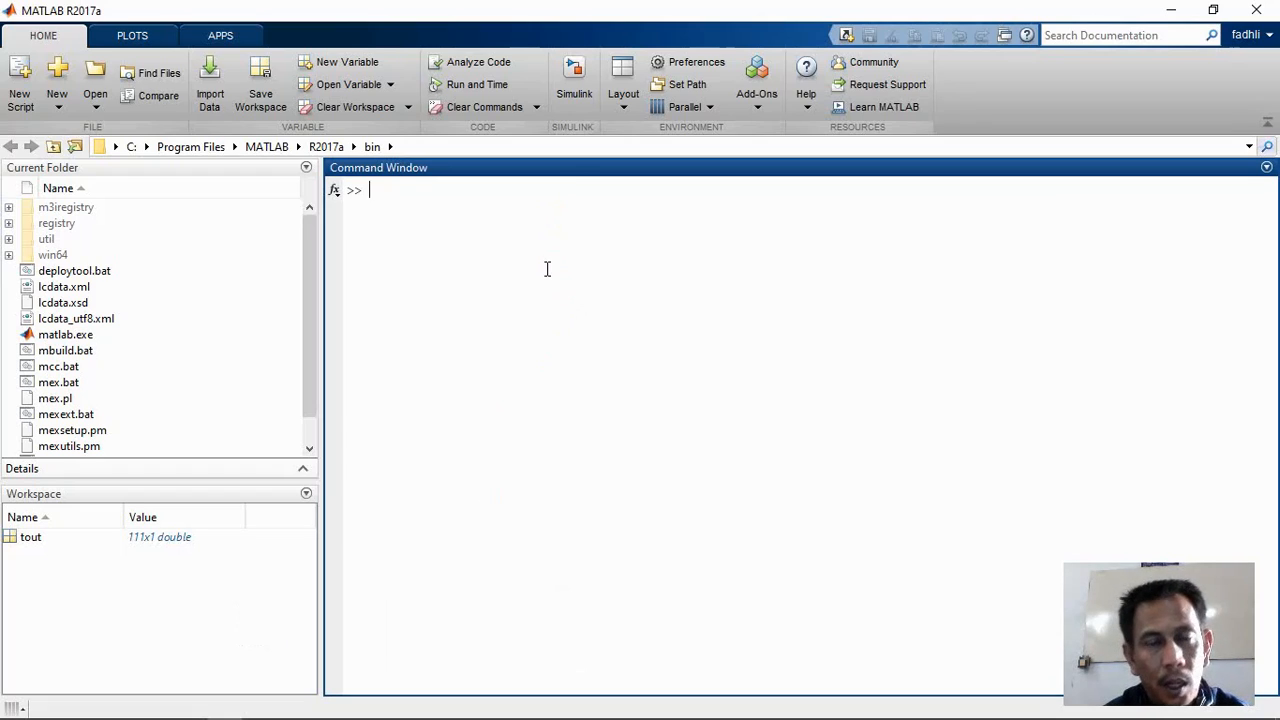
{"action": "left_click", "coordinate": [576, 88]}
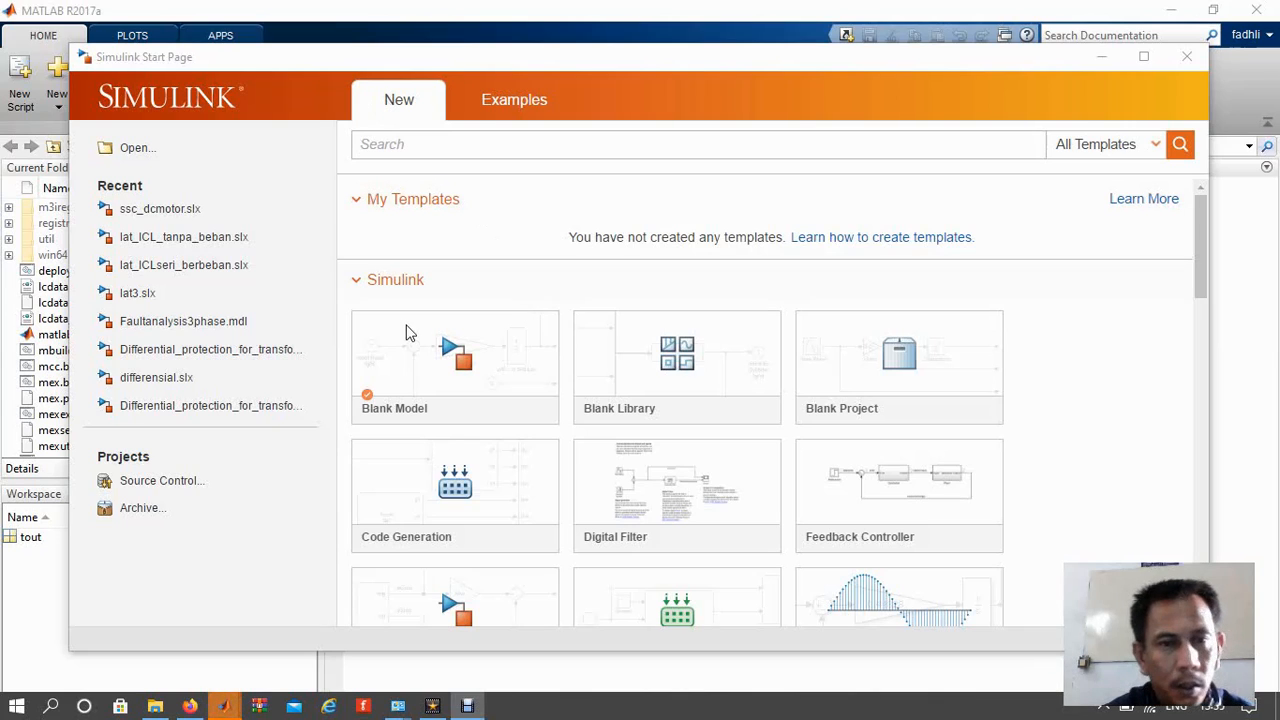
{"action": "left_click", "coordinate": [413, 364]}
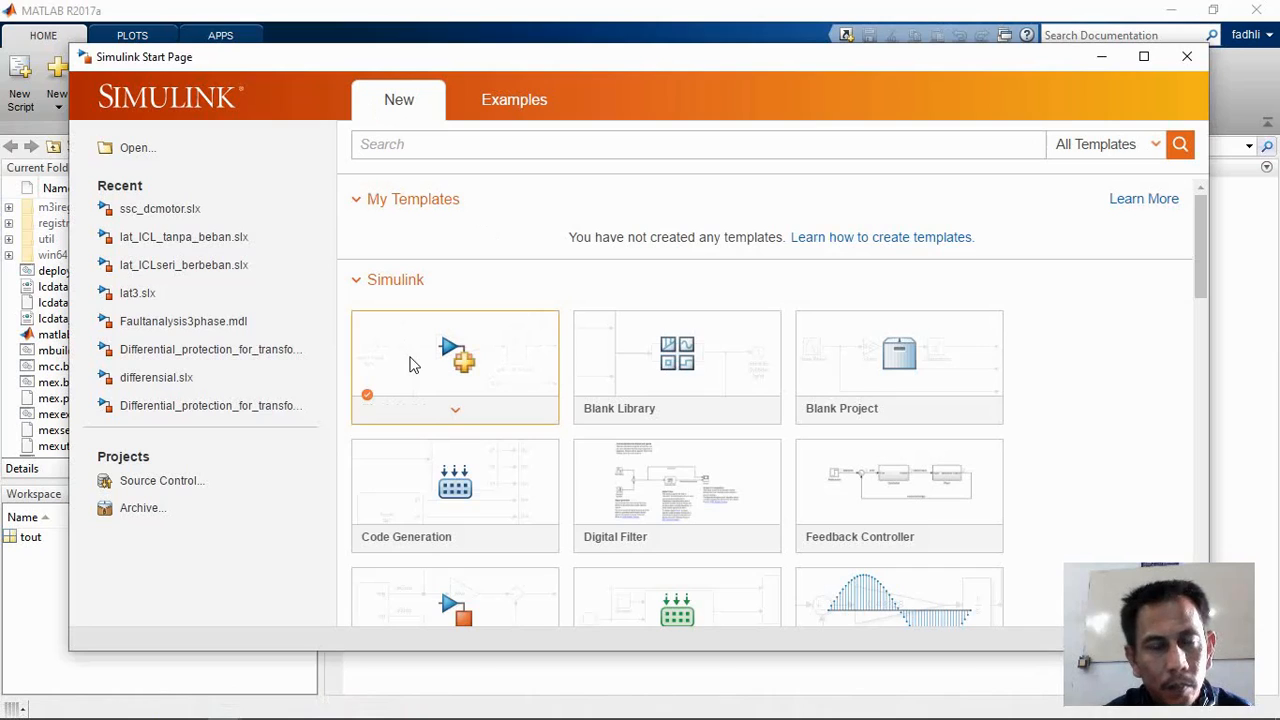
{"action": "left_click", "coordinate": [449, 381]}
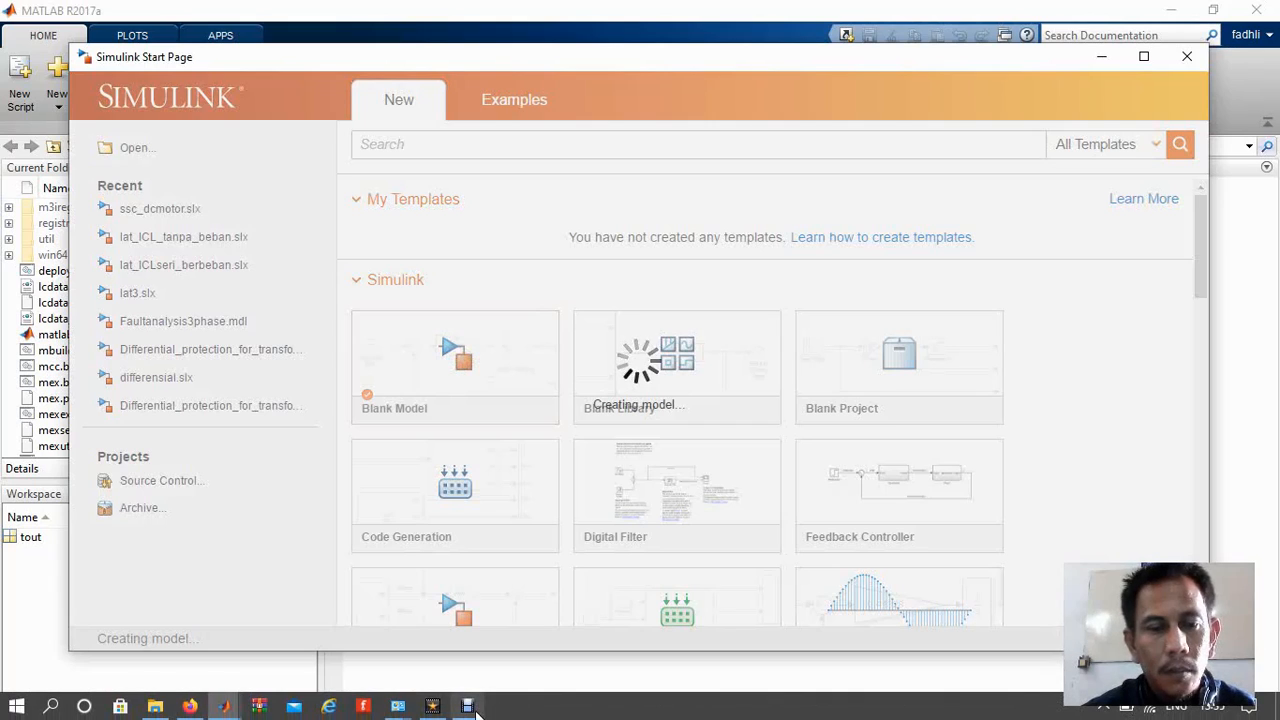
{"action": "left_click", "coordinate": [468, 706]}
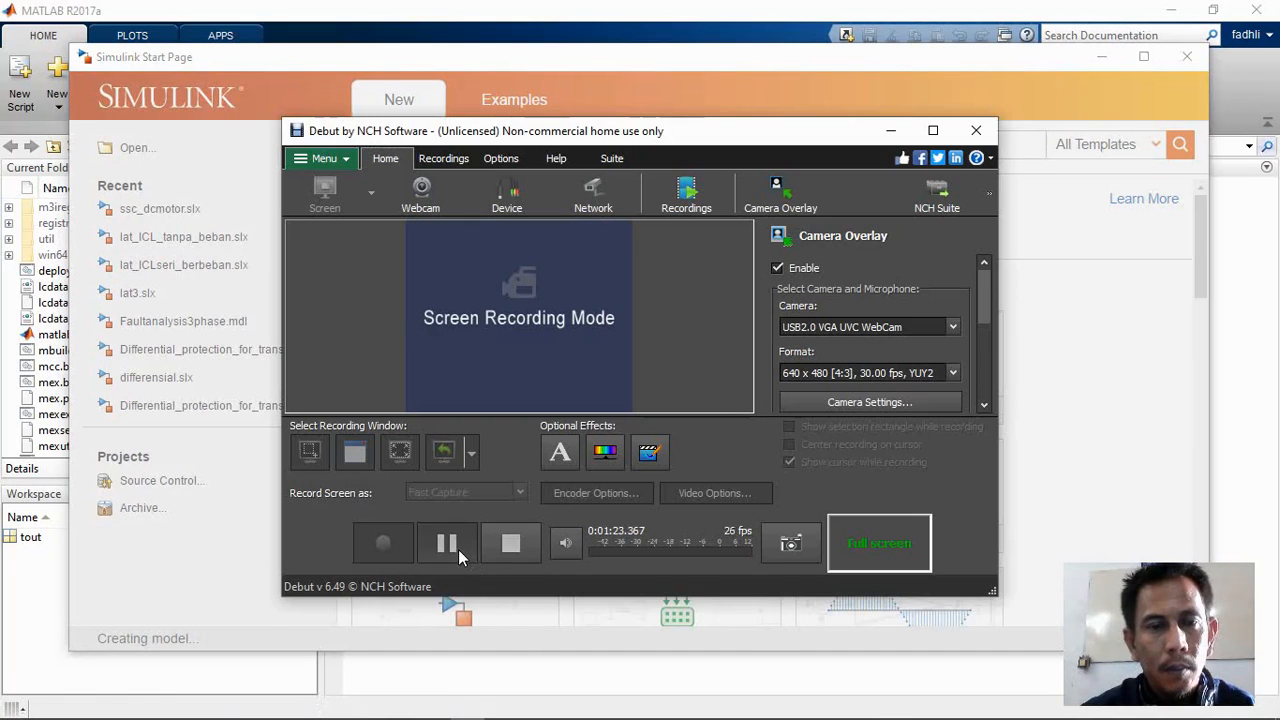
{"action": "left_click", "coordinate": [458, 549]}
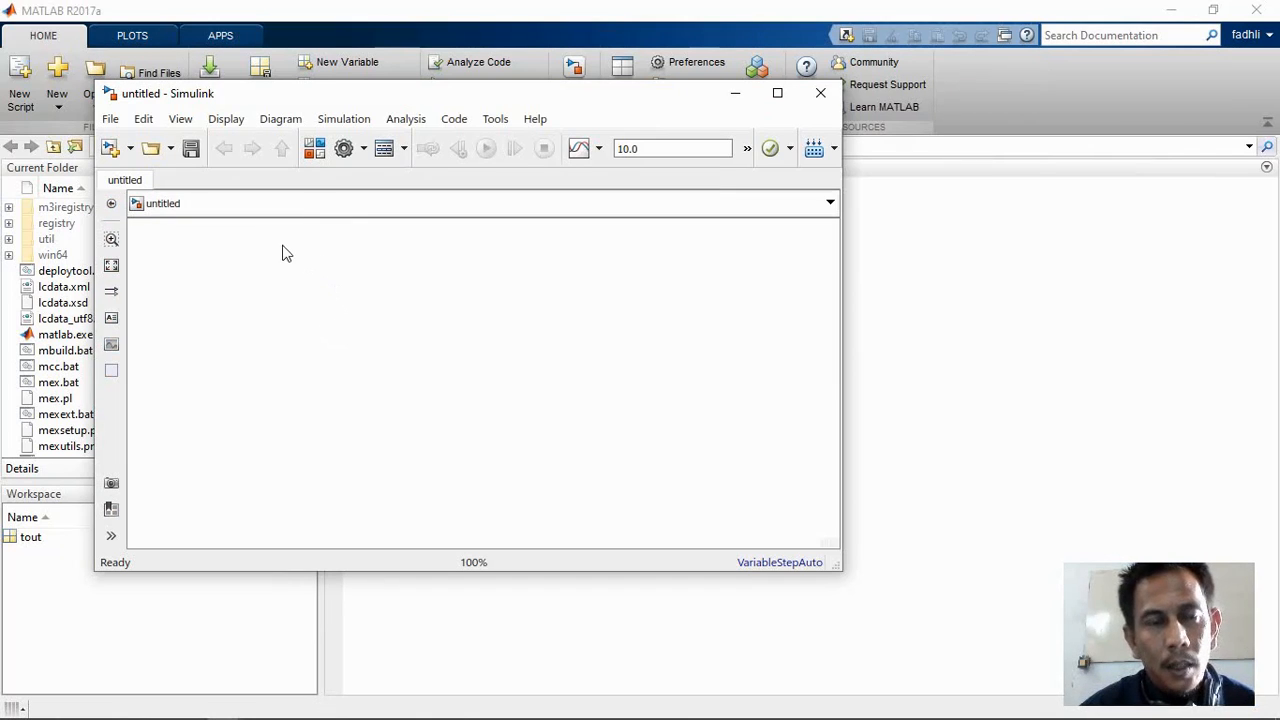
Step: Open the Simulink Library Browser and show the blocks in the Simulink Sinks library
{"action": "left_click", "coordinate": [314, 152]}
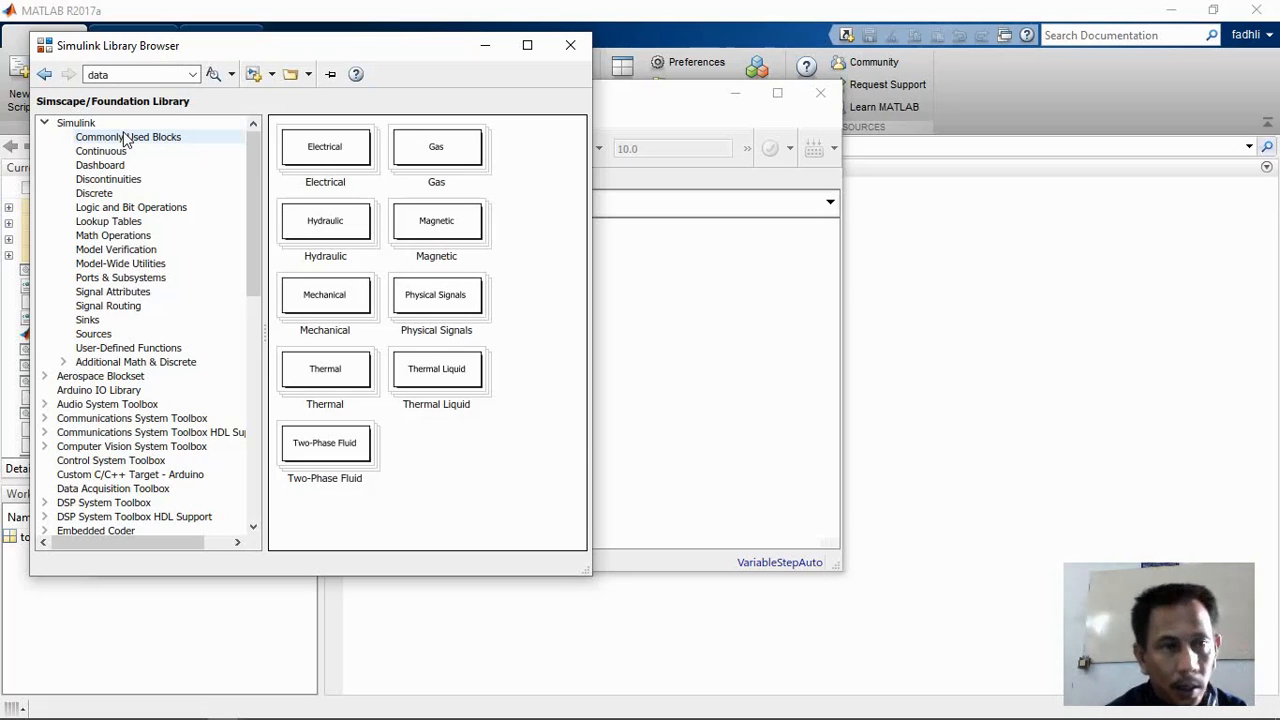
{"action": "left_click", "coordinate": [85, 124]}
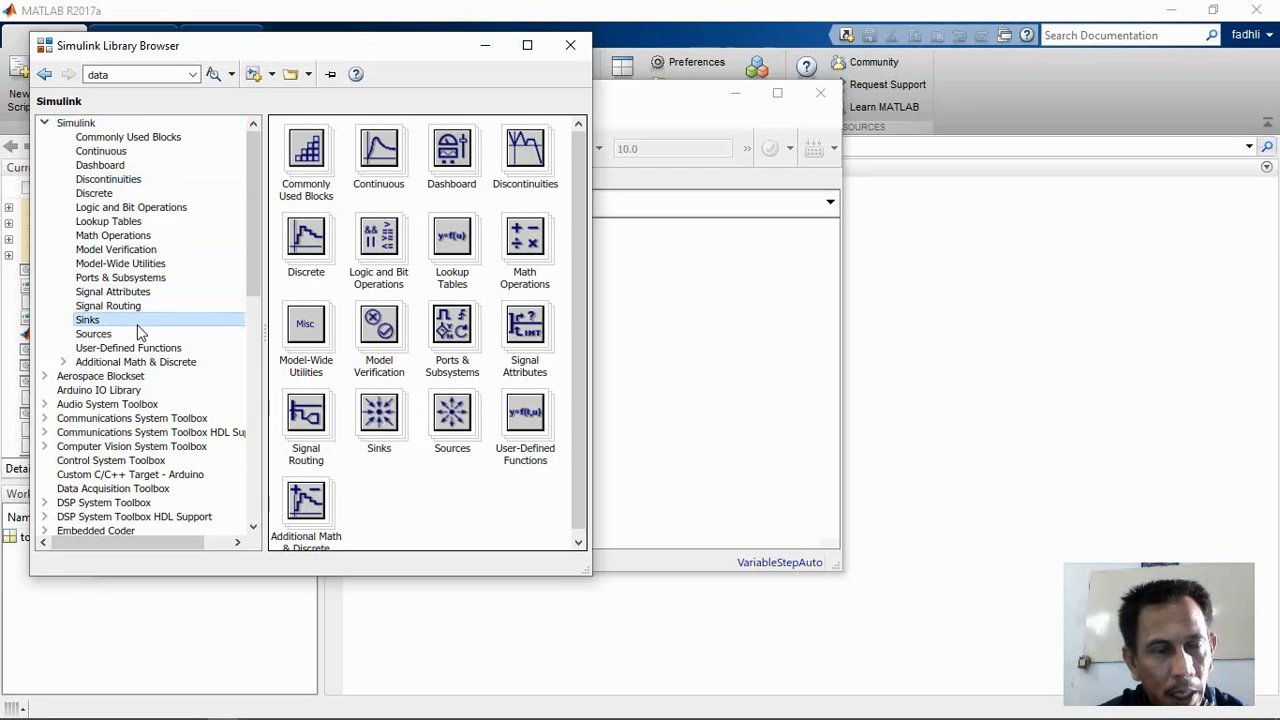
{"action": "left_click", "coordinate": [88, 320]}
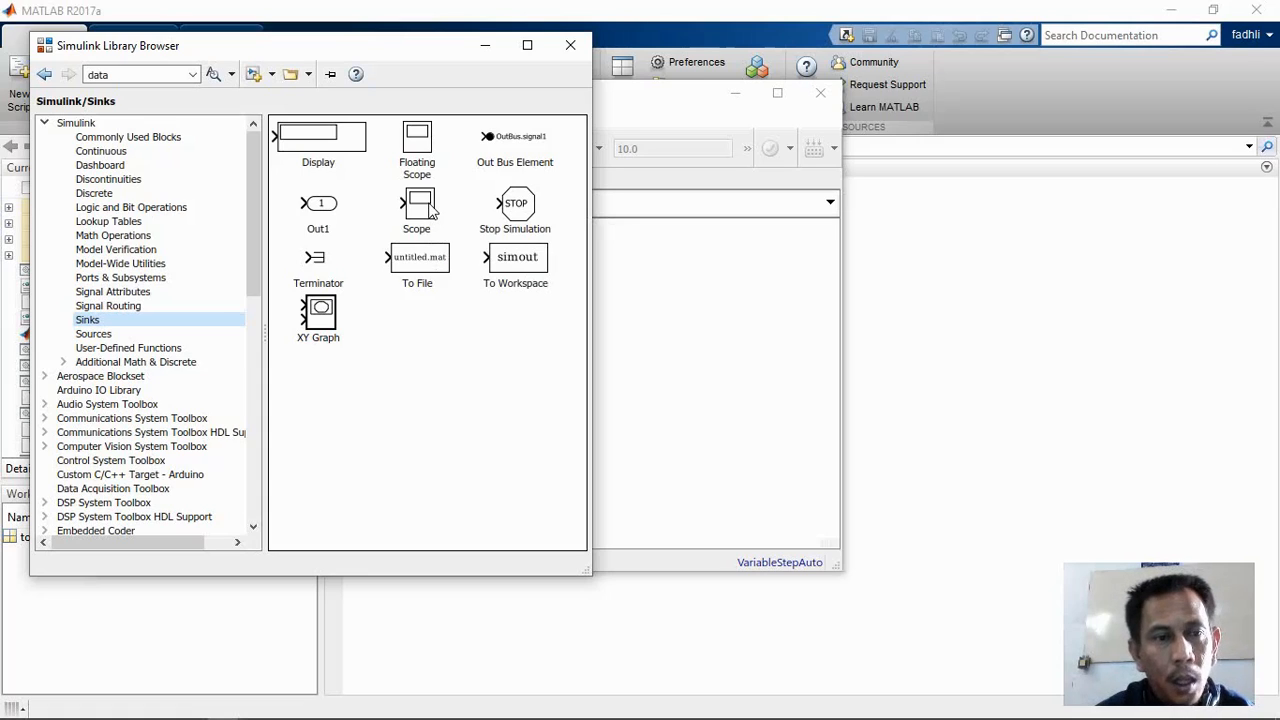
Step: Look through the Simulink Sources library, including the Pulse Generator and Sine Wave blocks
{"action": "left_click", "coordinate": [113, 335]}
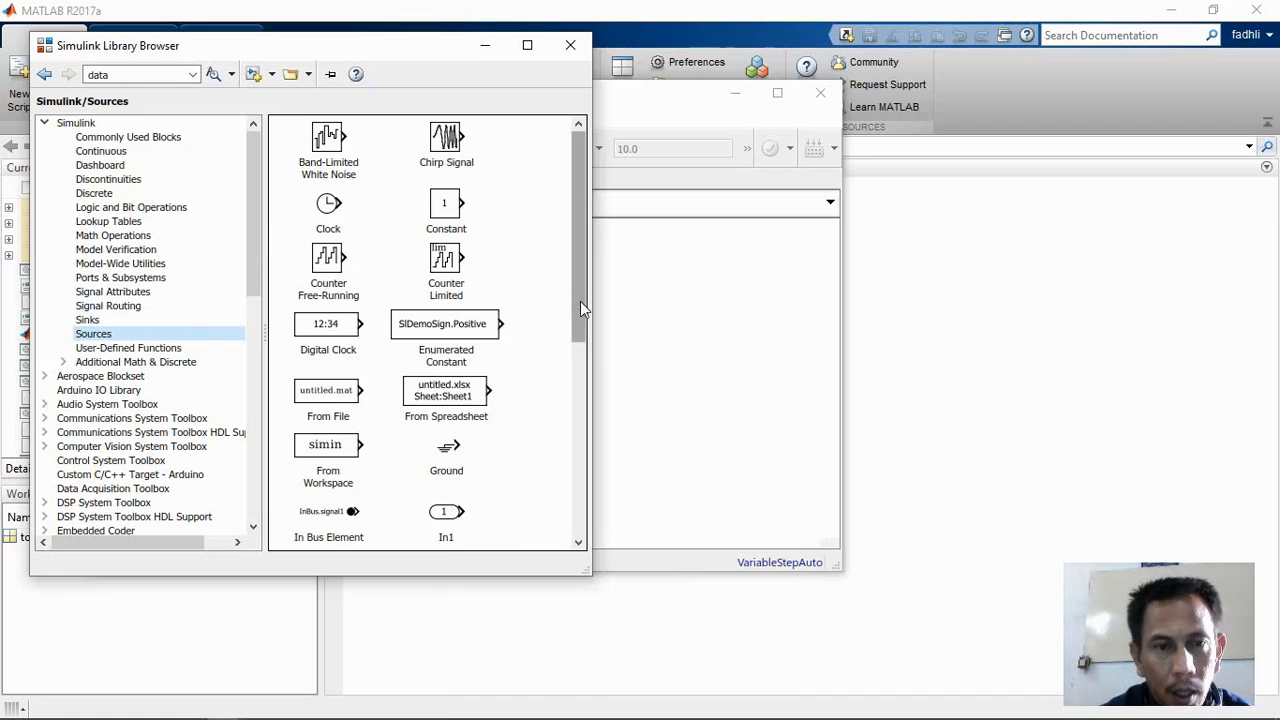
{"action": "left_click_drag", "start_coordinate": [580, 303], "coordinate": [561, 398]}
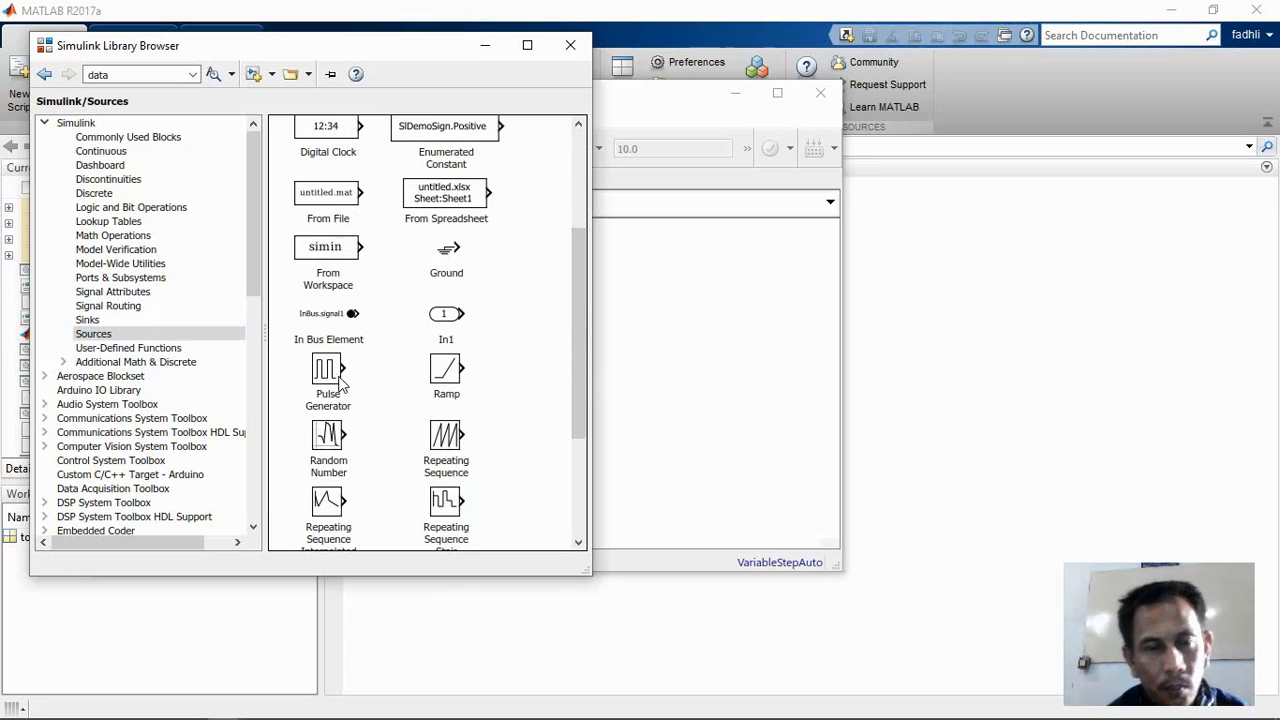
{"action": "mouse_move", "coordinate": [341, 380]}
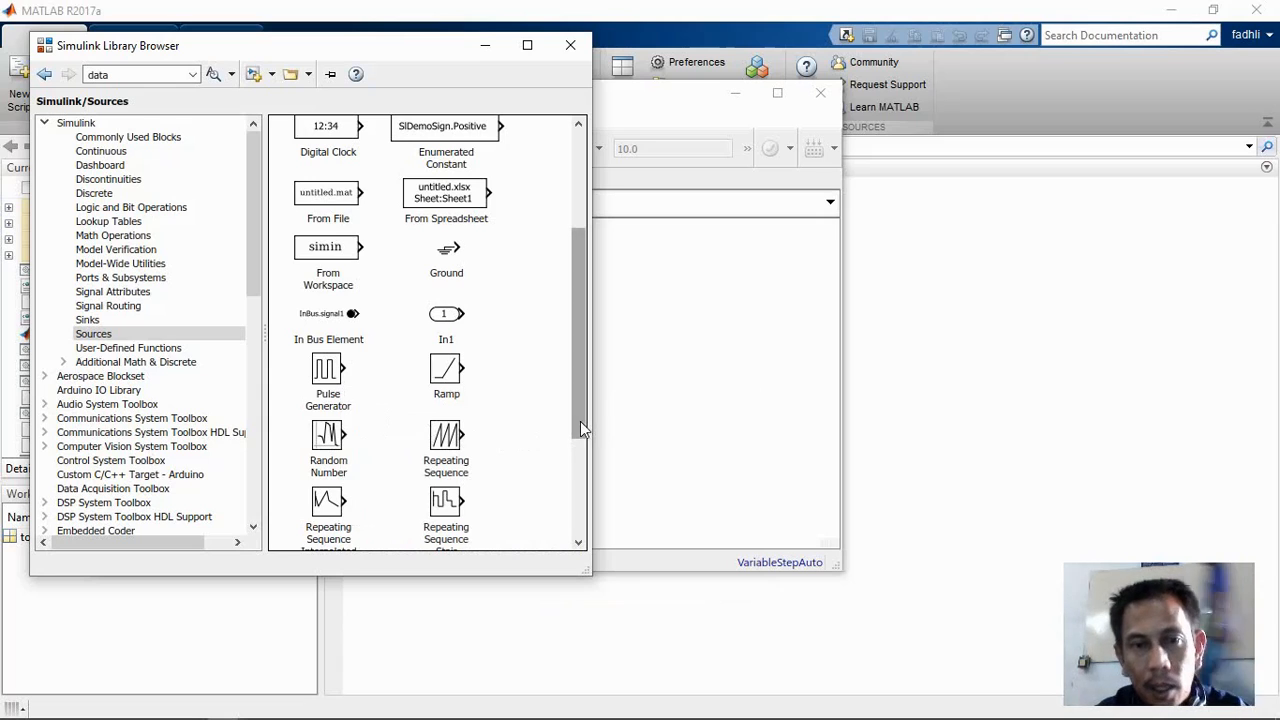
{"action": "left_click_drag", "start_coordinate": [579, 421], "coordinate": [584, 515]}
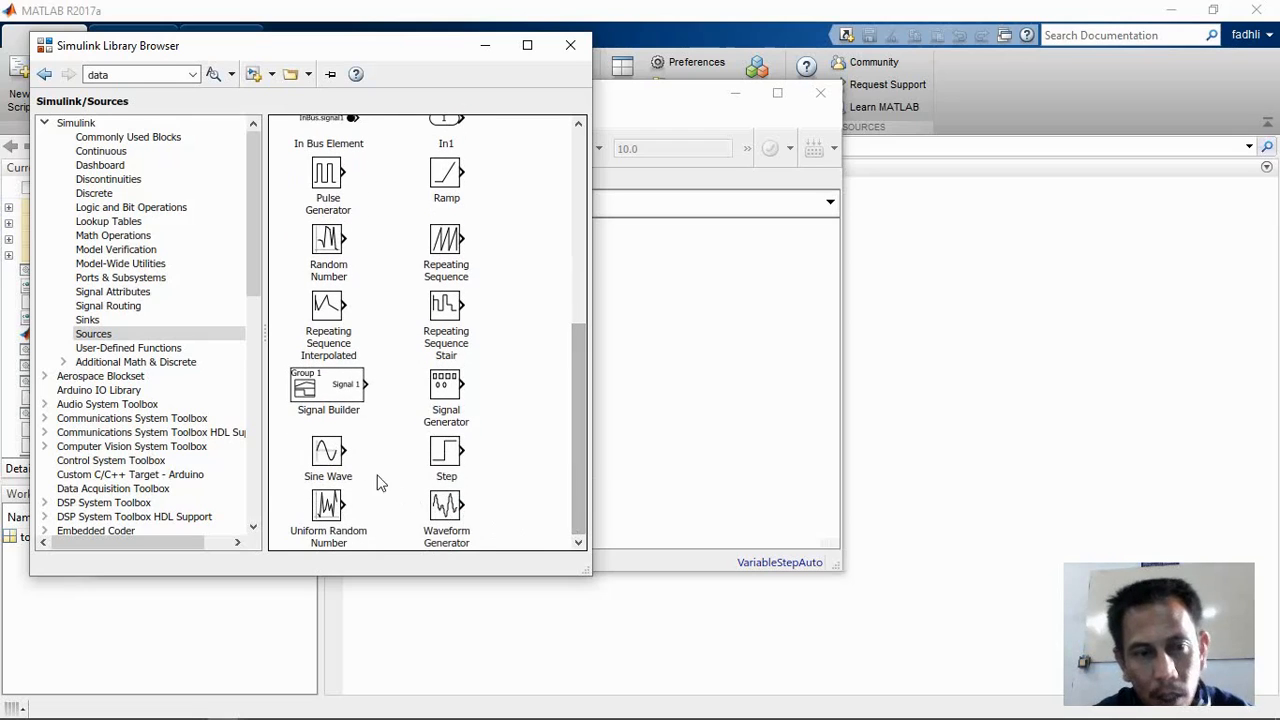
{"action": "mouse_move", "coordinate": [340, 462]}
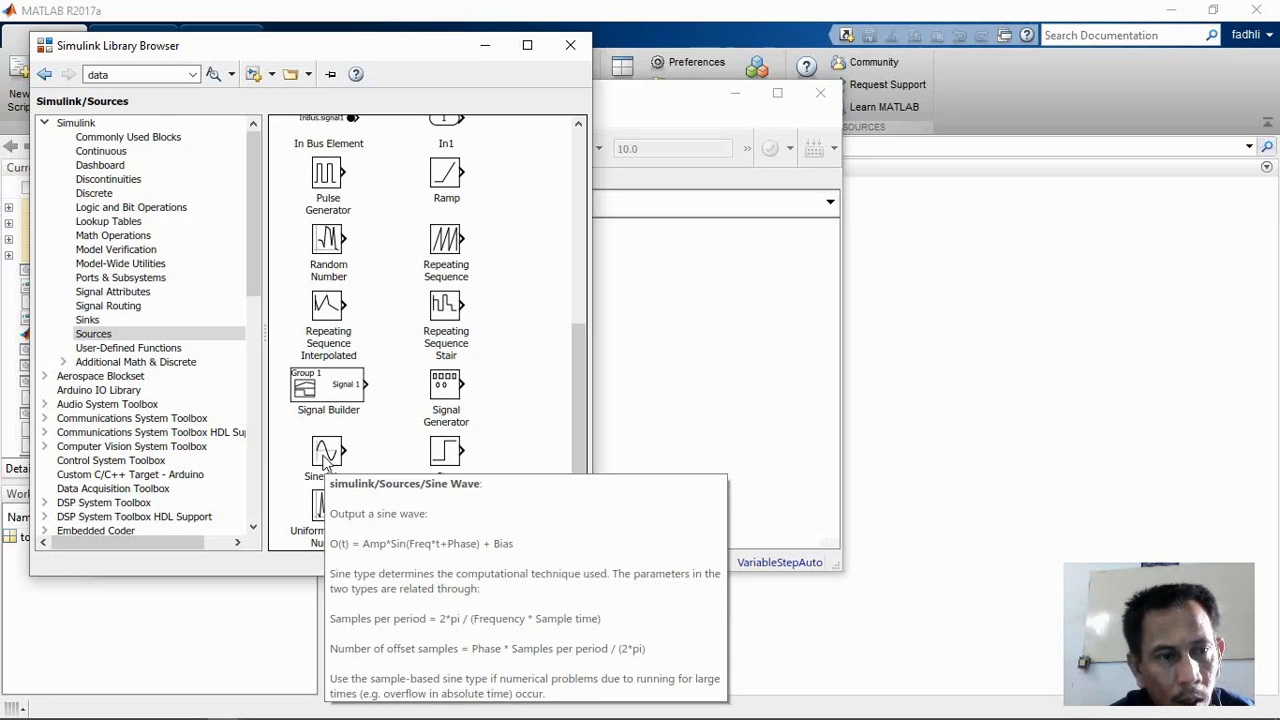
Step: Browse to the Electrical Elements in Simscape's Foundation Library and examine blocks such as Ideal Transformer and Variable Resistor
{"action": "left_click_drag", "start_coordinate": [250, 277], "coordinate": [285, 437]}
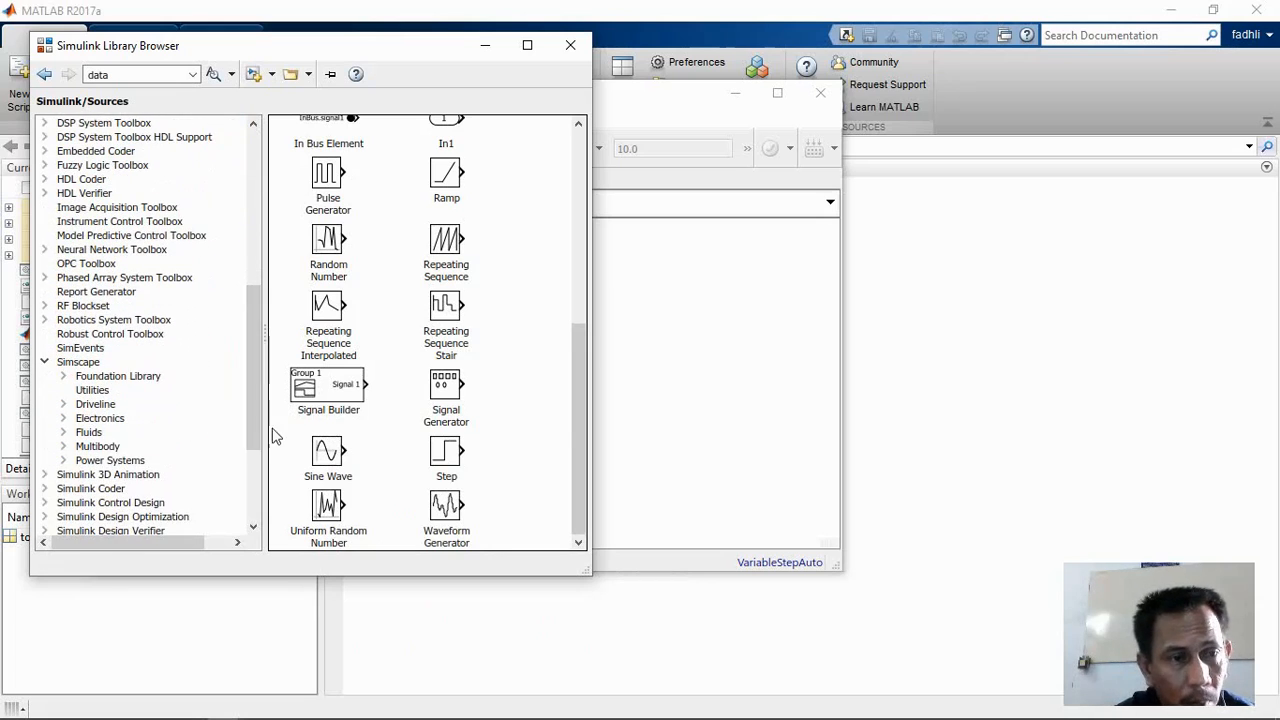
{"action": "left_click", "coordinate": [92, 380]}
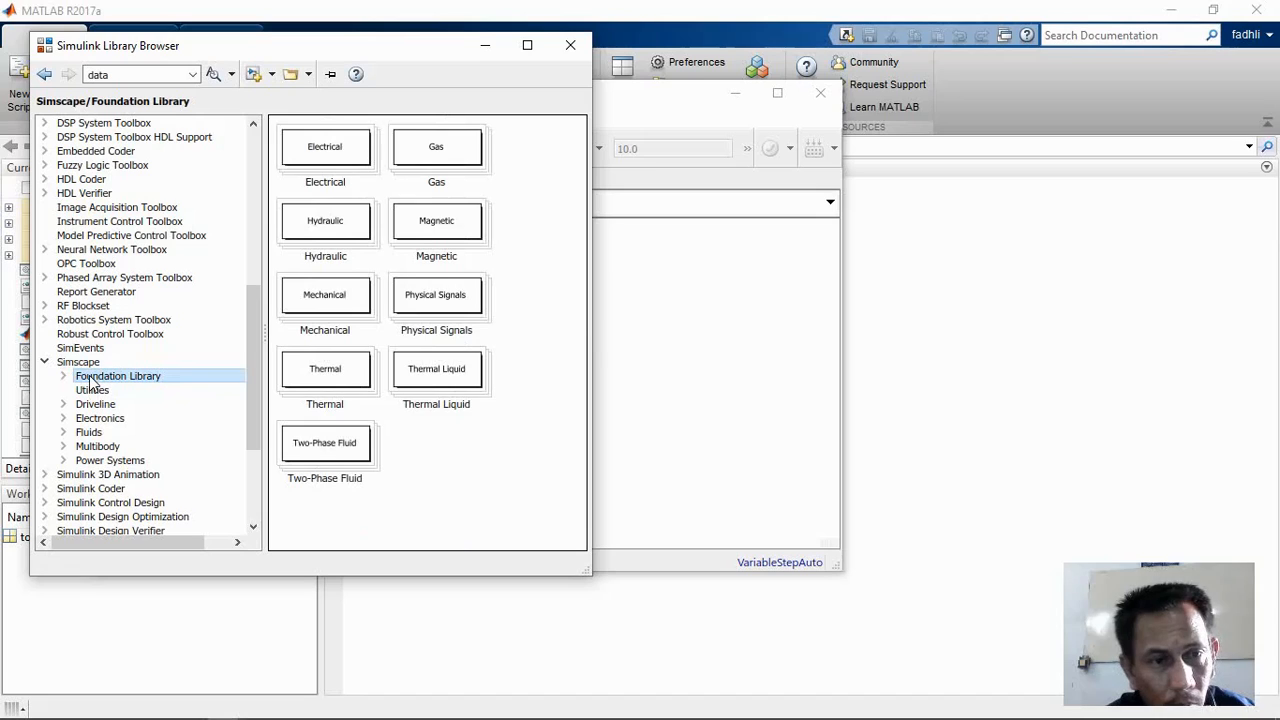
{"action": "double_click", "coordinate": [337, 172]}
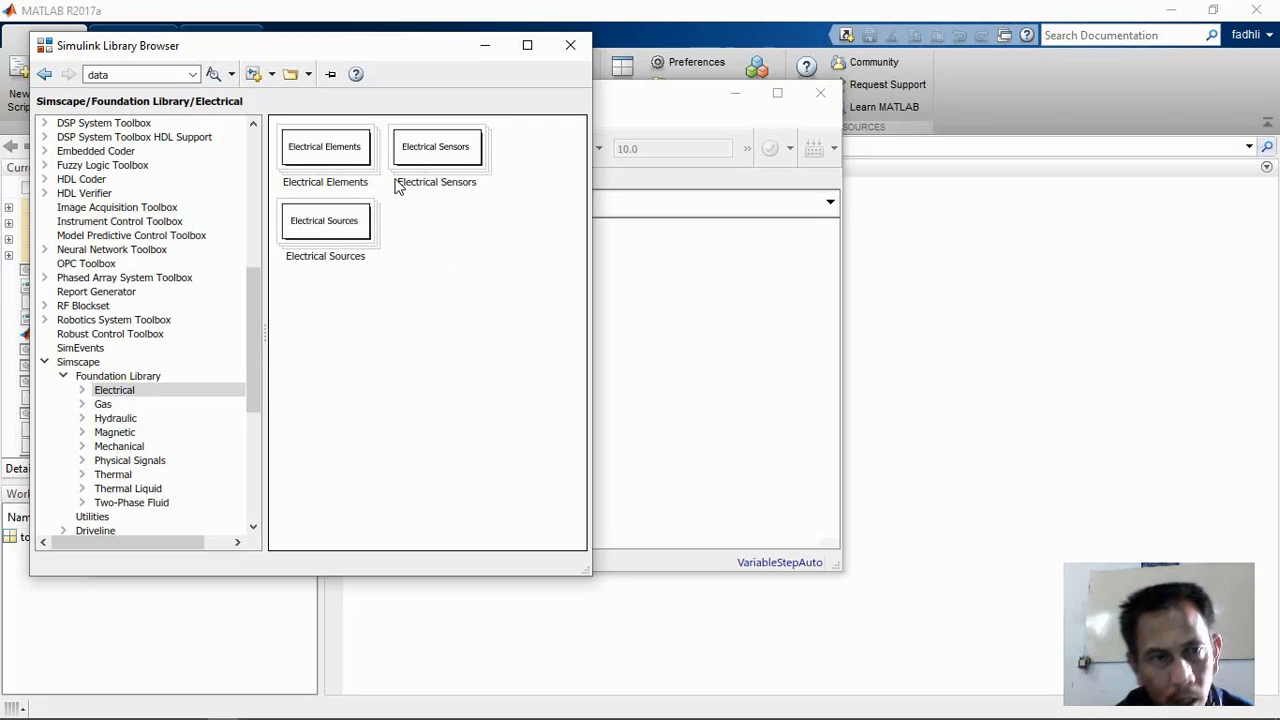
{"action": "left_click", "coordinate": [338, 167]}
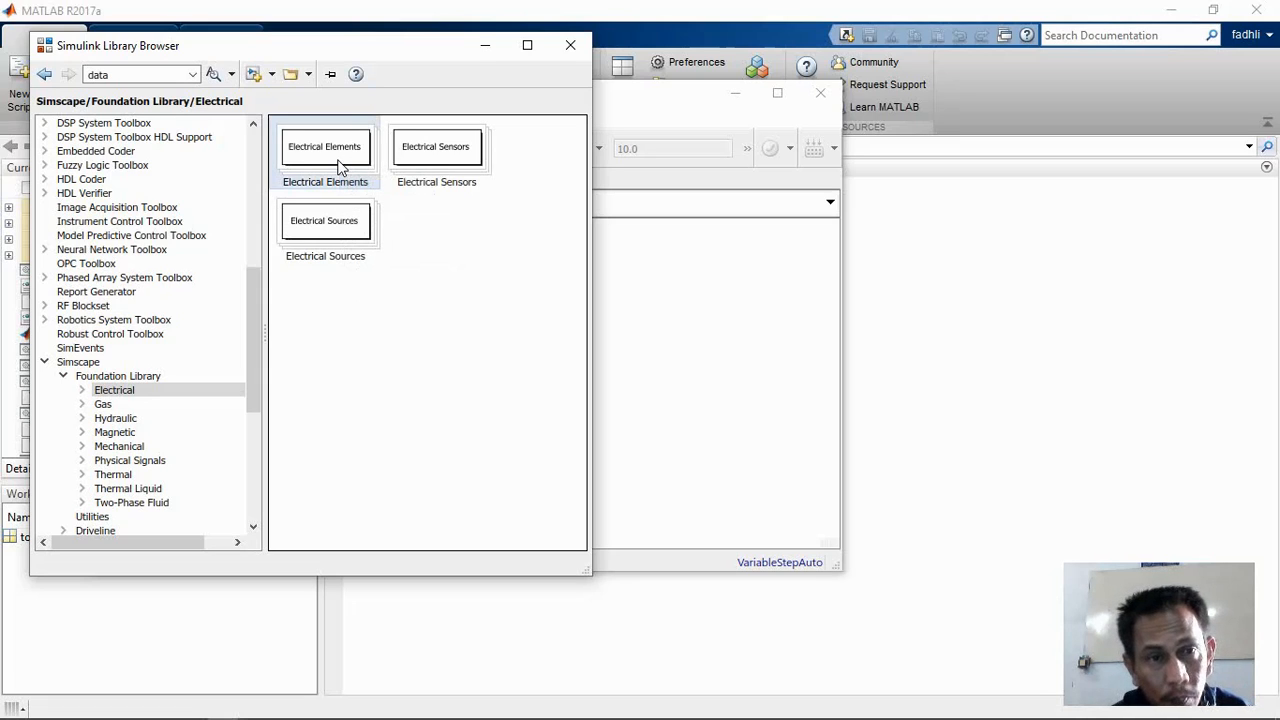
{"action": "double_click", "coordinate": [338, 167]}
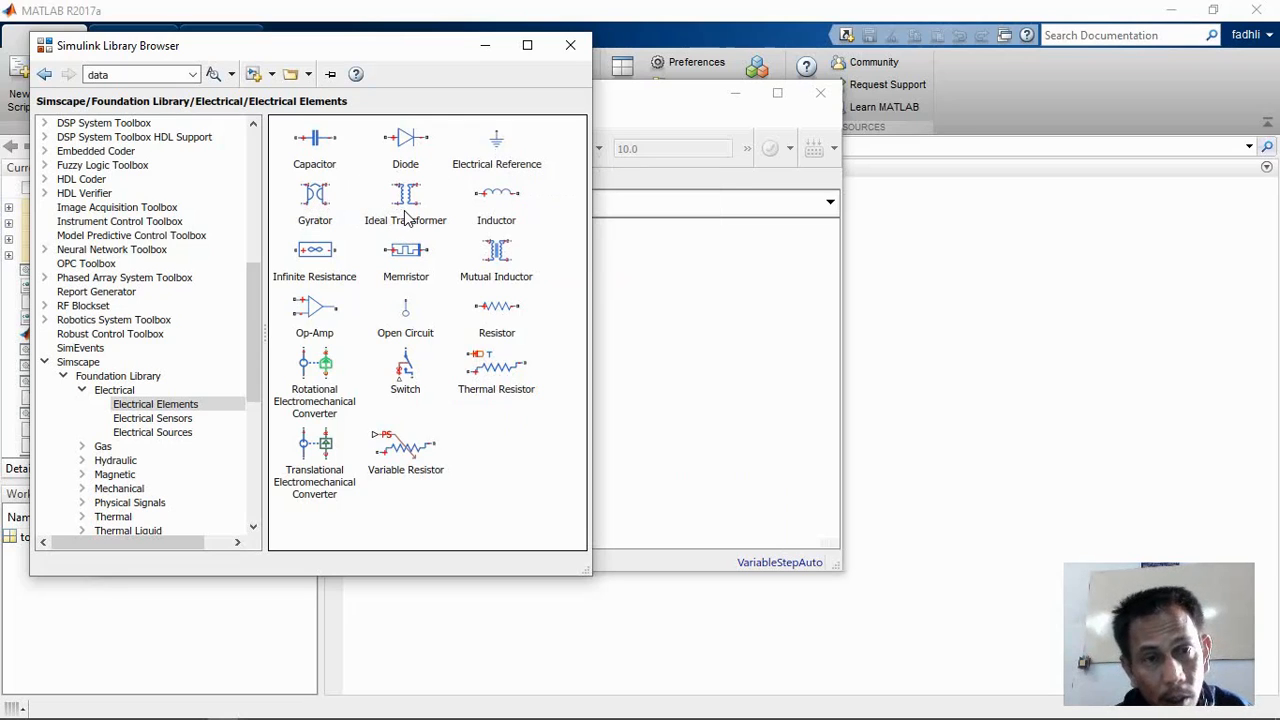
{"action": "mouse_move", "coordinate": [404, 212]}
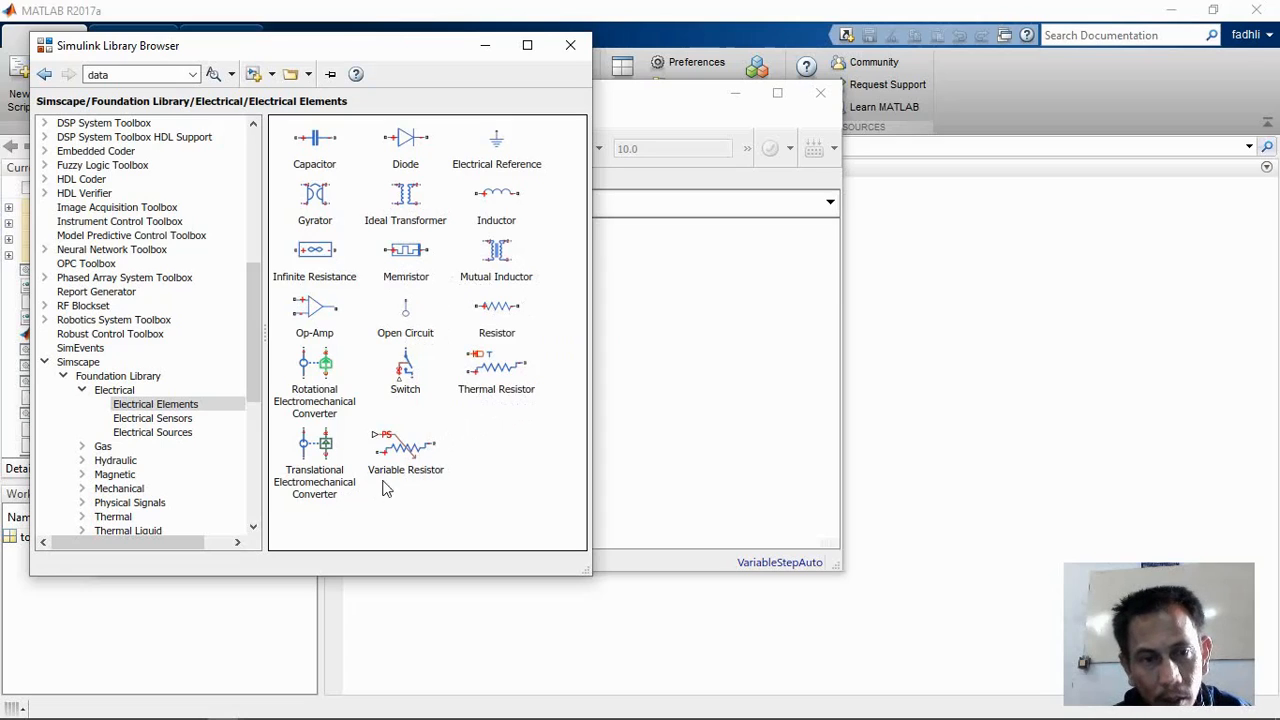
{"action": "mouse_move", "coordinate": [421, 481]}
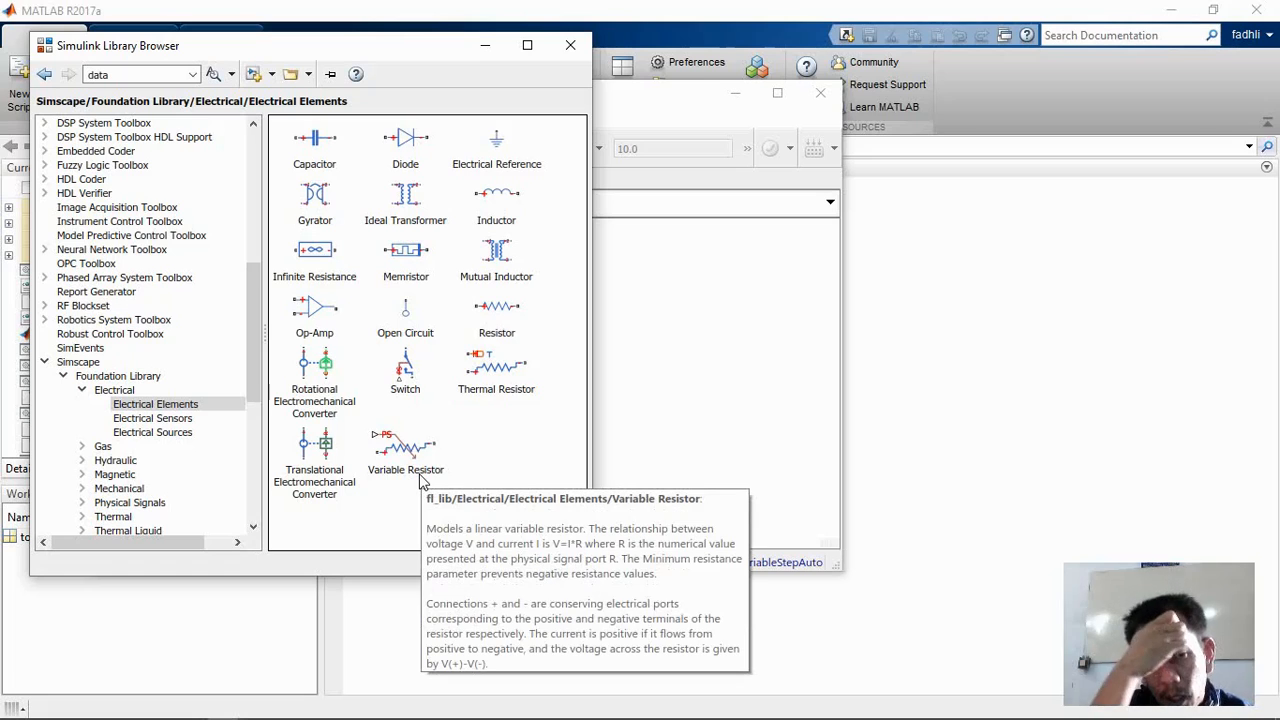
Step: Show the Electrical Sensors library and examine the Current Sensor and Voltage Sensor blocks
{"action": "left_click", "coordinate": [186, 422]}
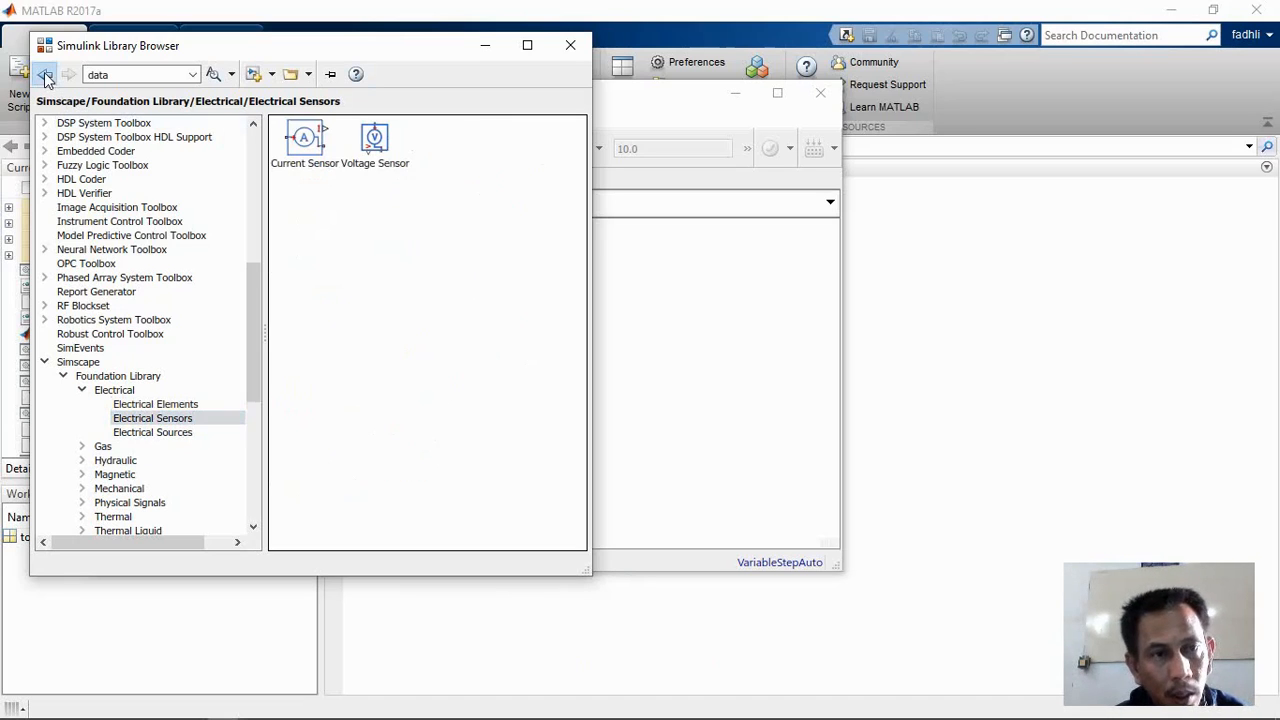
{"action": "left_click", "coordinate": [44, 75]}
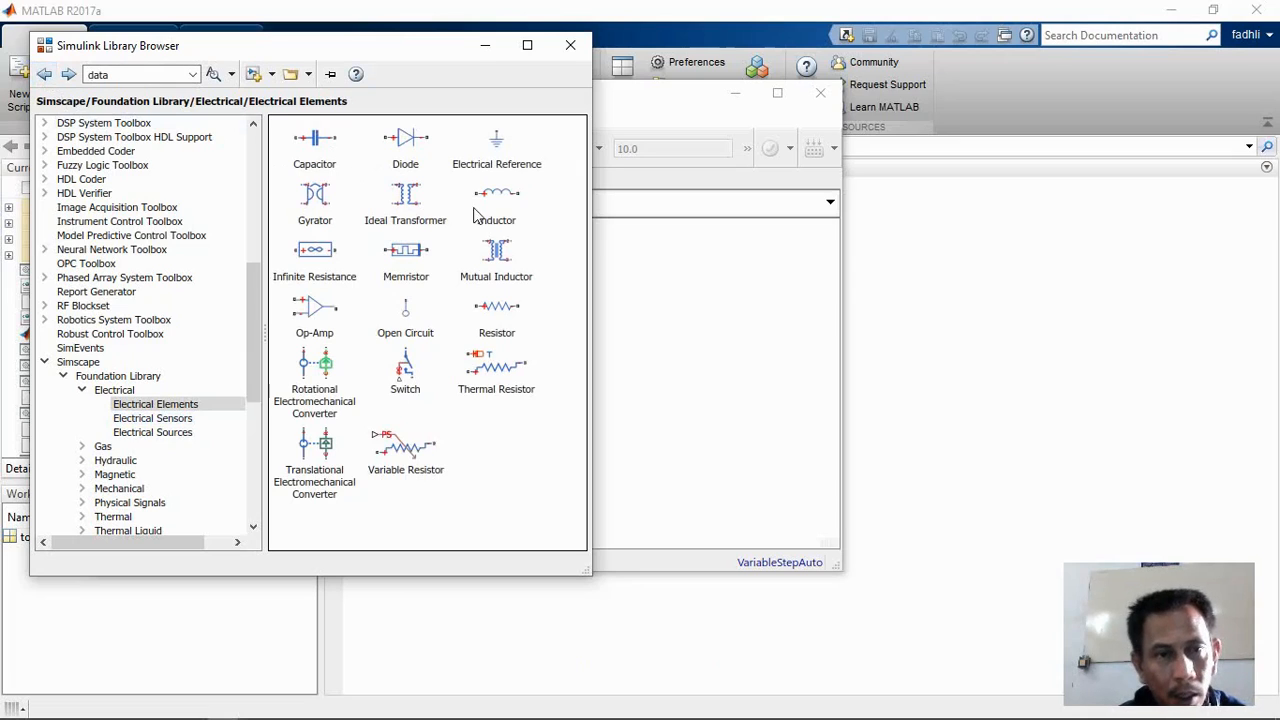
{"action": "left_click", "coordinate": [45, 75]}
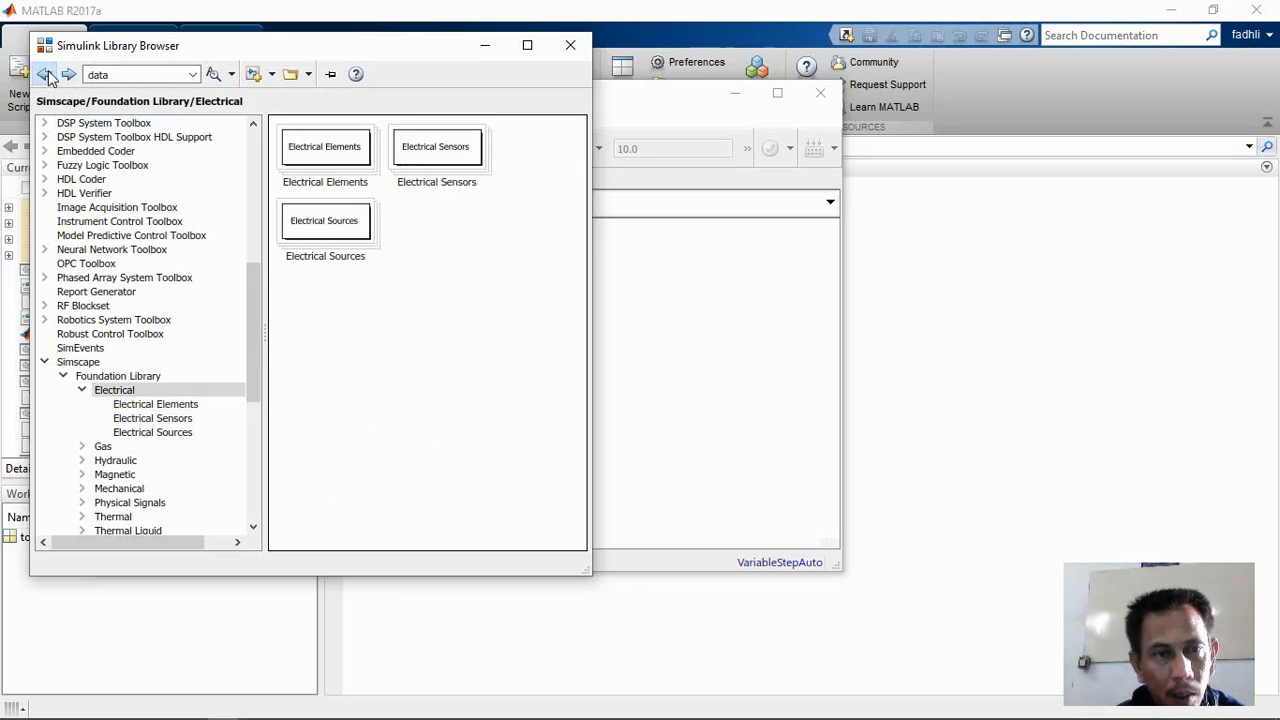
{"action": "left_click", "coordinate": [443, 163]}
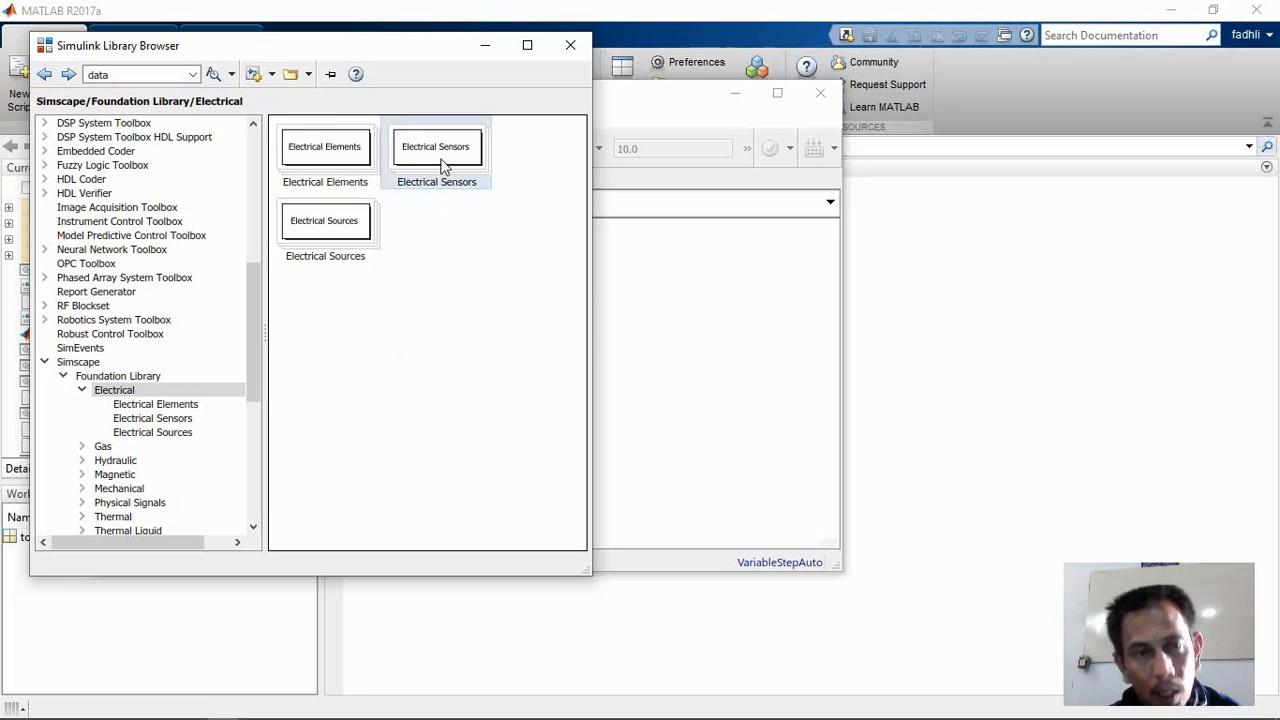
{"action": "double_click", "coordinate": [443, 163]}
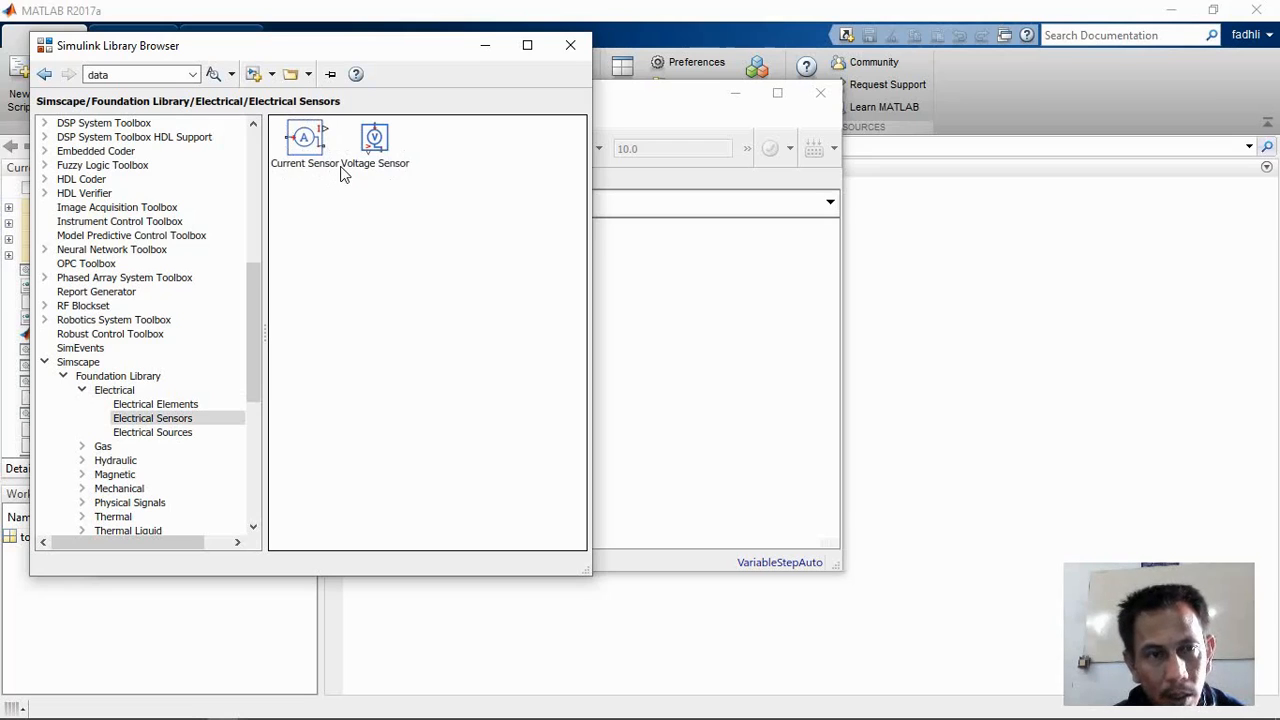
{"action": "mouse_move", "coordinate": [282, 143]}
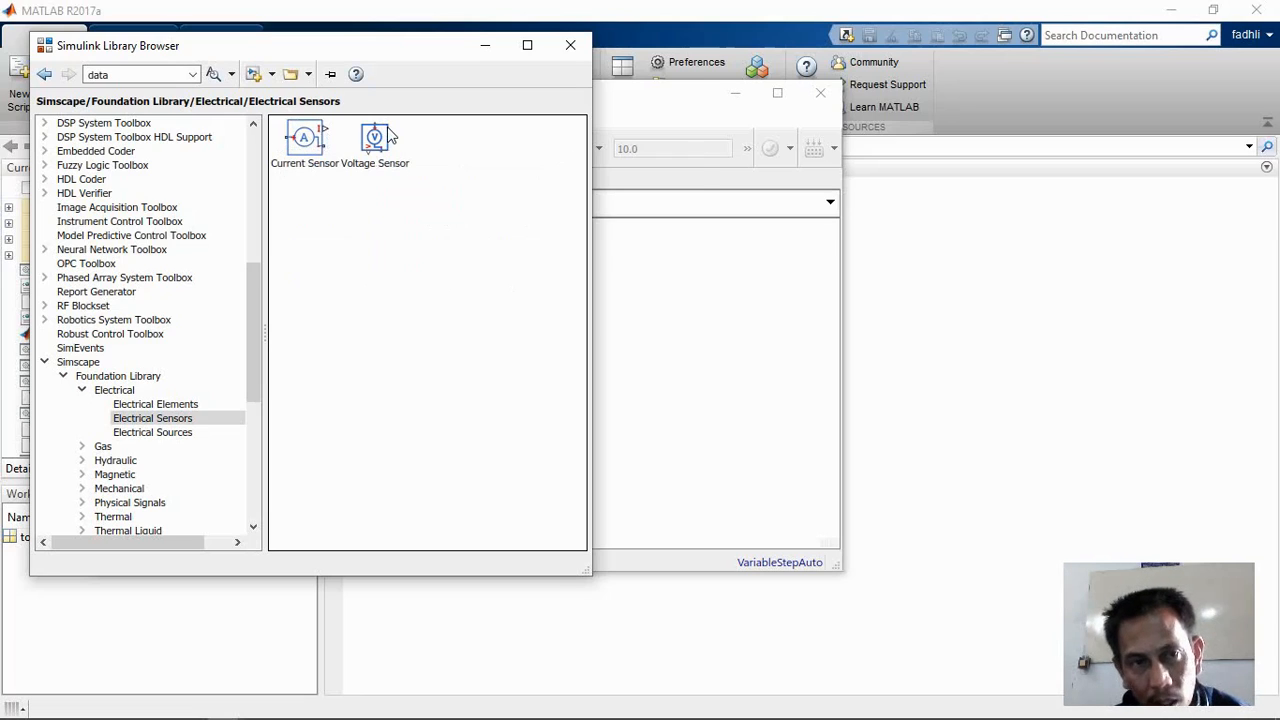
{"action": "mouse_move", "coordinate": [390, 136]}
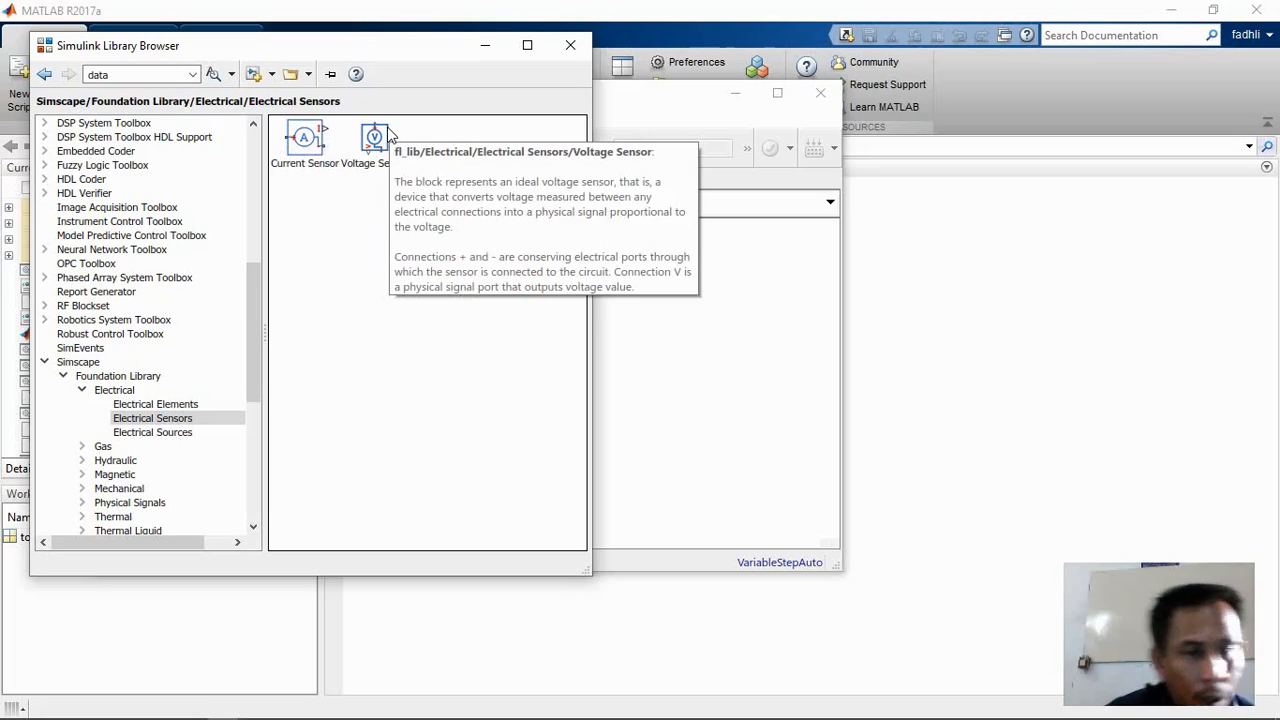
Step: Show the Electrical Sources library and look over its AC and DC voltage and current source blocks
{"action": "left_click", "coordinate": [190, 434]}
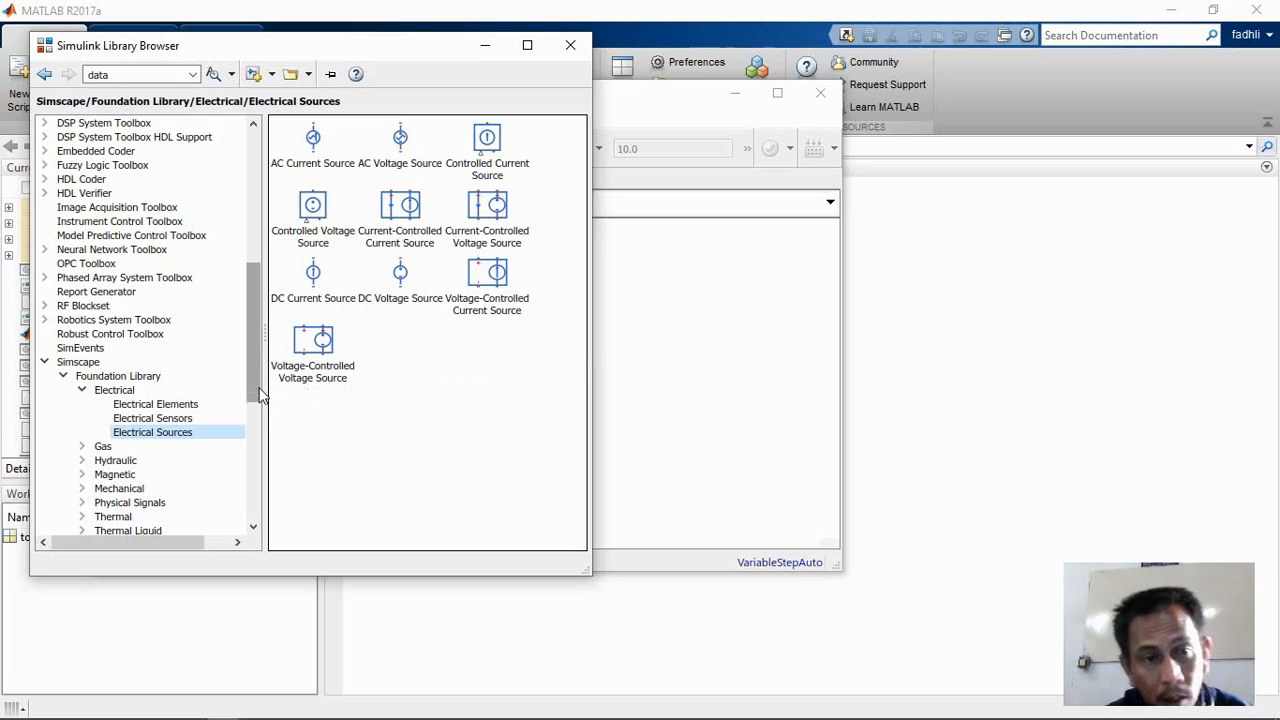
{"action": "left_click_drag", "start_coordinate": [250, 387], "coordinate": [255, 433]}
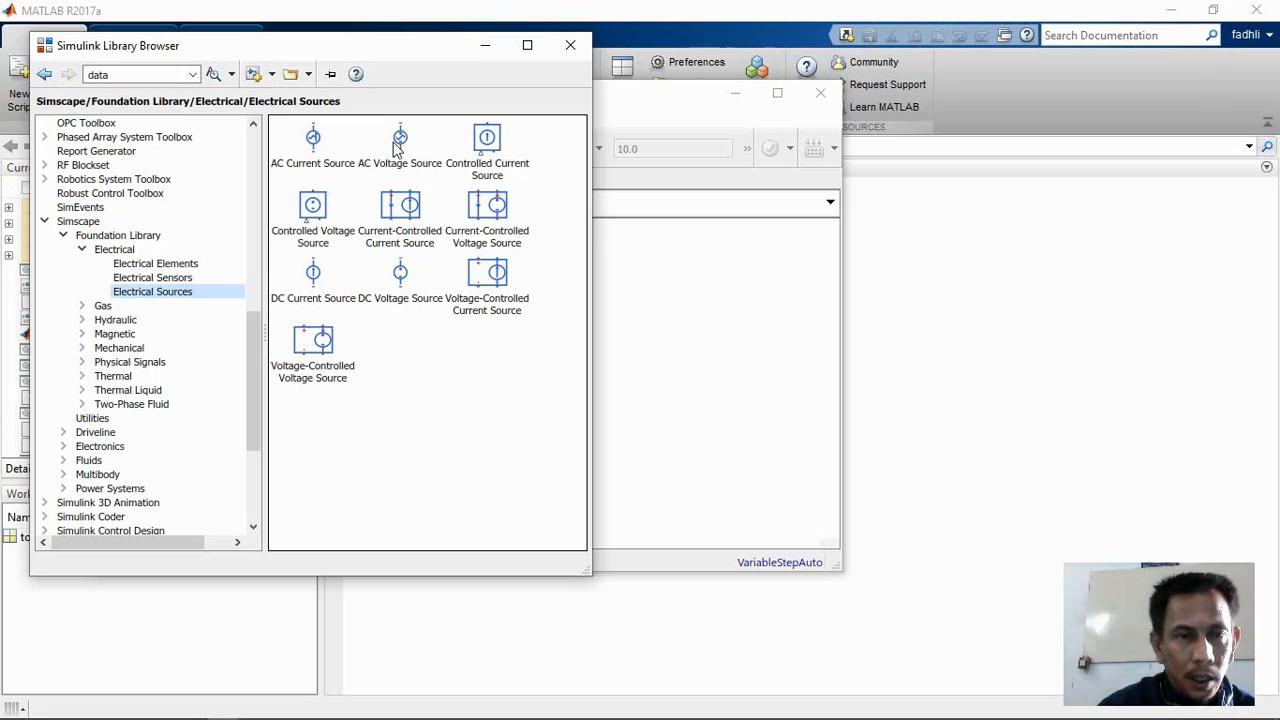
{"action": "mouse_move", "coordinate": [381, 309]}
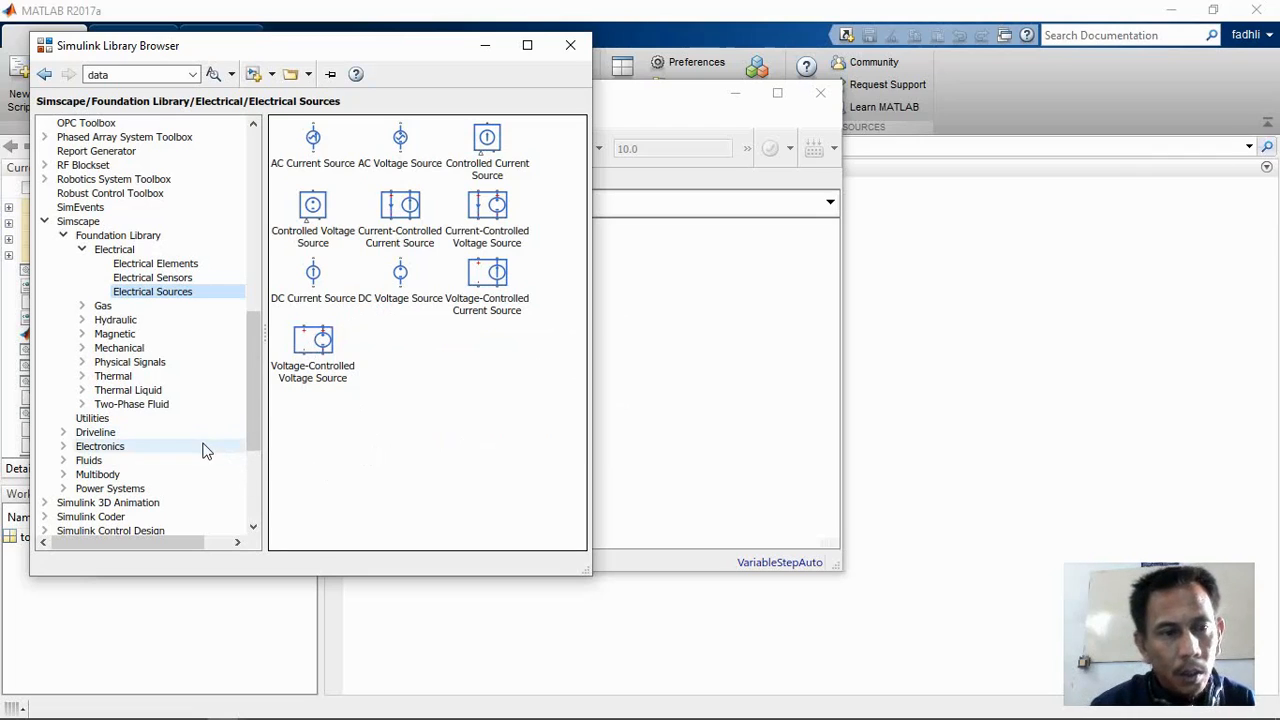
Step: Show the Switches & Breakers blocks in the Simscape Components of the Power Systems library
{"action": "left_click", "coordinate": [110, 488]}
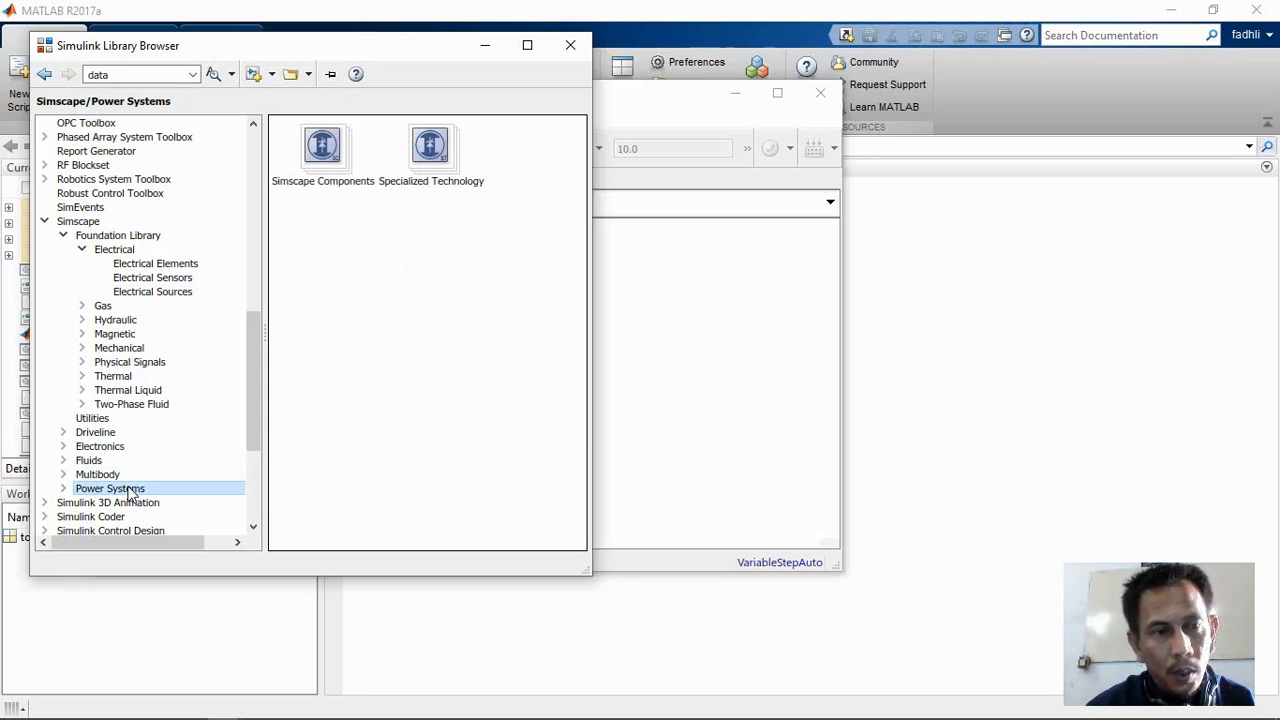
{"action": "double_click", "coordinate": [322, 150]}
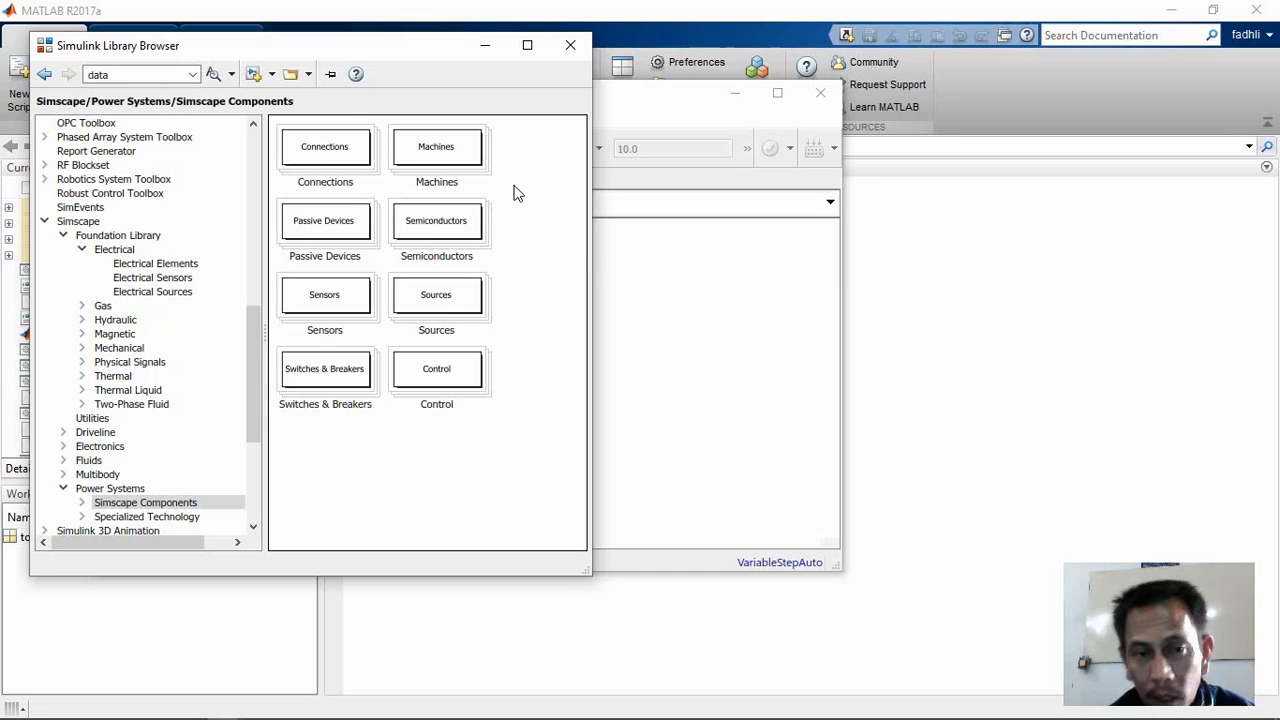
{"action": "double_click", "coordinate": [348, 384]}
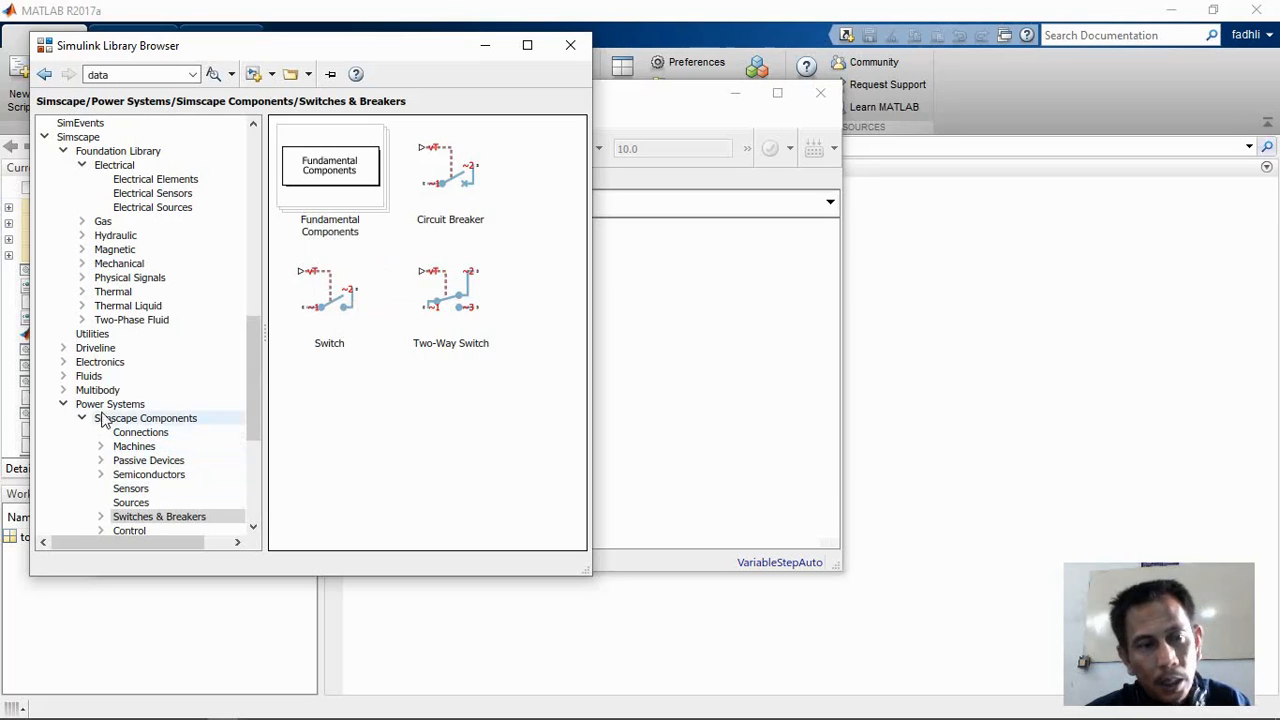
Step: Show the Semiconductors blocks and the Sensors blocks in the Simscape Components of the Power Systems library
{"action": "left_click", "coordinate": [153, 477]}
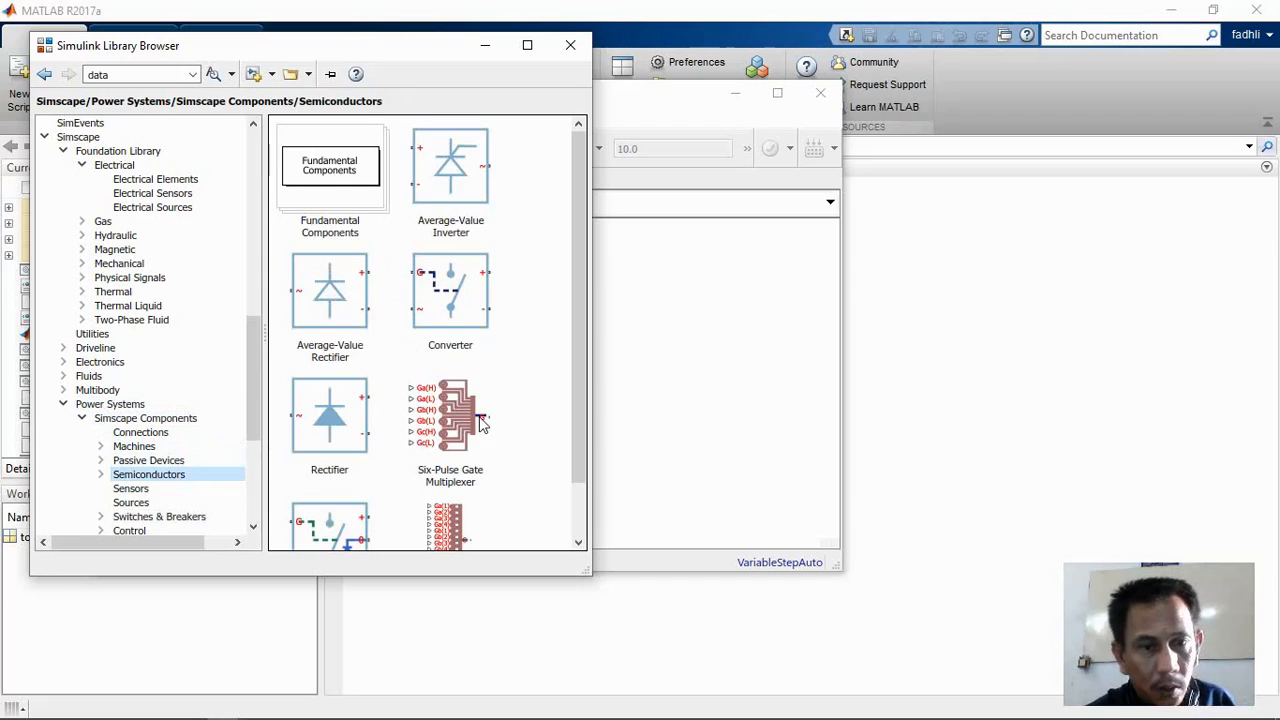
{"action": "left_click", "coordinate": [135, 492]}
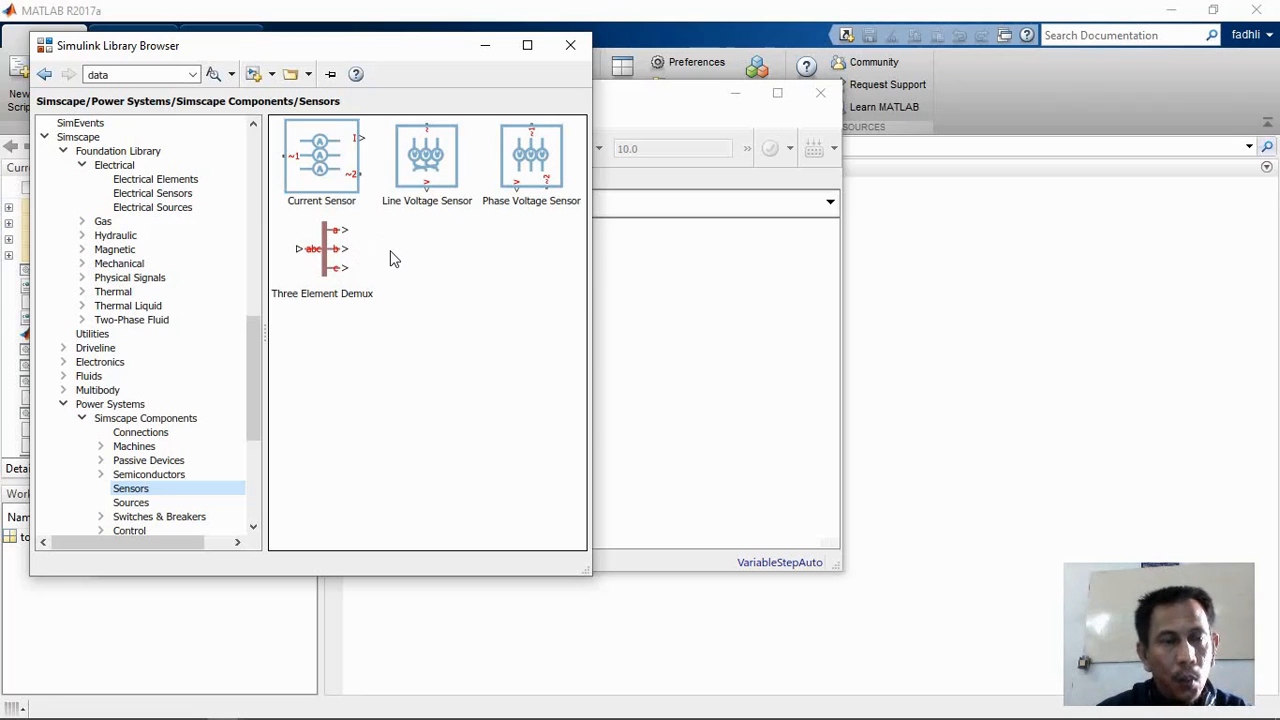
Step: Look over Simulink's Commonly Used Blocks, such as Bus Creator and Gain, and return to the Power Systems Sensors library
{"action": "left_click_drag", "start_coordinate": [251, 354], "coordinate": [240, 142]}
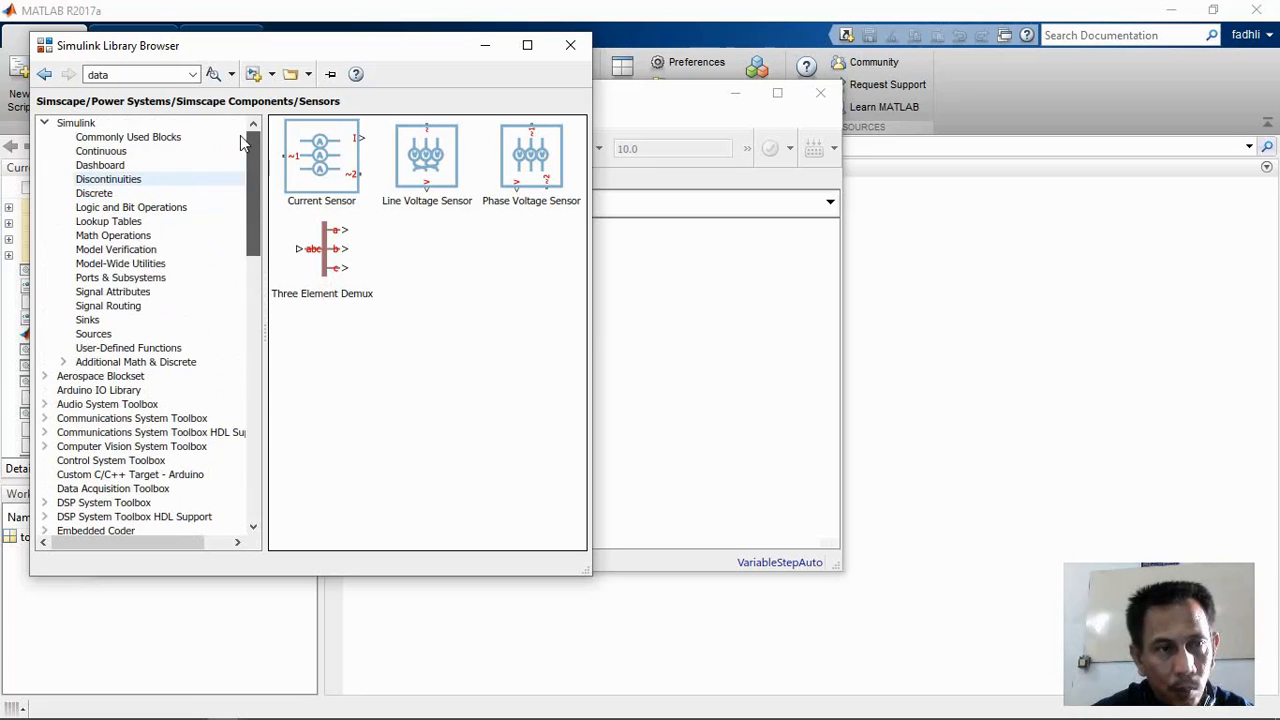
{"action": "left_click", "coordinate": [176, 139]}
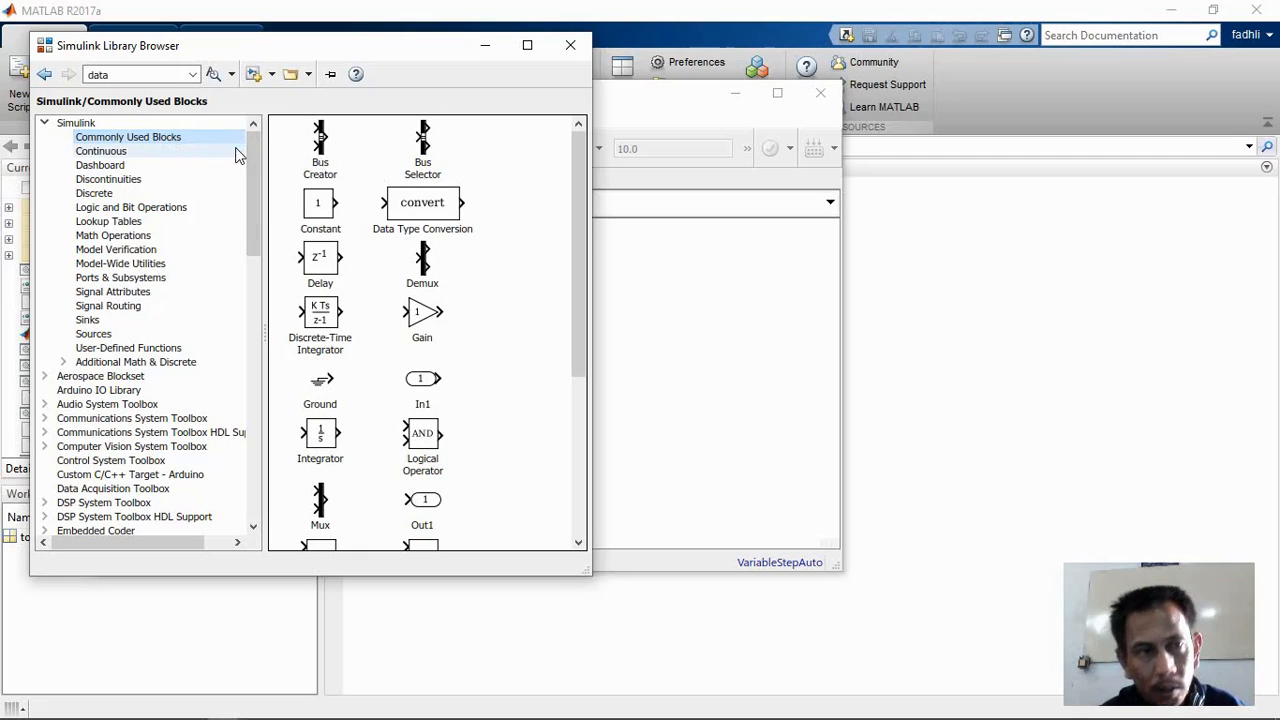
{"action": "left_click", "coordinate": [46, 76]}
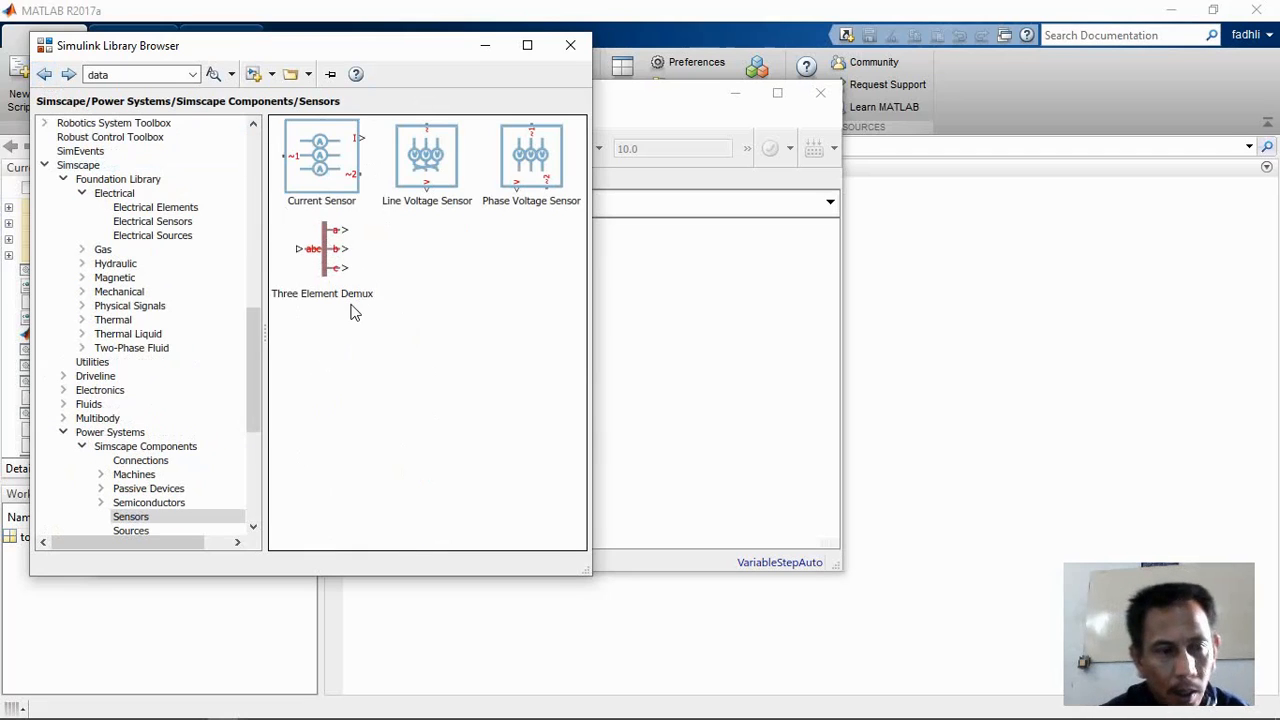
Step: Browse the Power Systems Simscape Components libraries from Sources through Connections to Machines and look over their blocks
{"action": "left_click_drag", "start_coordinate": [258, 378], "coordinate": [265, 400]}
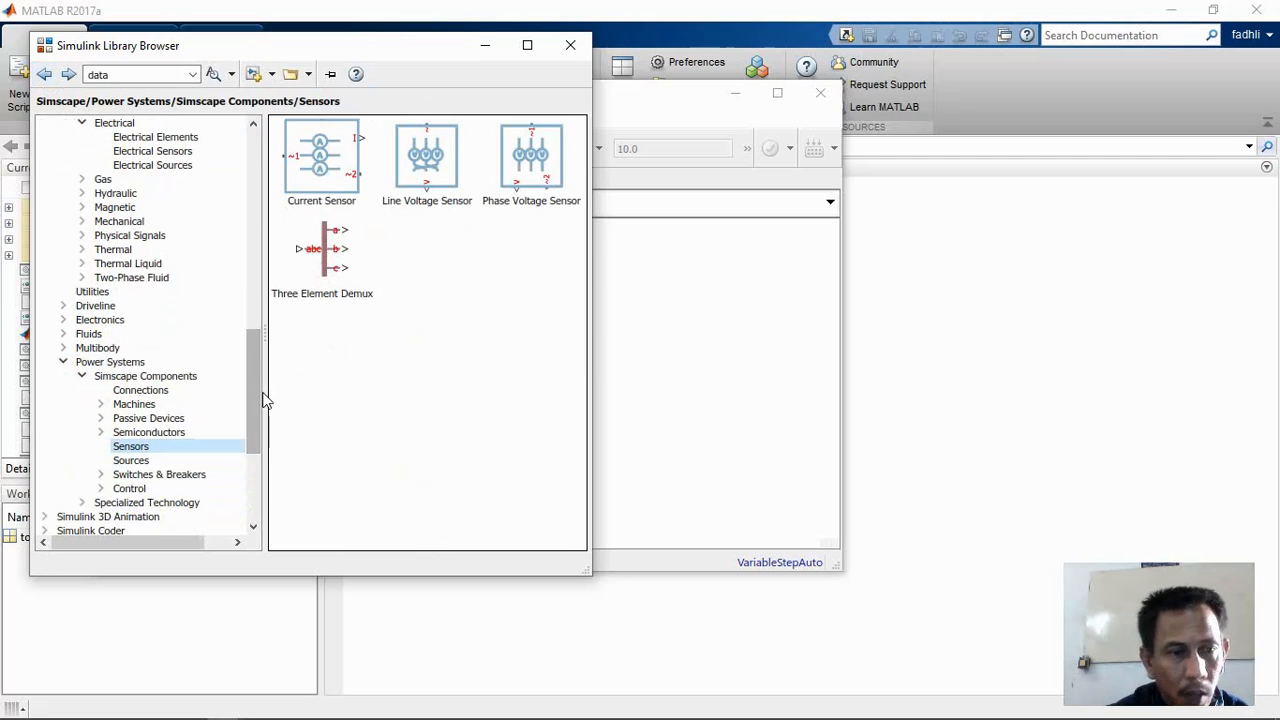
{"action": "left_click", "coordinate": [132, 460]}
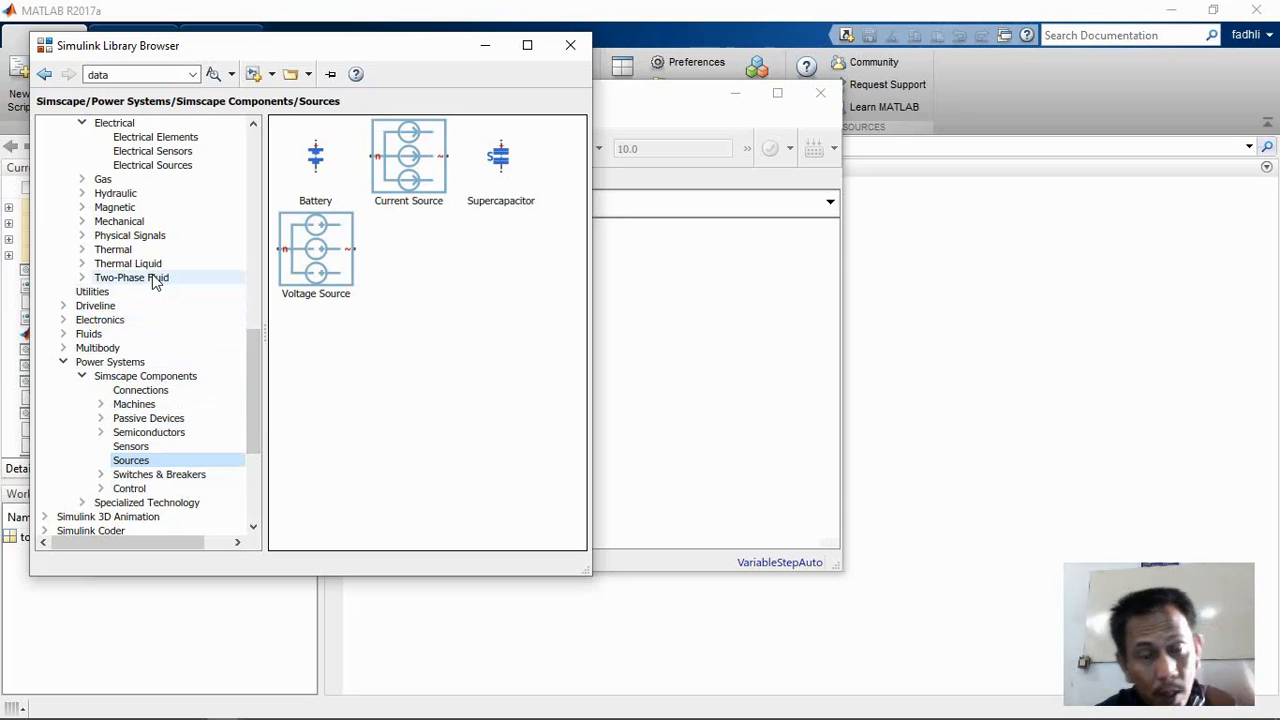
{"action": "left_click", "coordinate": [150, 391]}
{"action": "left_click", "coordinate": [145, 404]}
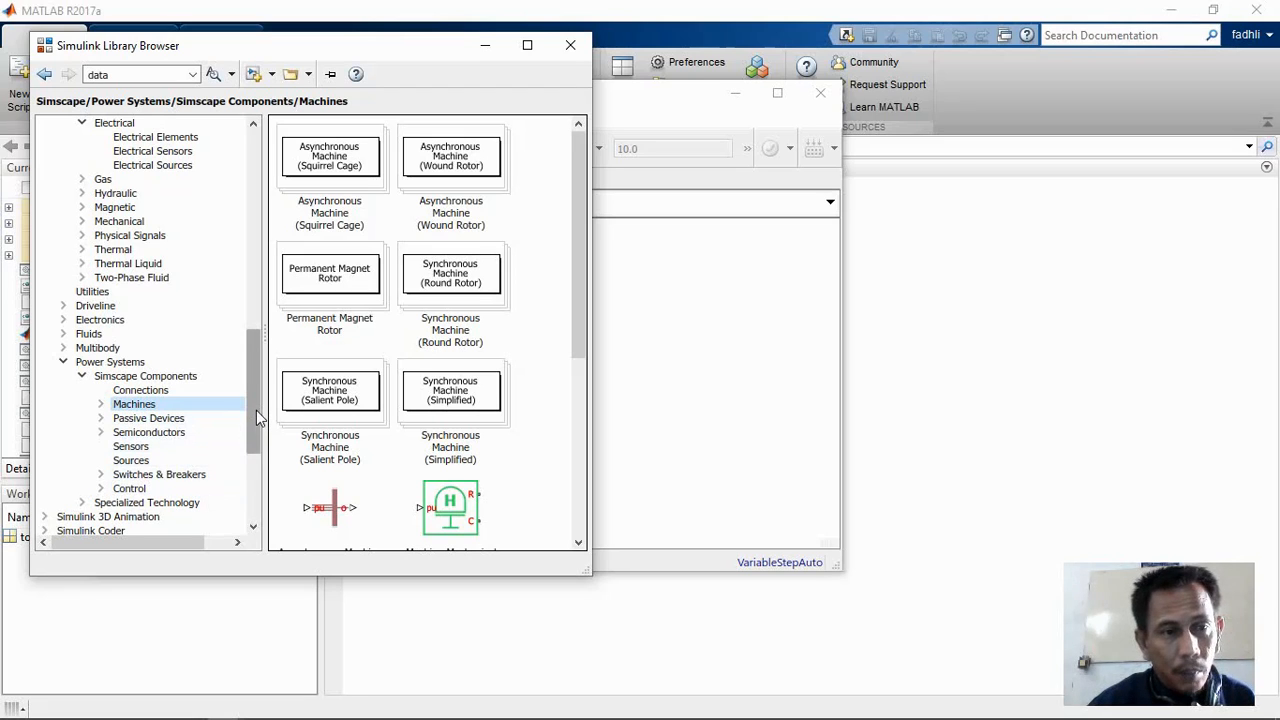
Step: Search the block library for "resistor"
{"action": "left_click_drag", "start_coordinate": [249, 410], "coordinate": [248, 325]}
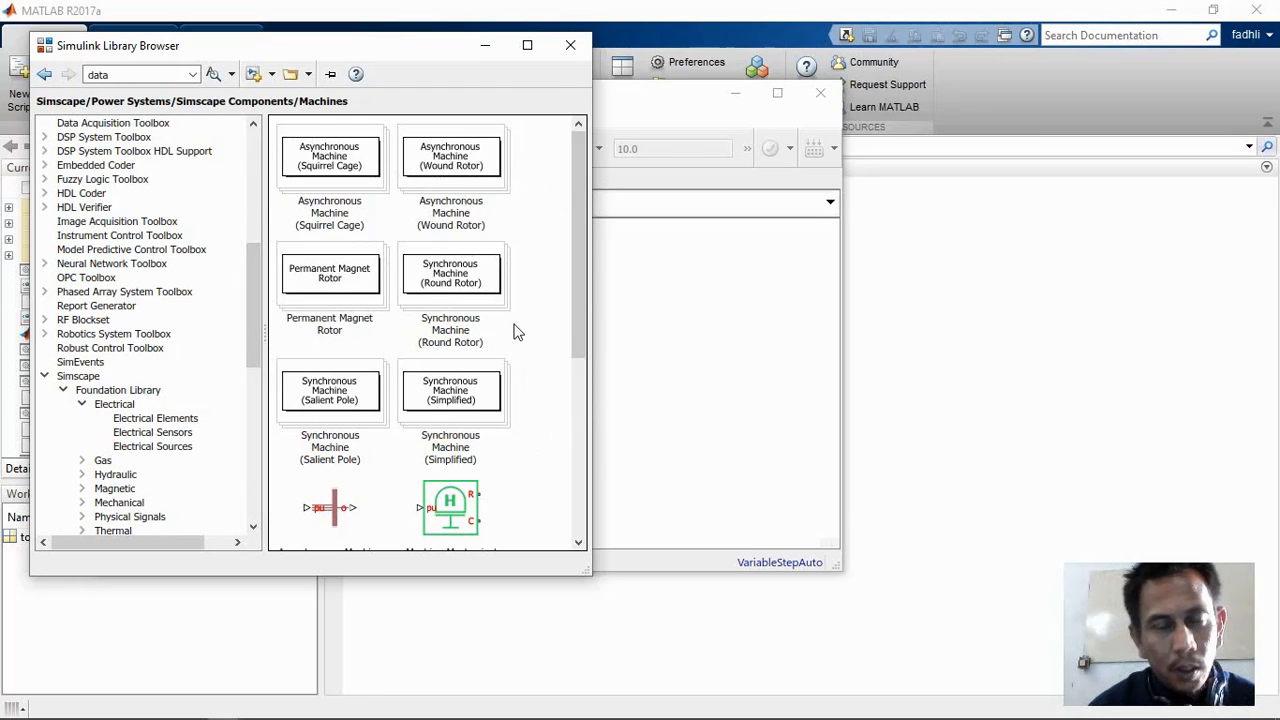
{"action": "double_click", "coordinate": [135, 79]}
{"action": "key", "text": "BackSpace"}
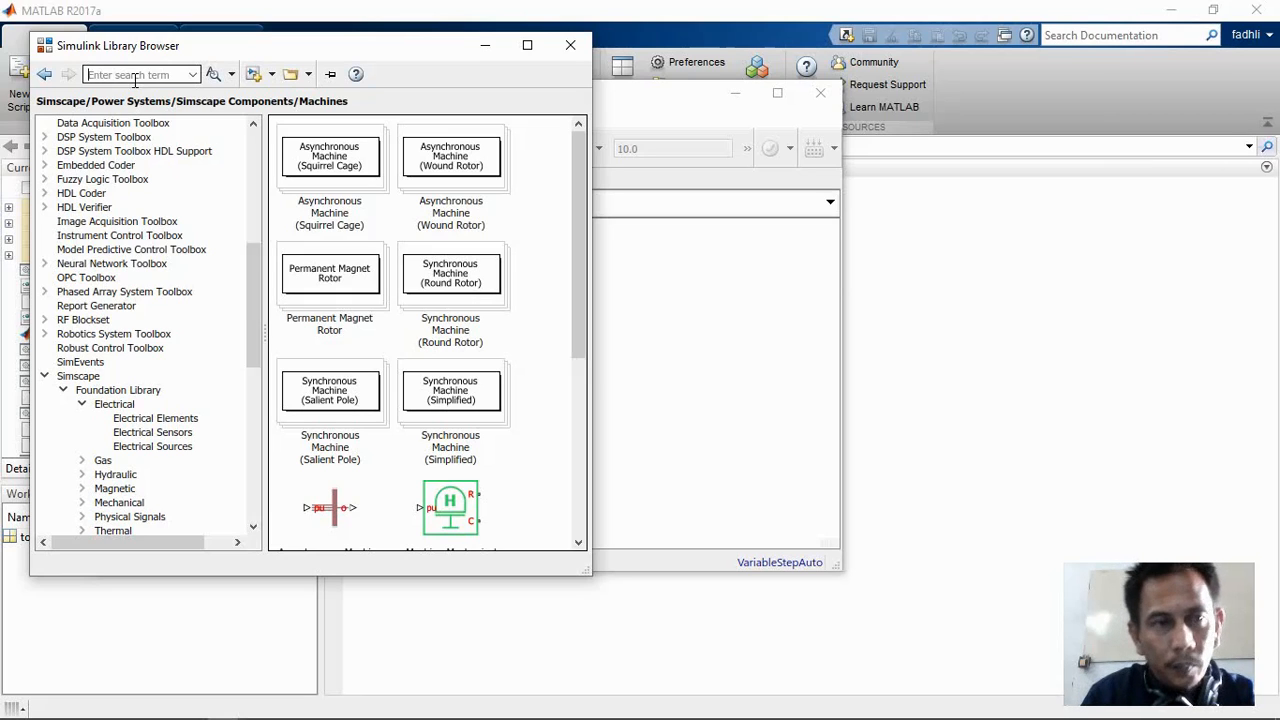
{"action": "left_click", "coordinate": [135, 75]}
{"action": "type", "text": "re"}
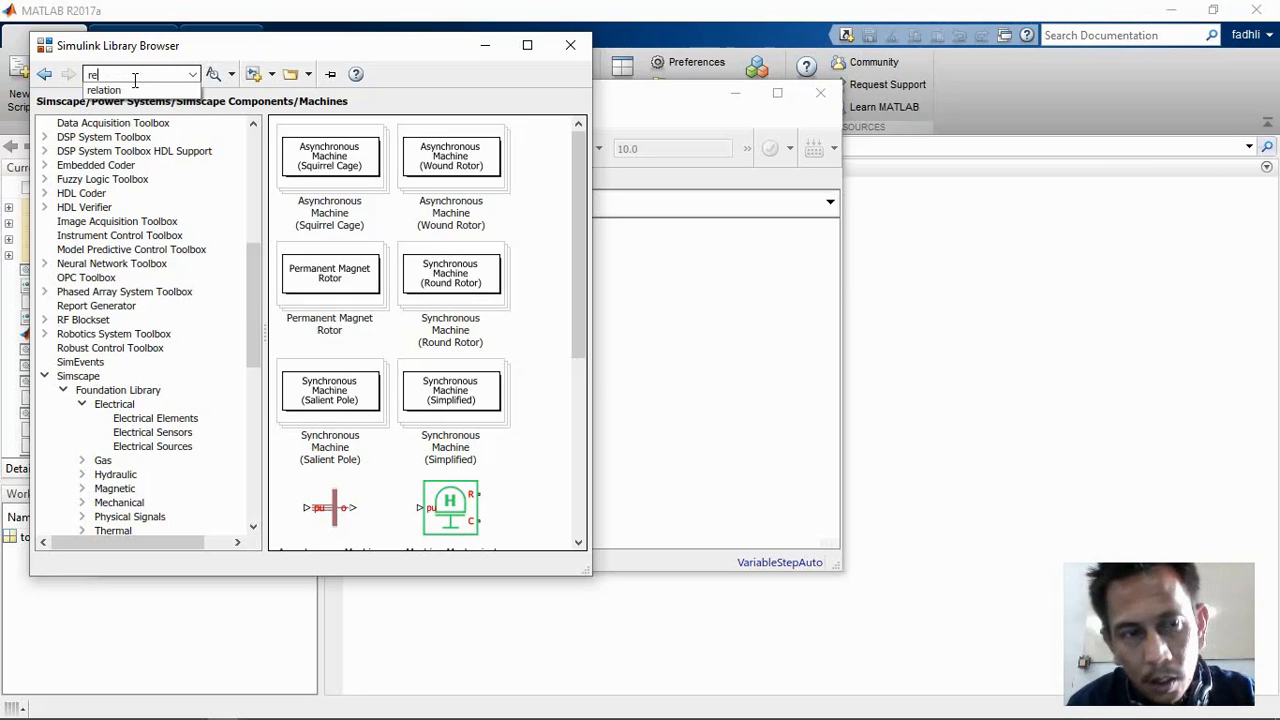
{"action": "type", "text": "s"}
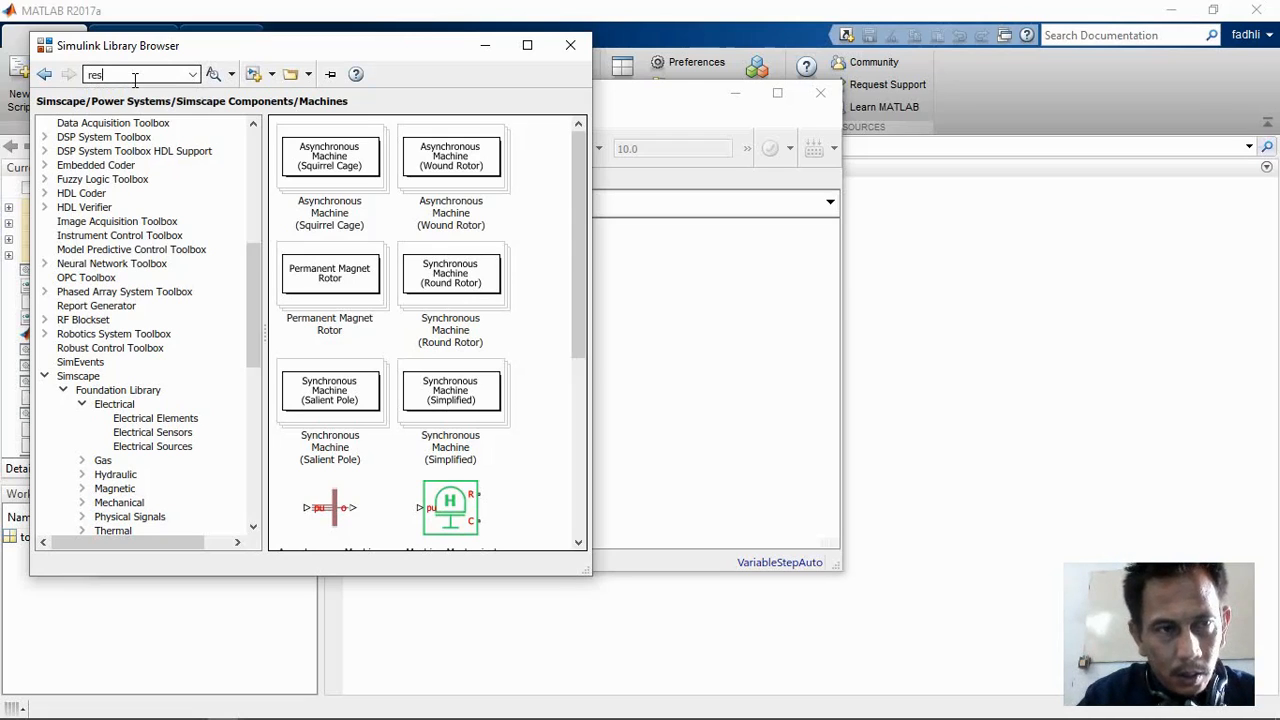
{"action": "type", "text": "istor"}
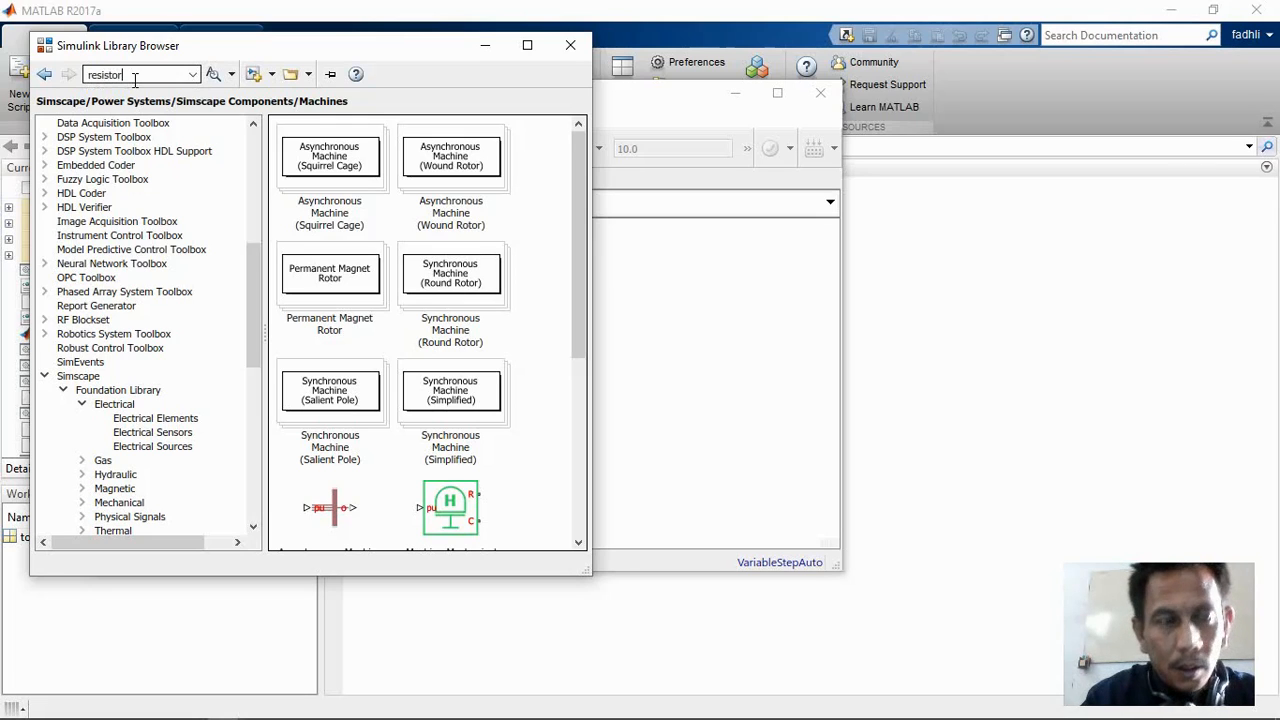
{"action": "key", "text": "Return"}
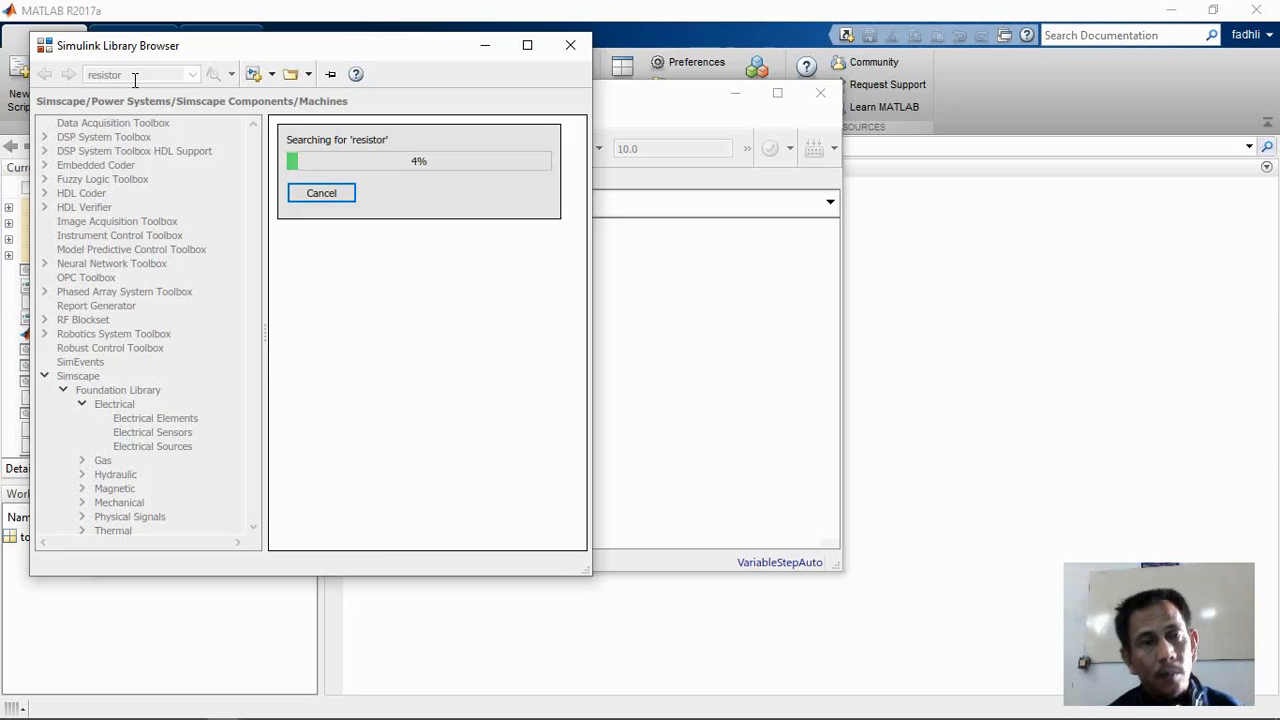
Step: Search the block library for "rlc" and add Simscape's Series RLC Branch block to the upper part of the untitled model
{"action": "type", "text": "rlc"}
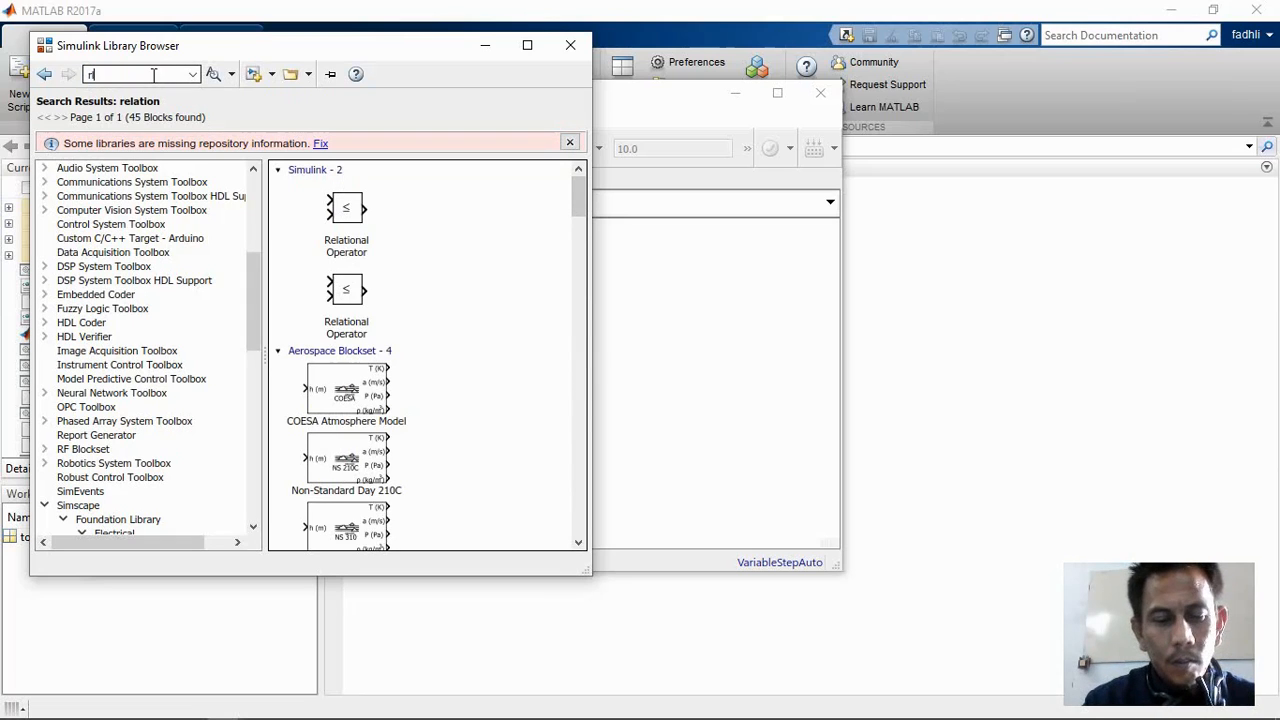
{"action": "key", "text": "Return"}
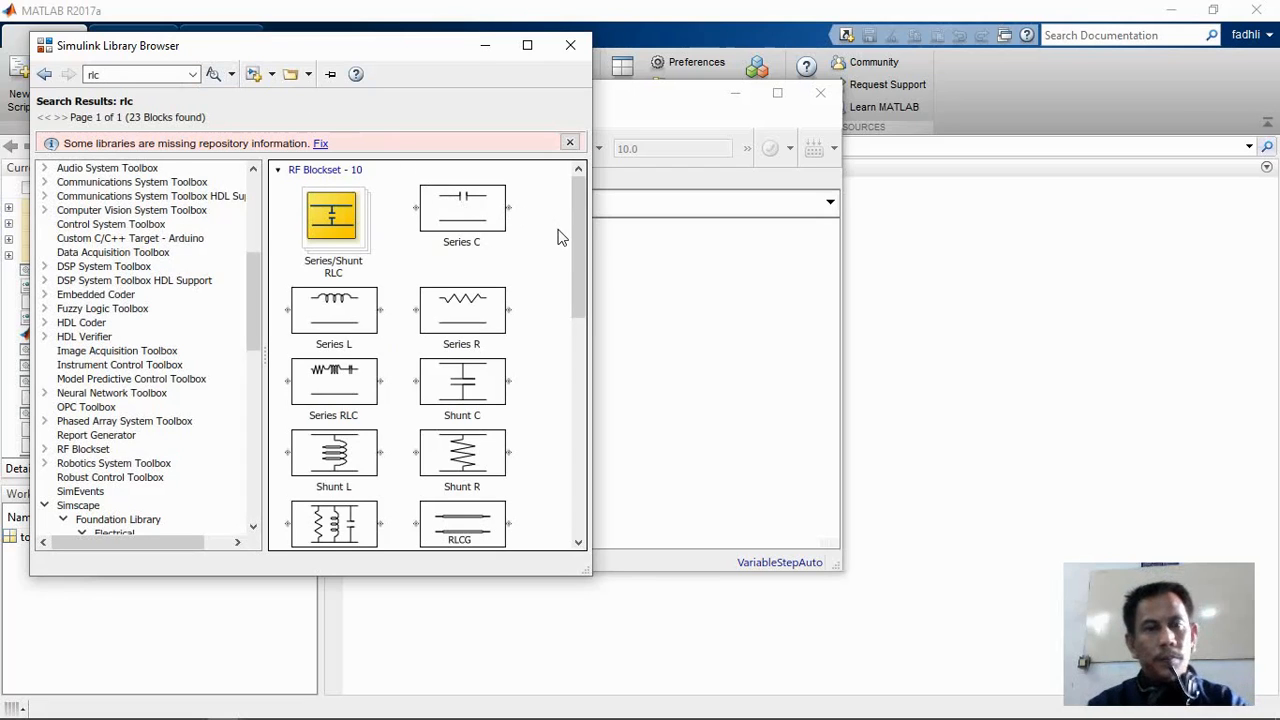
{"action": "left_click_drag", "start_coordinate": [580, 242], "coordinate": [590, 398]}
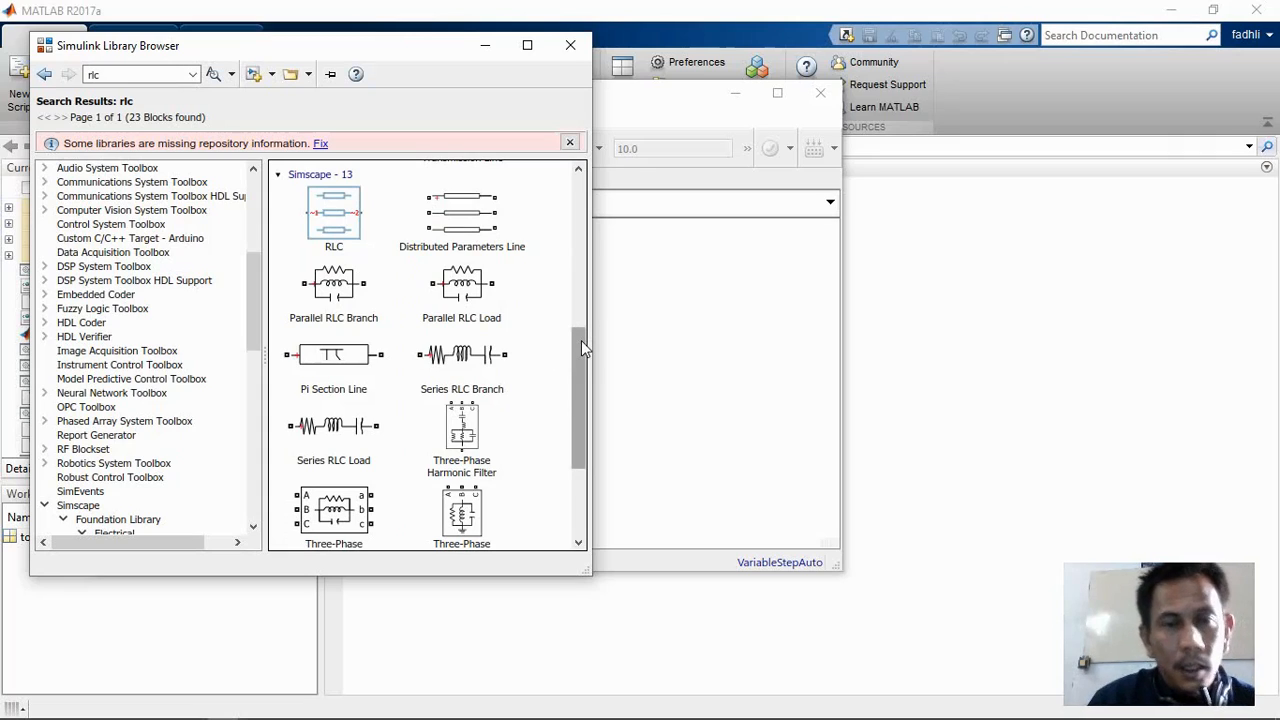
{"action": "left_click", "coordinate": [478, 362]}
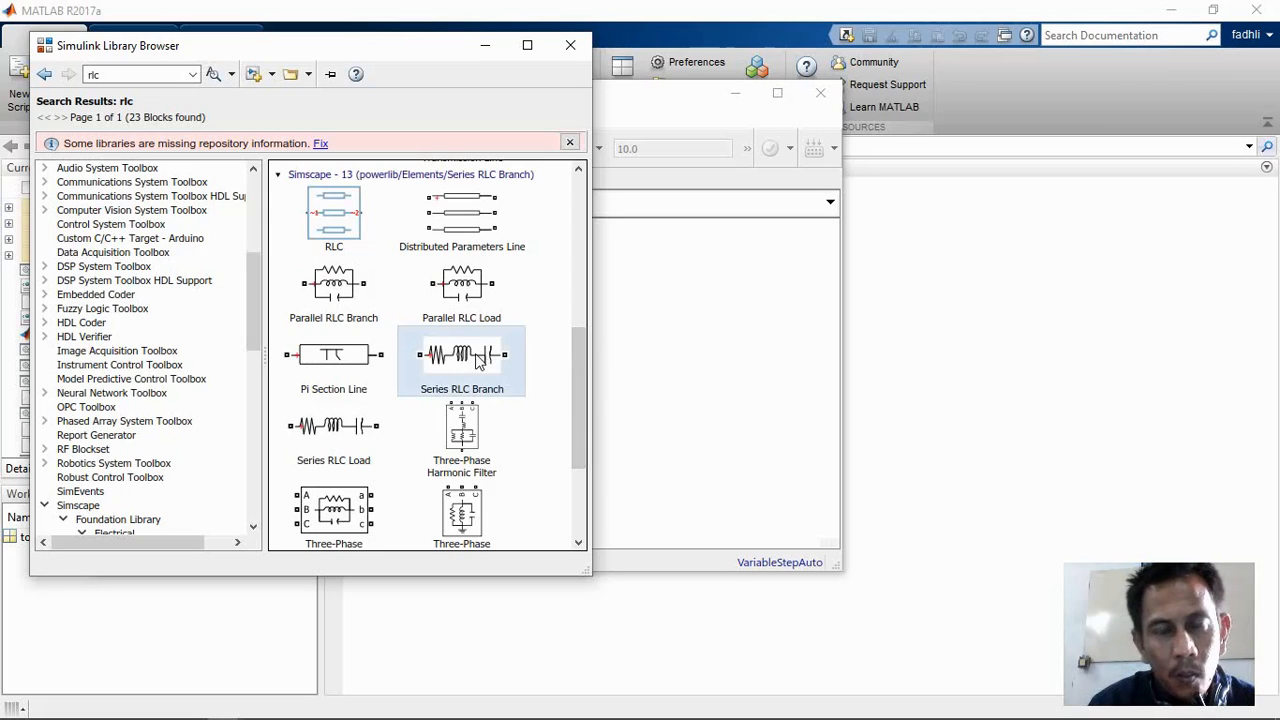
{"action": "mouse_move", "coordinate": [478, 360]}
{"action": "left_mouse_down"}
{"action": "mouse_move", "coordinate": [739, 338]}
{"action": "mouse_move", "coordinate": [478, 368]}
{"action": "left_mouse_up"}
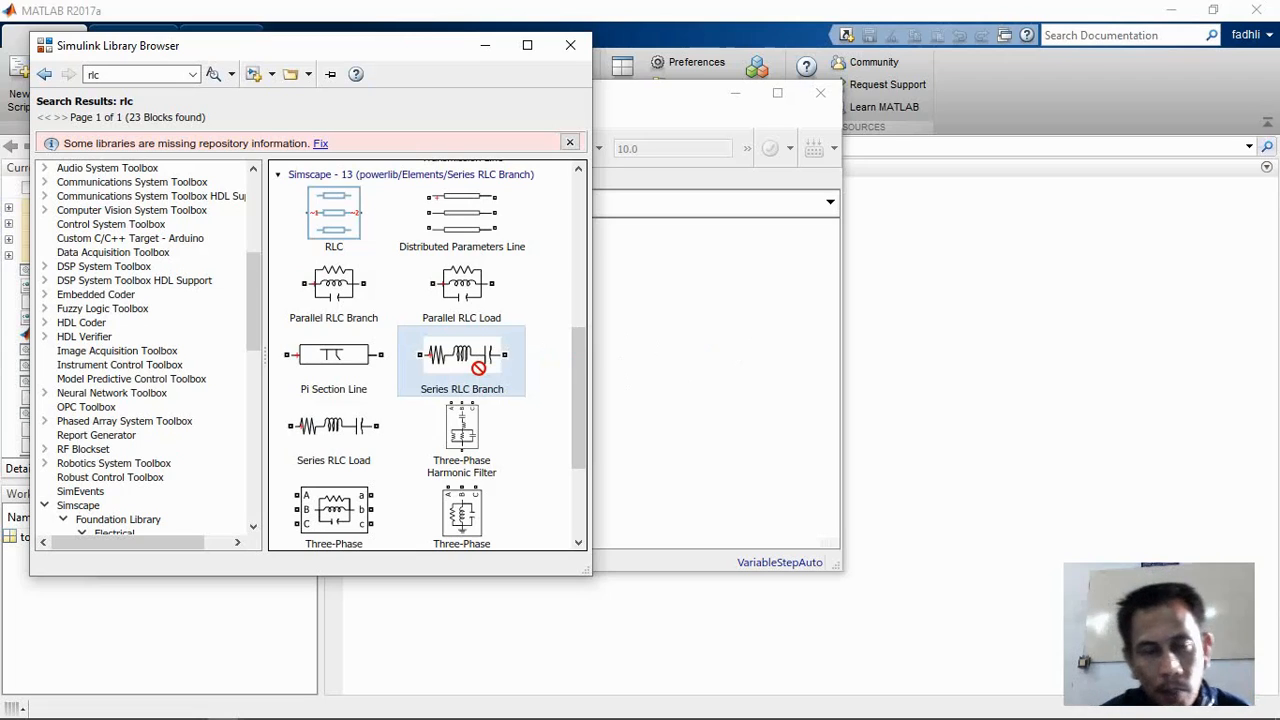
{"action": "left_click_drag", "start_coordinate": [478, 368], "coordinate": [486, 373]}
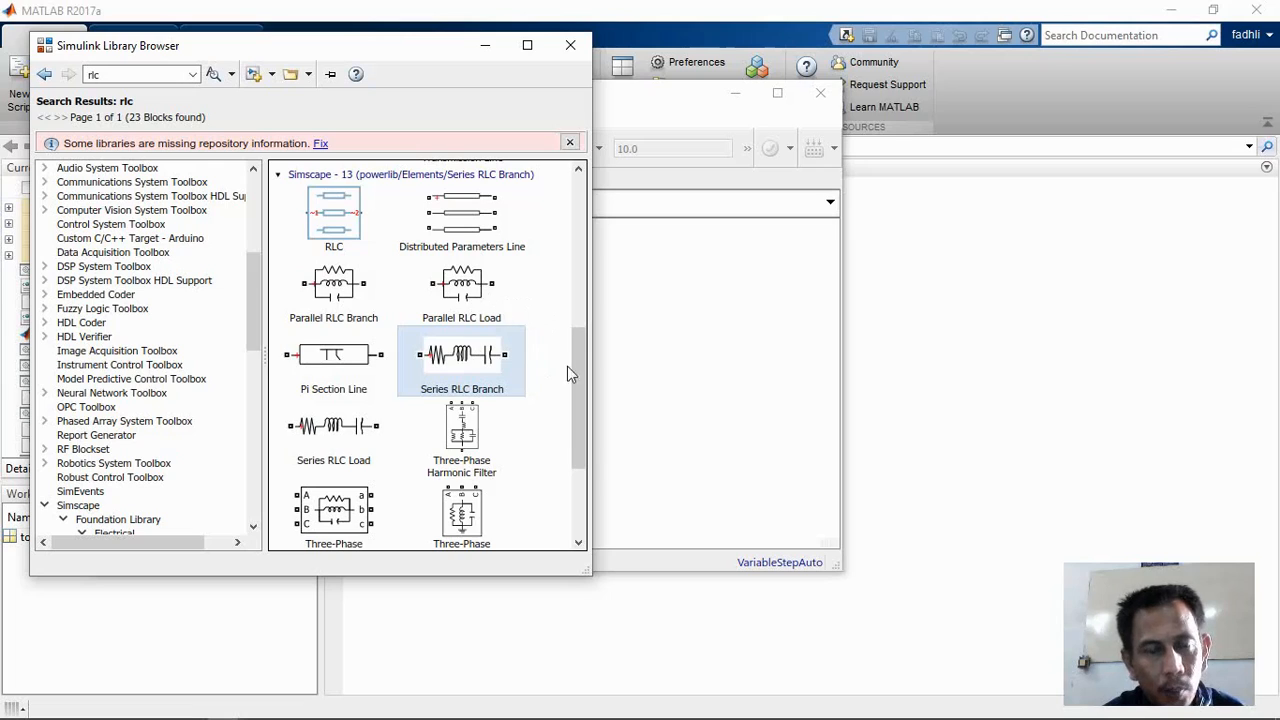
{"action": "right_click", "coordinate": [545, 350]}
{"action": "left_click", "coordinate": [445, 360]}
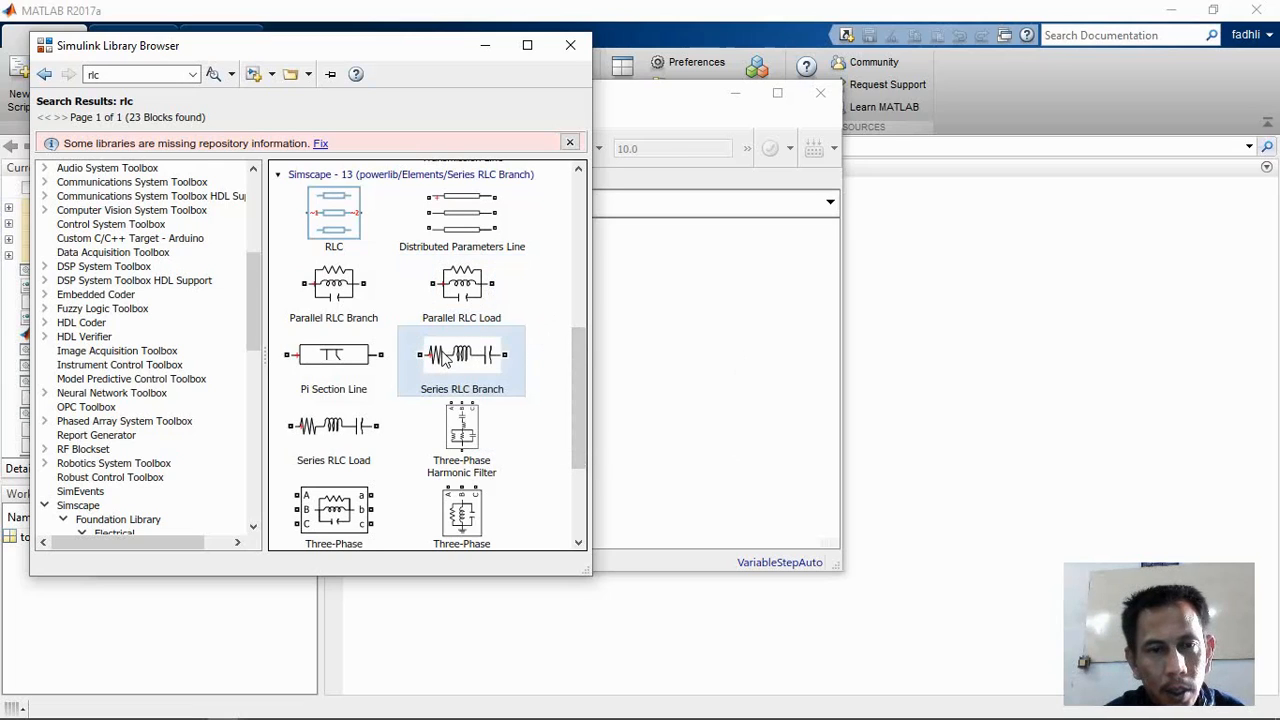
{"action": "right_click", "coordinate": [445, 360]}
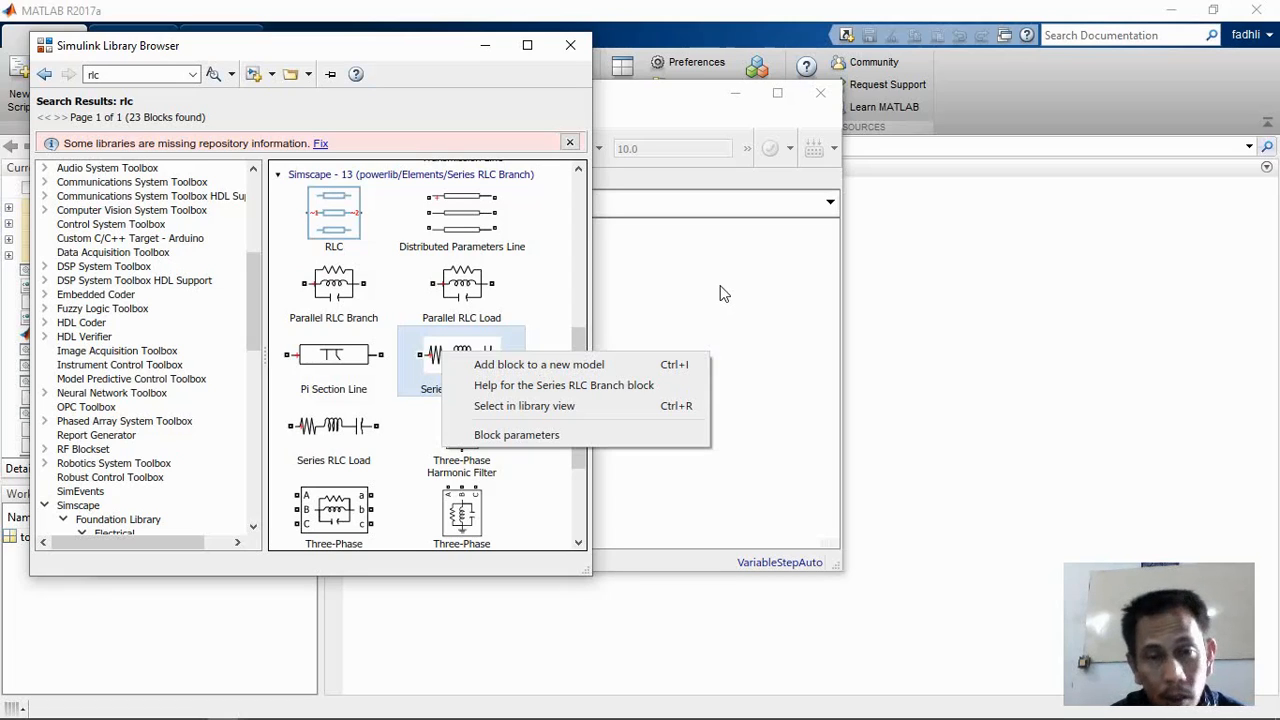
{"action": "left_click_drag", "start_coordinate": [473, 343], "coordinate": [749, 291]}
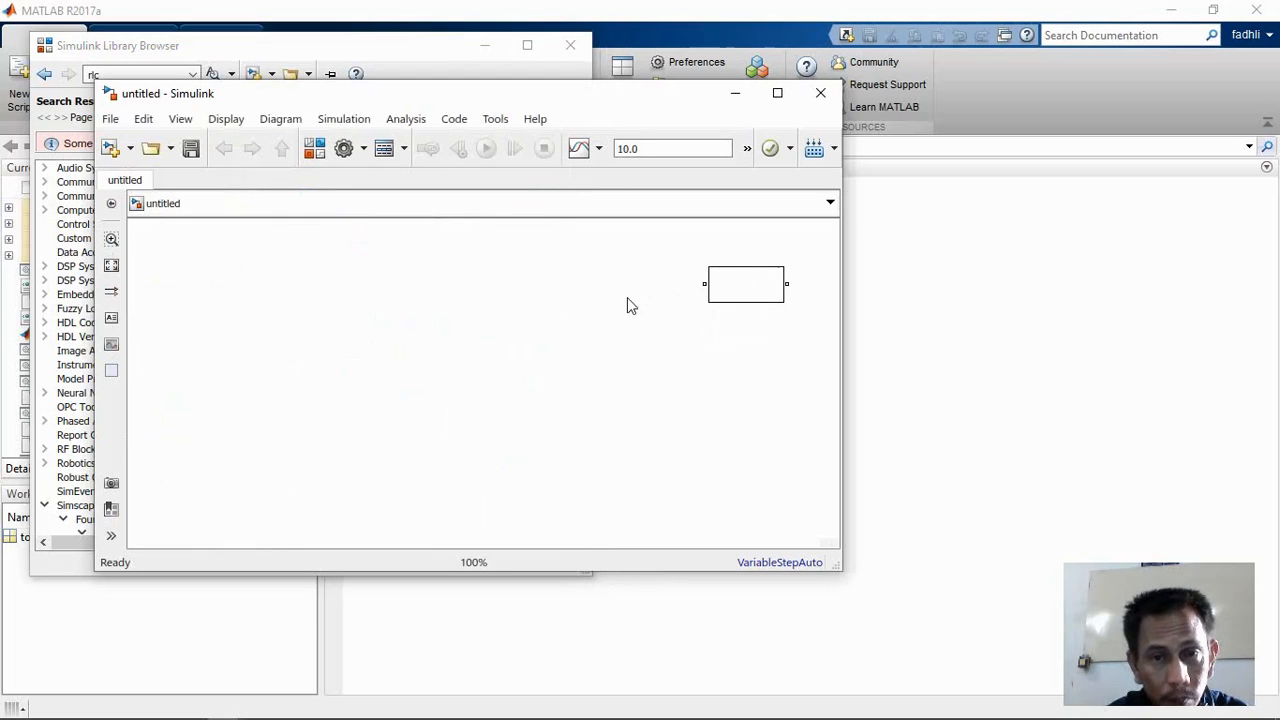
Step: Search the block library for the previously used term "powergui" and add the powergui block below the Series RLC Branch
{"action": "left_click", "coordinate": [232, 52]}
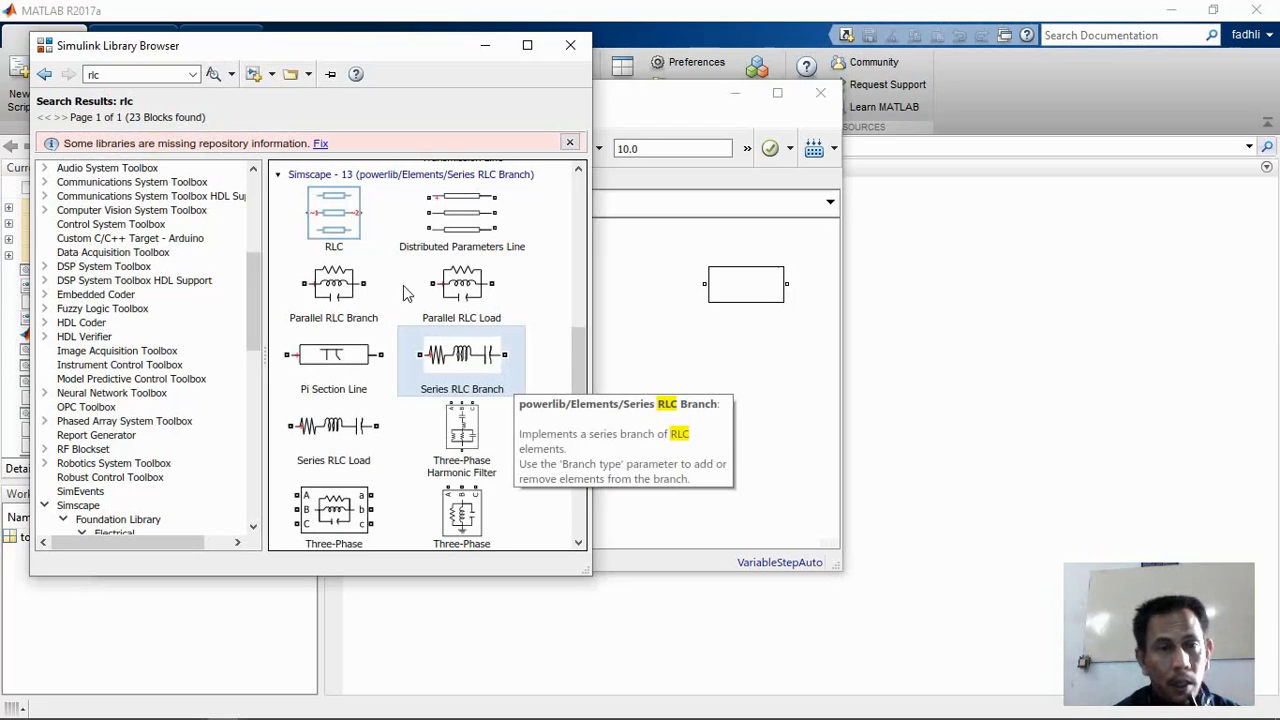
{"action": "left_click", "coordinate": [192, 75]}
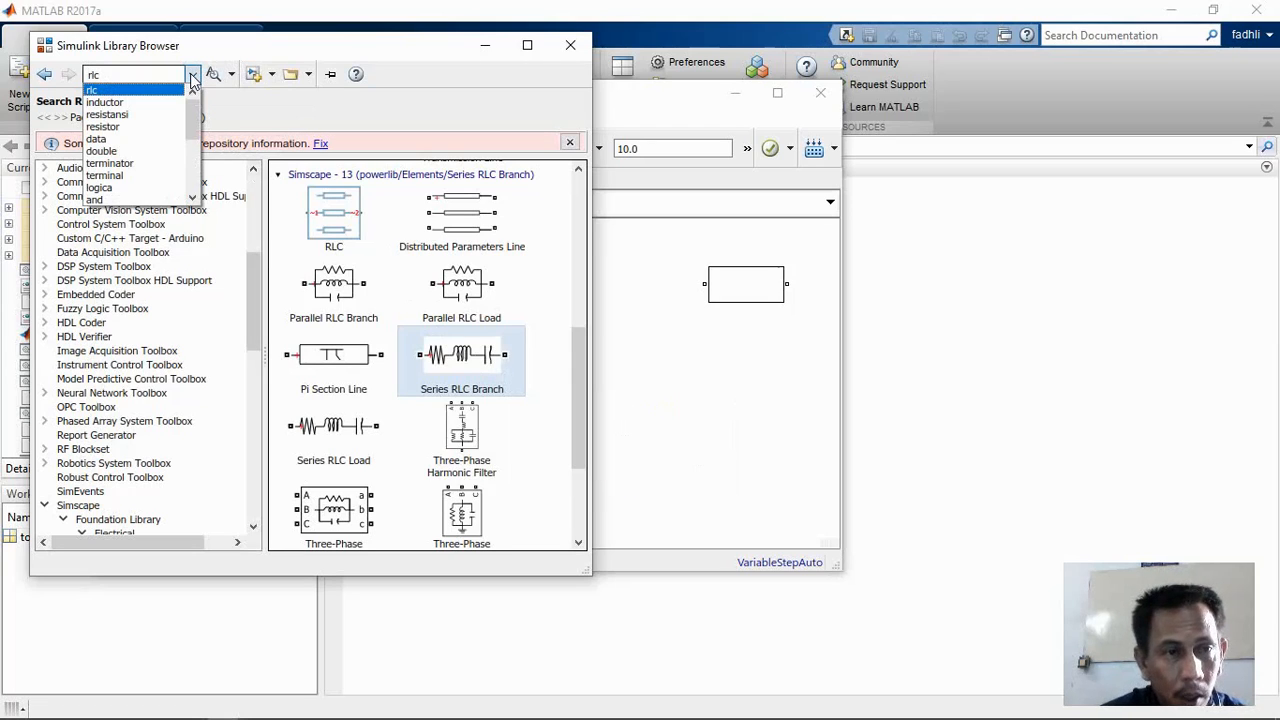
{"action": "left_click_drag", "start_coordinate": [197, 116], "coordinate": [197, 162]}
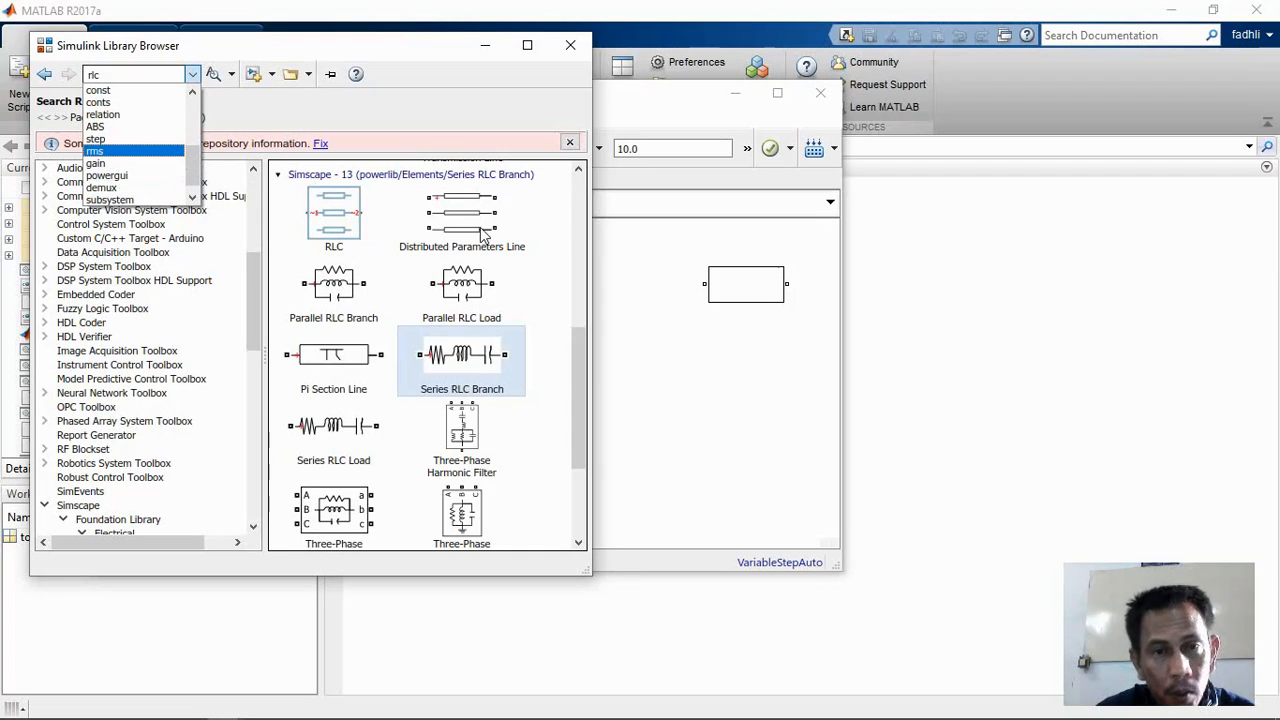
{"action": "left_click", "coordinate": [118, 177]}
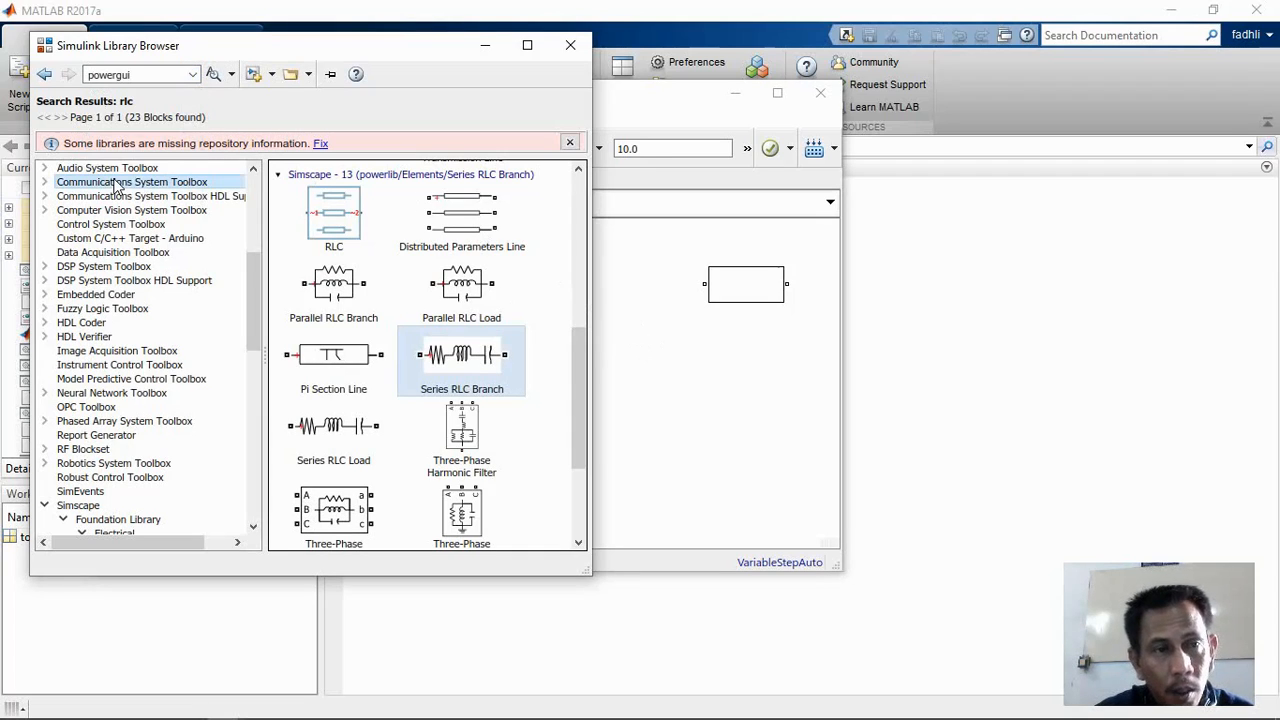
{"action": "left_click", "coordinate": [214, 77]}
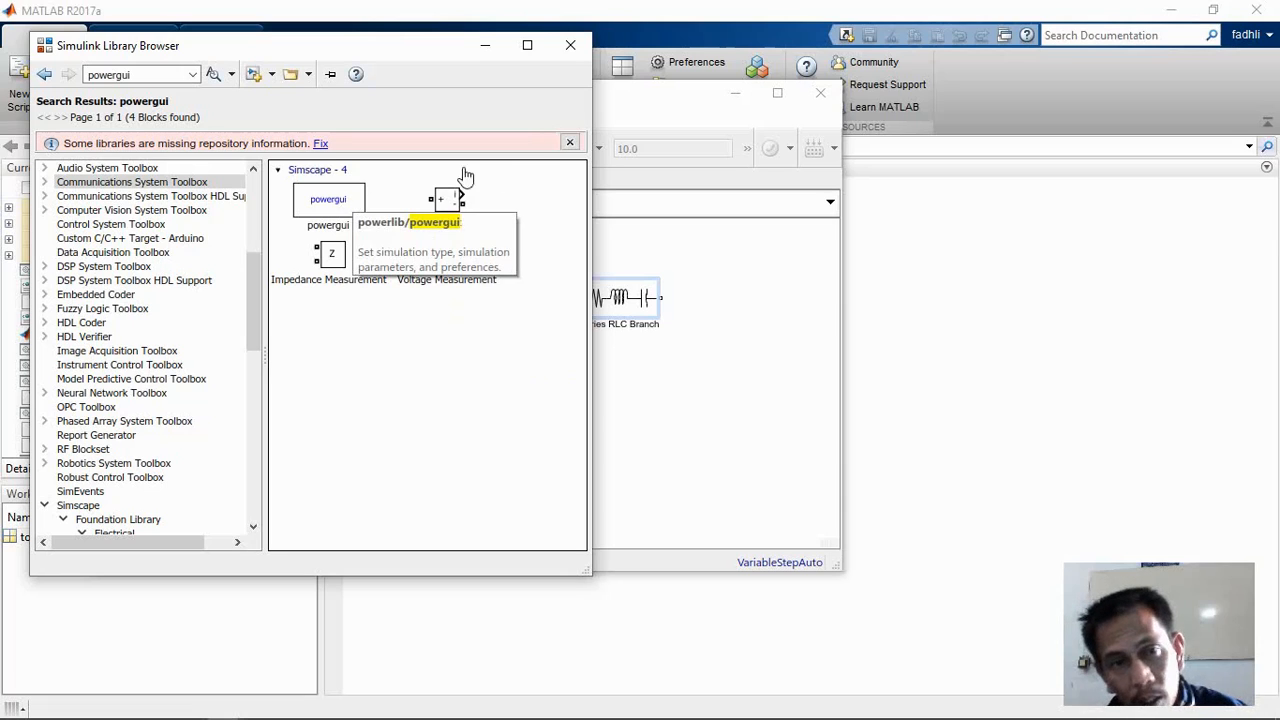
{"action": "left_click_drag", "start_coordinate": [340, 206], "coordinate": [719, 450]}
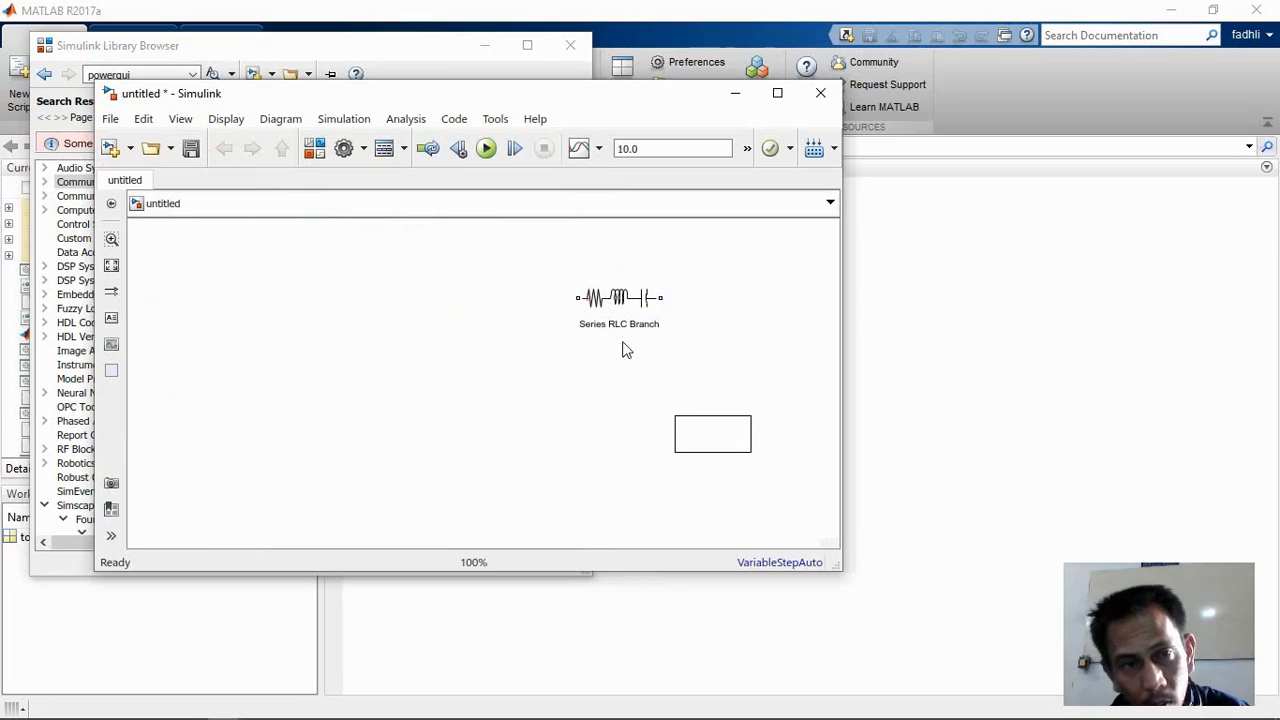
Step: Add the Current Measurement block above and the Voltage Measurement block below the Series RLC Branch in the model
{"action": "left_click", "coordinate": [214, 49]}
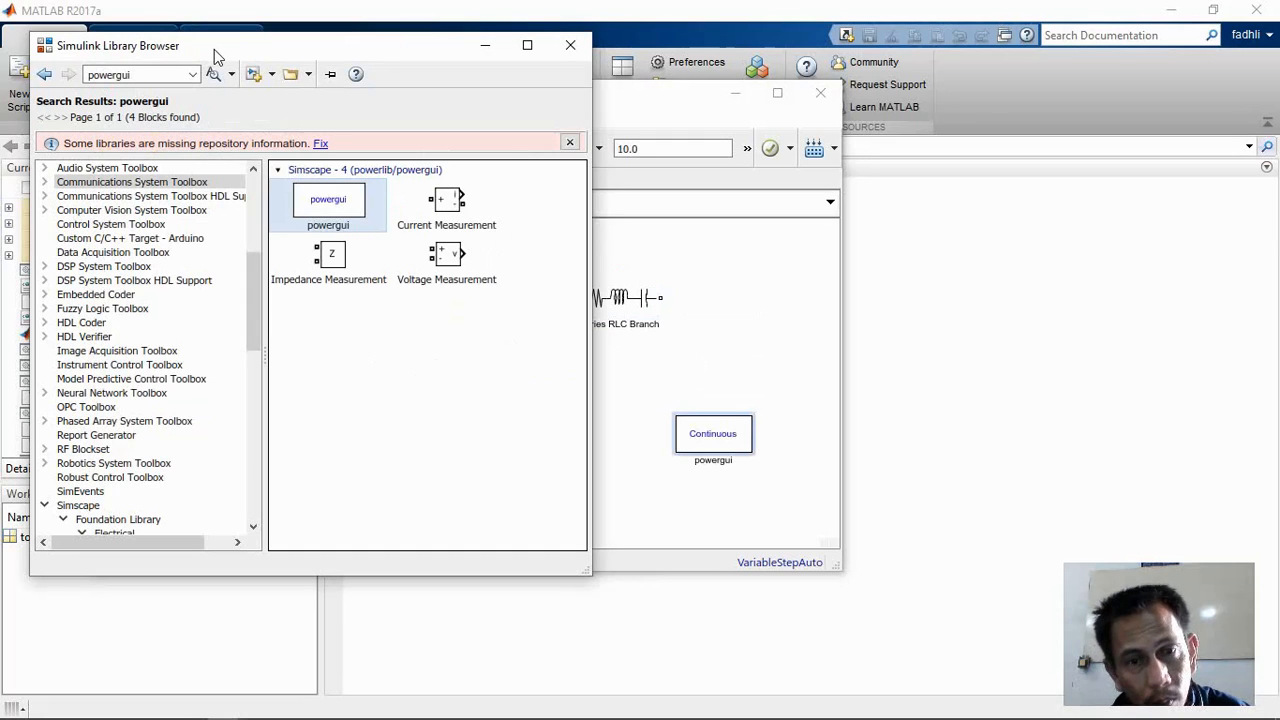
{"action": "left_click_drag", "start_coordinate": [455, 222], "coordinate": [708, 272]}
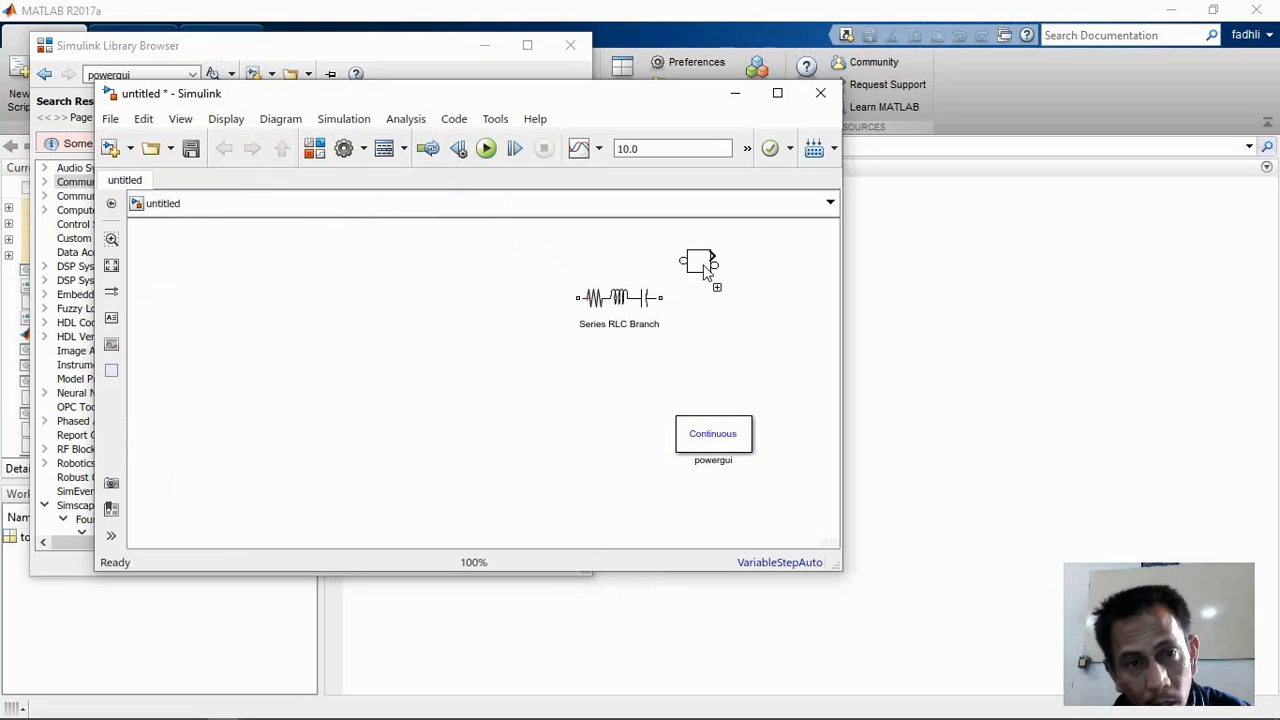
{"action": "left_click", "coordinate": [224, 44]}
{"action": "left_click_drag", "start_coordinate": [448, 258], "coordinate": [738, 388]}
Step: Move the powergui, Voltage Measurement and Current Measurement blocks to the left of the Series RLC Branch, with Current Measurement uppermost
{"action": "left_click_drag", "start_coordinate": [738, 440], "coordinate": [395, 470]}
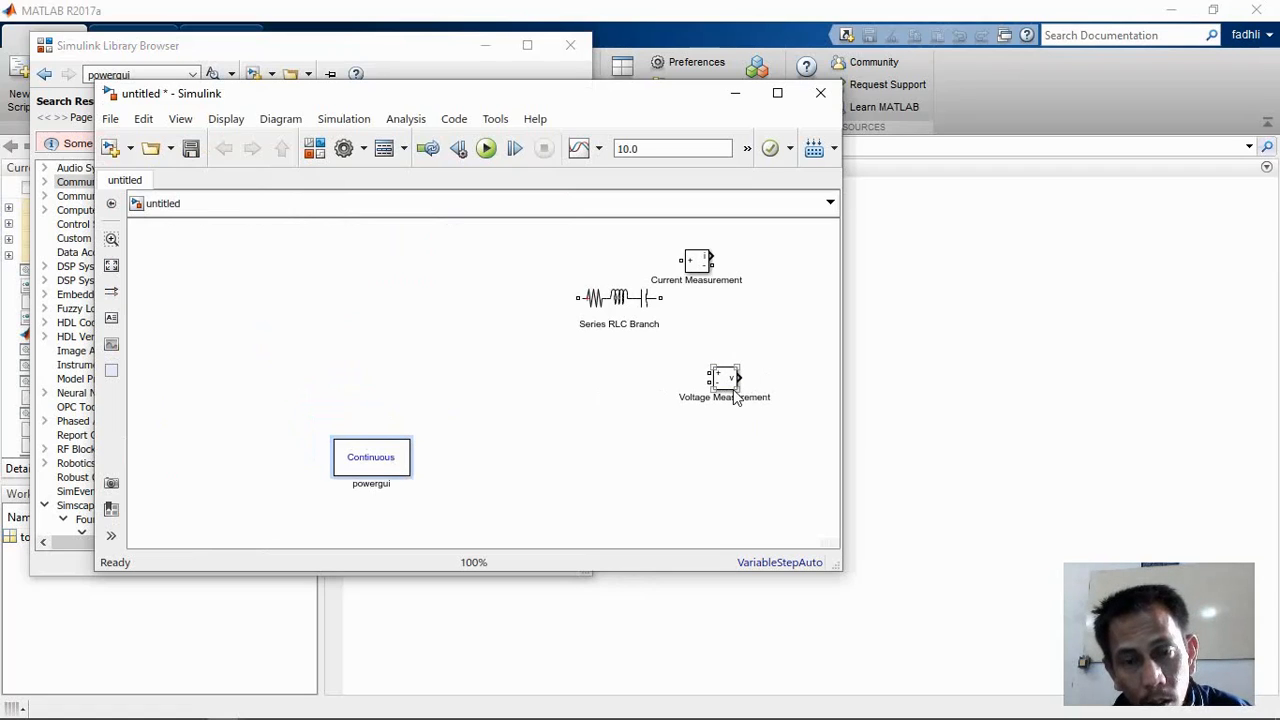
{"action": "left_click_drag", "start_coordinate": [733, 397], "coordinate": [381, 339]}
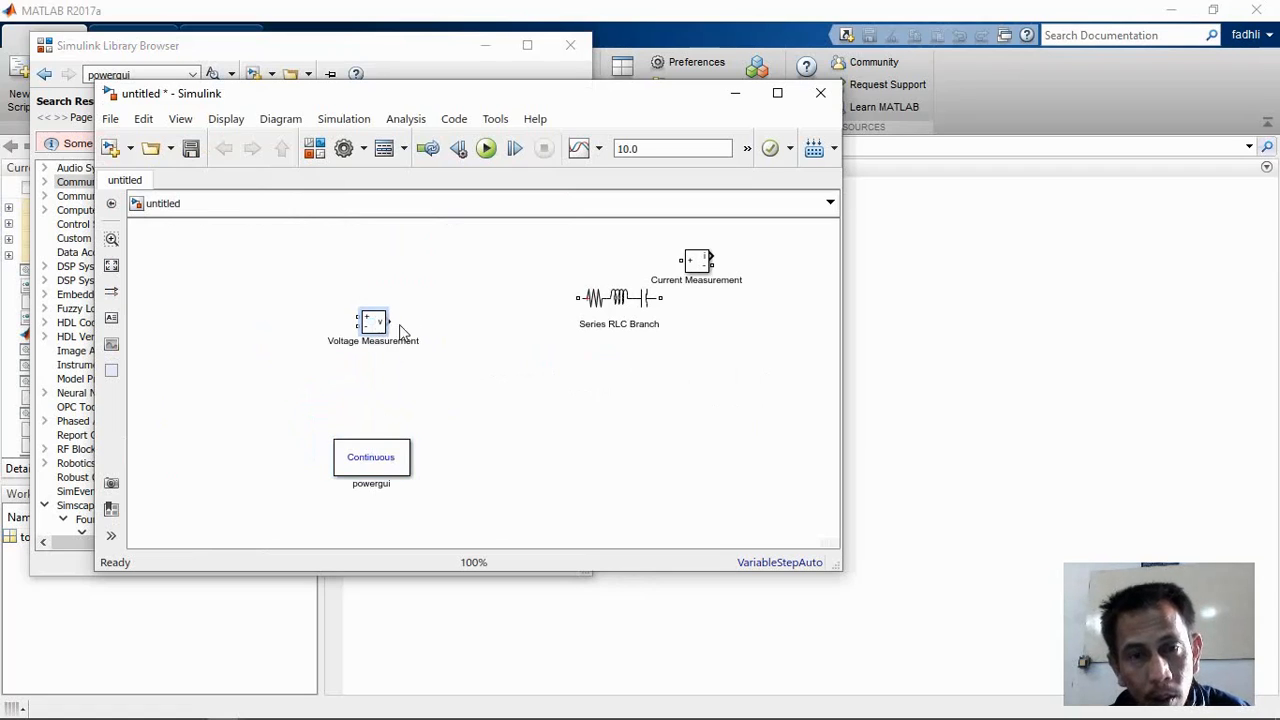
{"action": "left_click_drag", "start_coordinate": [692, 260], "coordinate": [359, 265]}
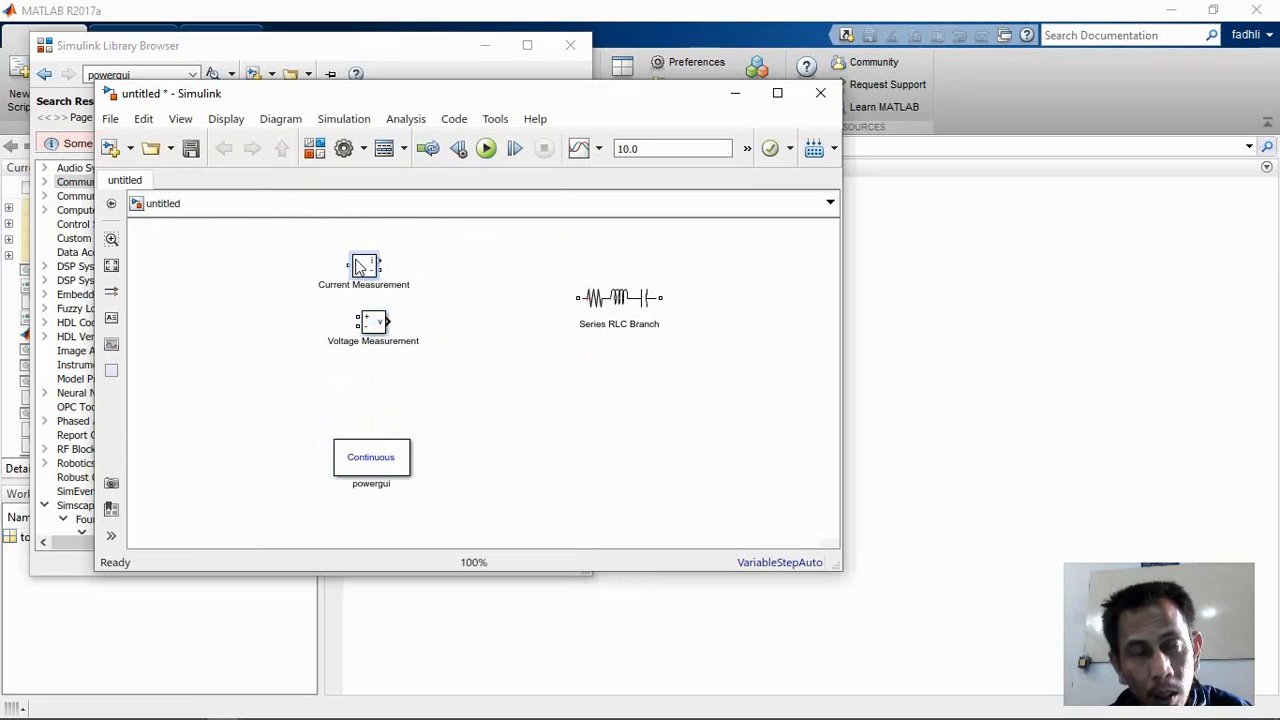
Step: Search the block library for "source"
{"action": "left_click", "coordinate": [147, 74]}
{"action": "left_click", "coordinate": [192, 75]}
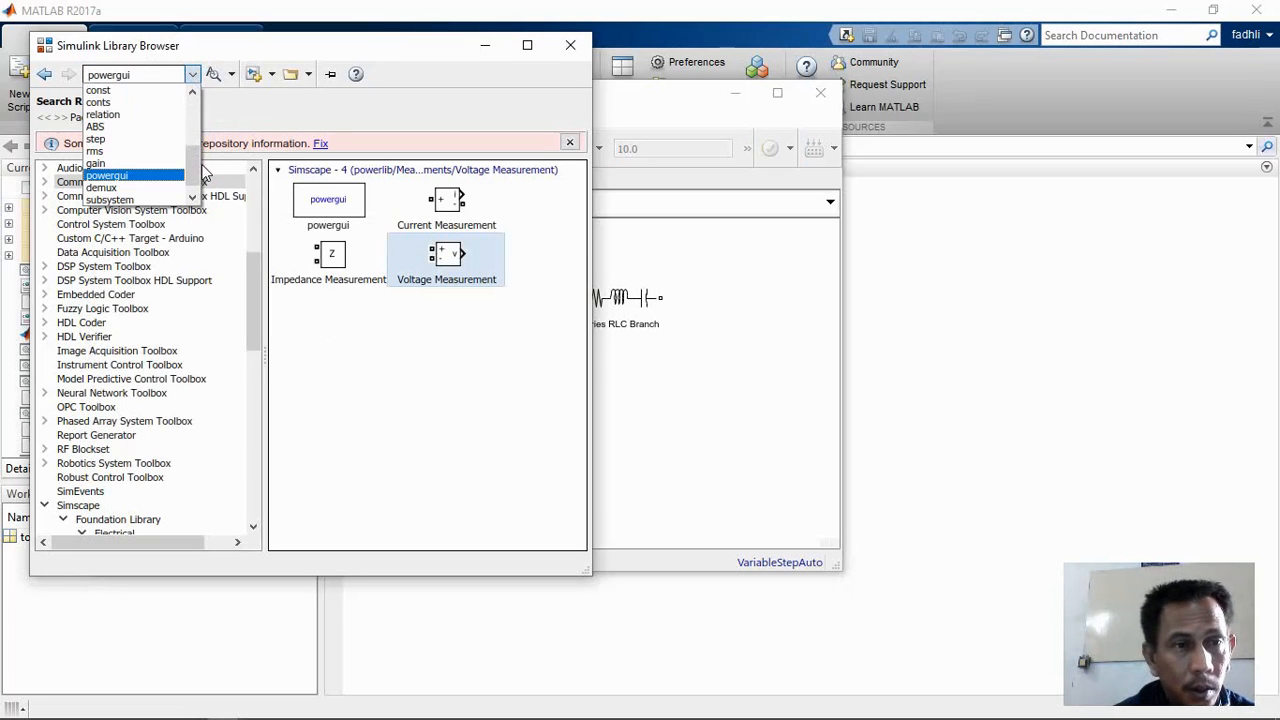
{"action": "left_click_drag", "start_coordinate": [196, 173], "coordinate": [194, 92]}
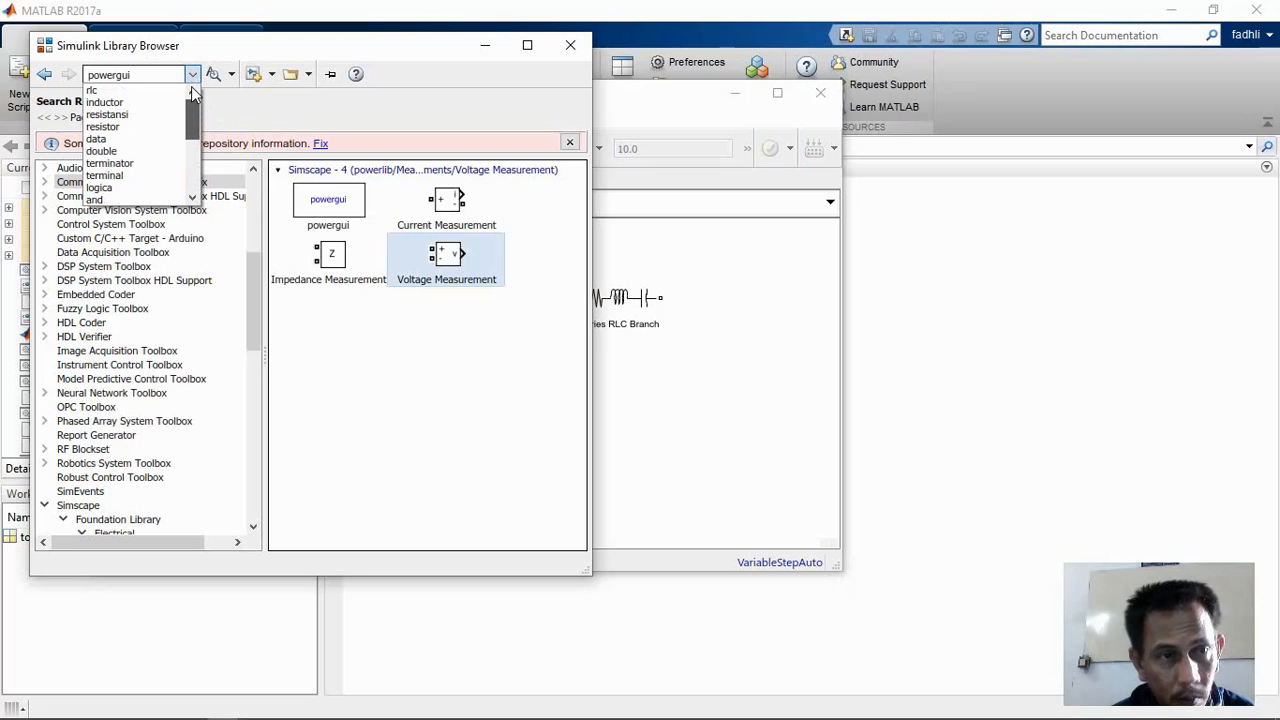
{"action": "left_click", "coordinate": [153, 74]}
{"action": "key", "text": "Delete"}
{"action": "key", "text": "Delete"}
{"action": "key", "text": "Delete"}
{"action": "key", "text": "Delete"}
{"action": "type", "text": "so"}
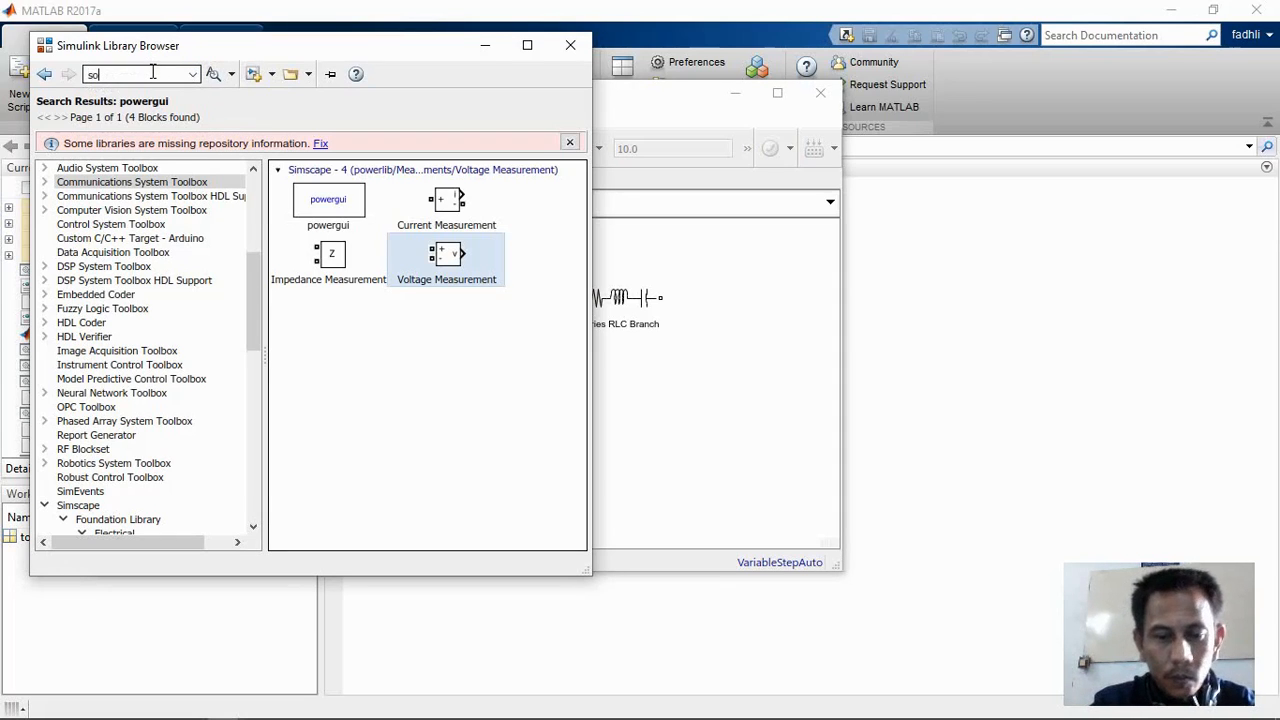
{"action": "type", "text": "urce"}
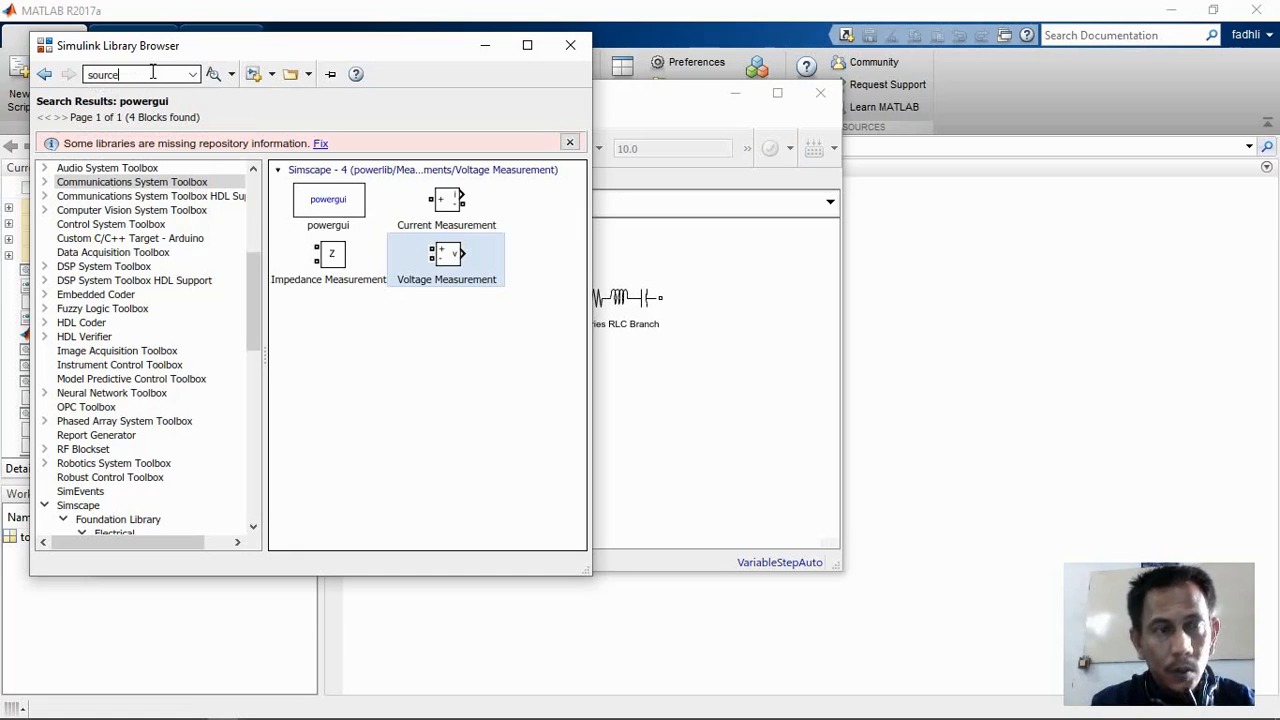
{"action": "key", "text": "Return"}
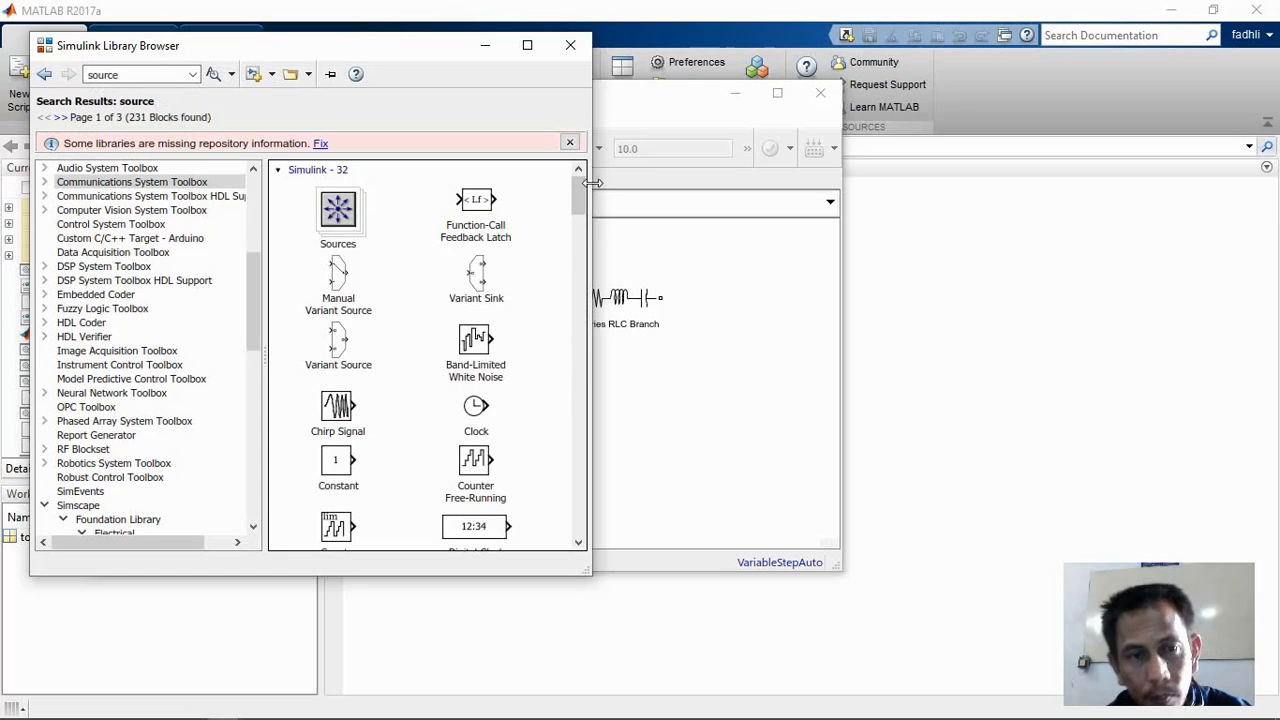
Step: Add Simscape's AC Voltage Source block to the model and place it left of the measurement blocks
{"action": "left_click_drag", "start_coordinate": [584, 197], "coordinate": [632, 497]}
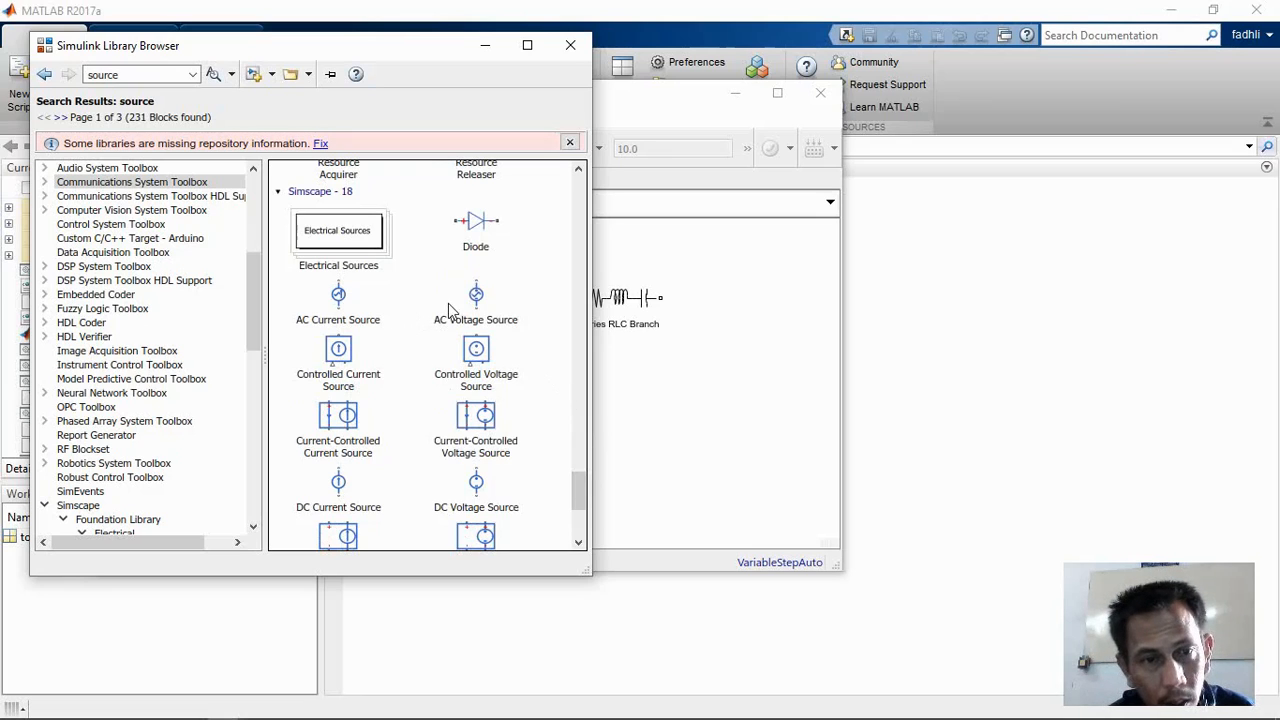
{"action": "mouse_move", "coordinate": [480, 300]}
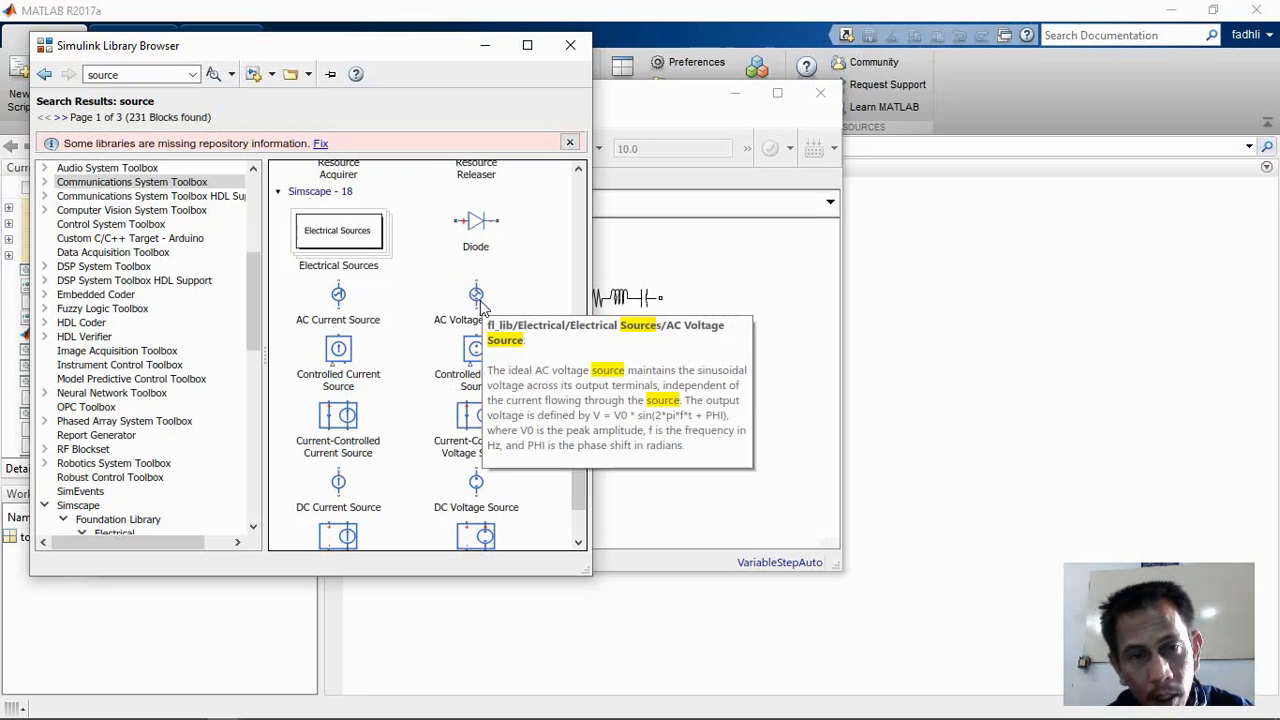
{"action": "left_click_drag", "start_coordinate": [480, 300], "coordinate": [716, 403]}
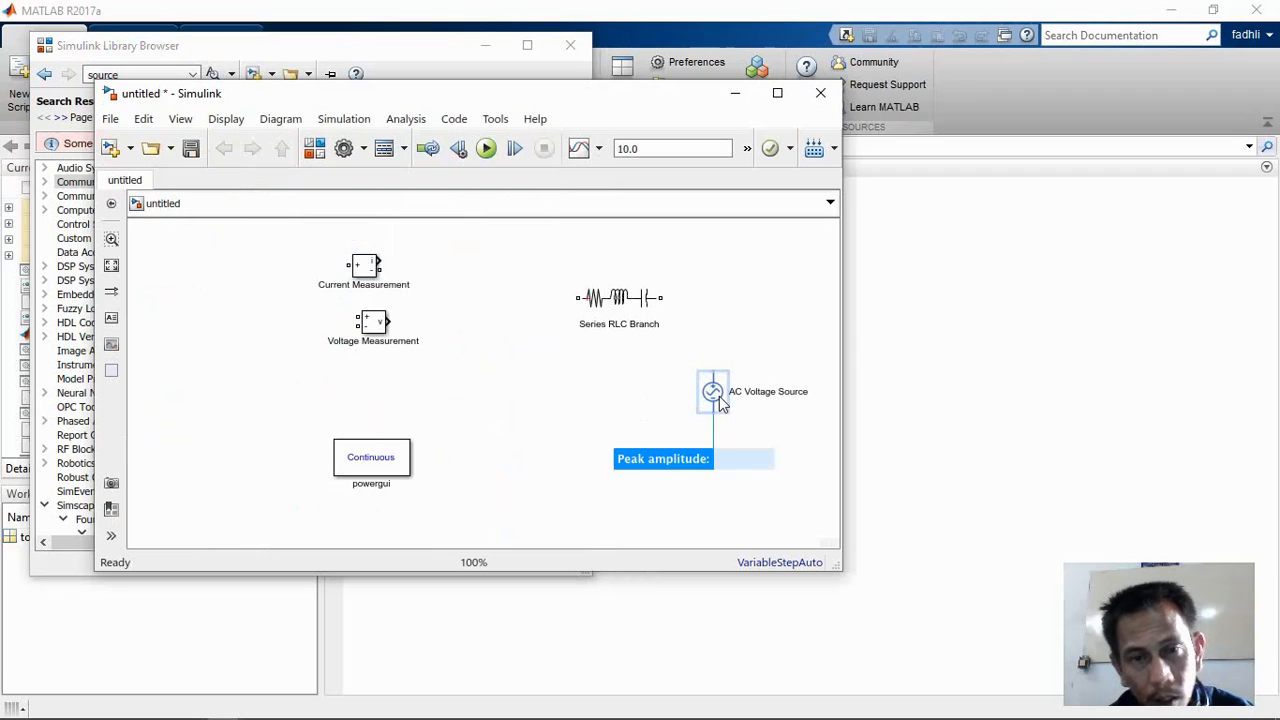
{"action": "left_click_drag", "start_coordinate": [722, 402], "coordinate": [194, 378]}
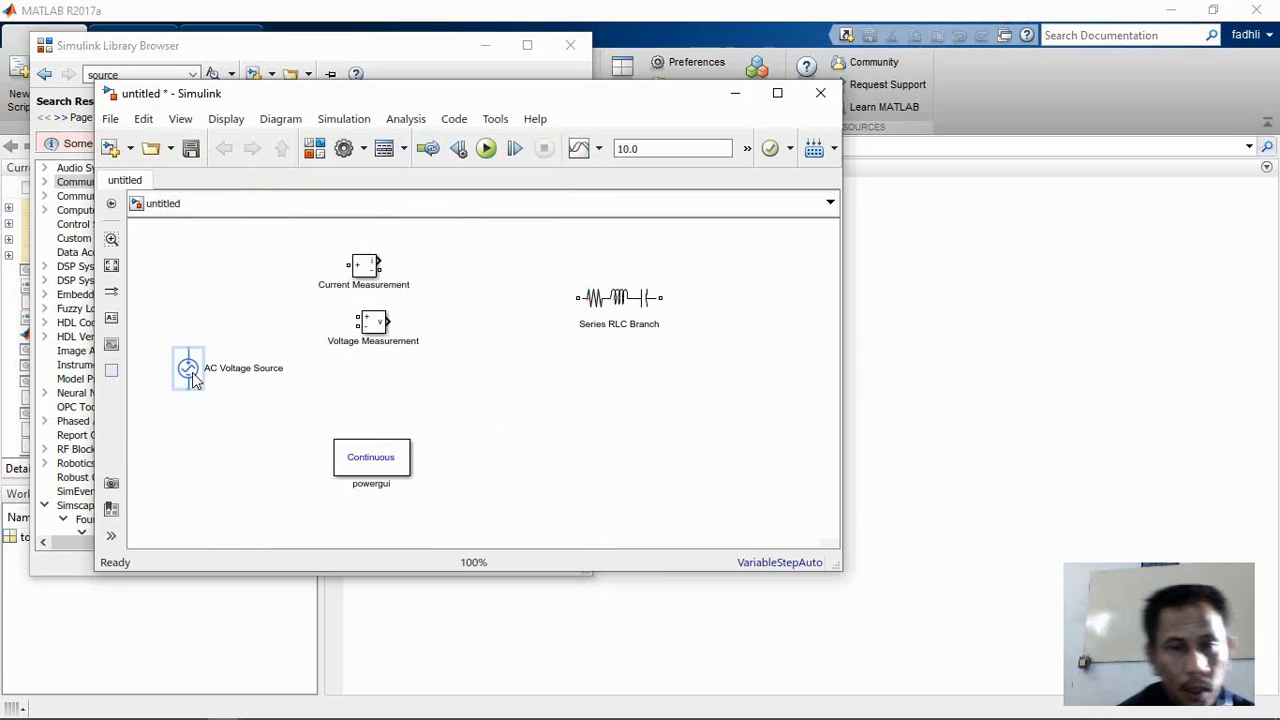
Step: Move powergui slightly lower, Voltage Measurement to the right of Current Measurement, and Series RLC Branch below and between the two measurement blocks
{"action": "left_click_drag", "start_coordinate": [351, 466], "coordinate": [369, 504]}
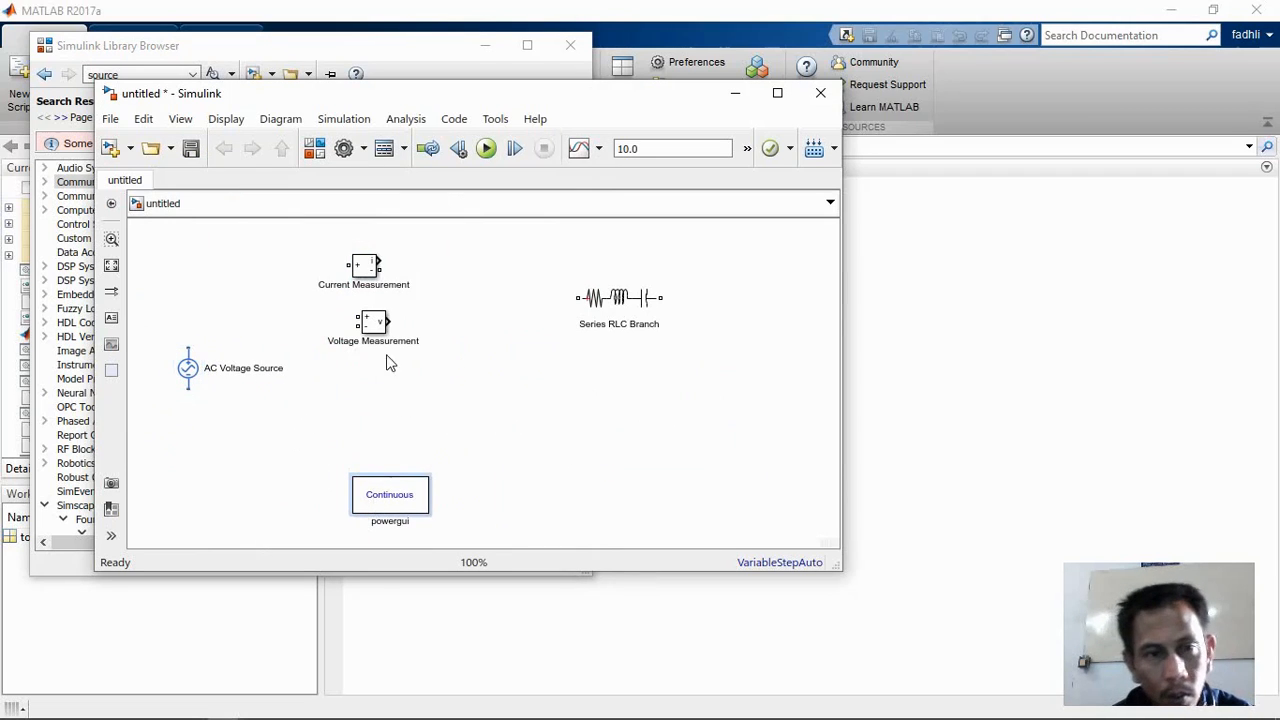
{"action": "left_click_drag", "start_coordinate": [380, 327], "coordinate": [522, 254]}
{"action": "left_click_drag", "start_coordinate": [608, 307], "coordinate": [440, 335]}
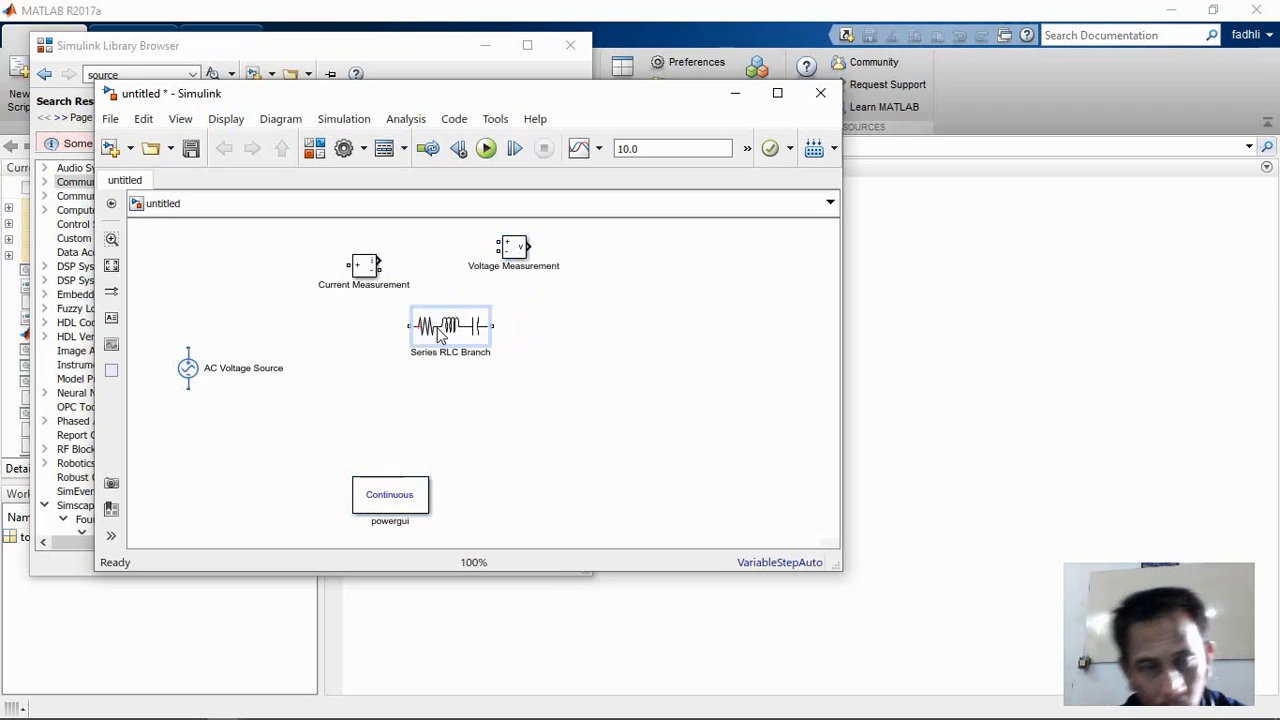
{"action": "double_click", "coordinate": [440, 335]}
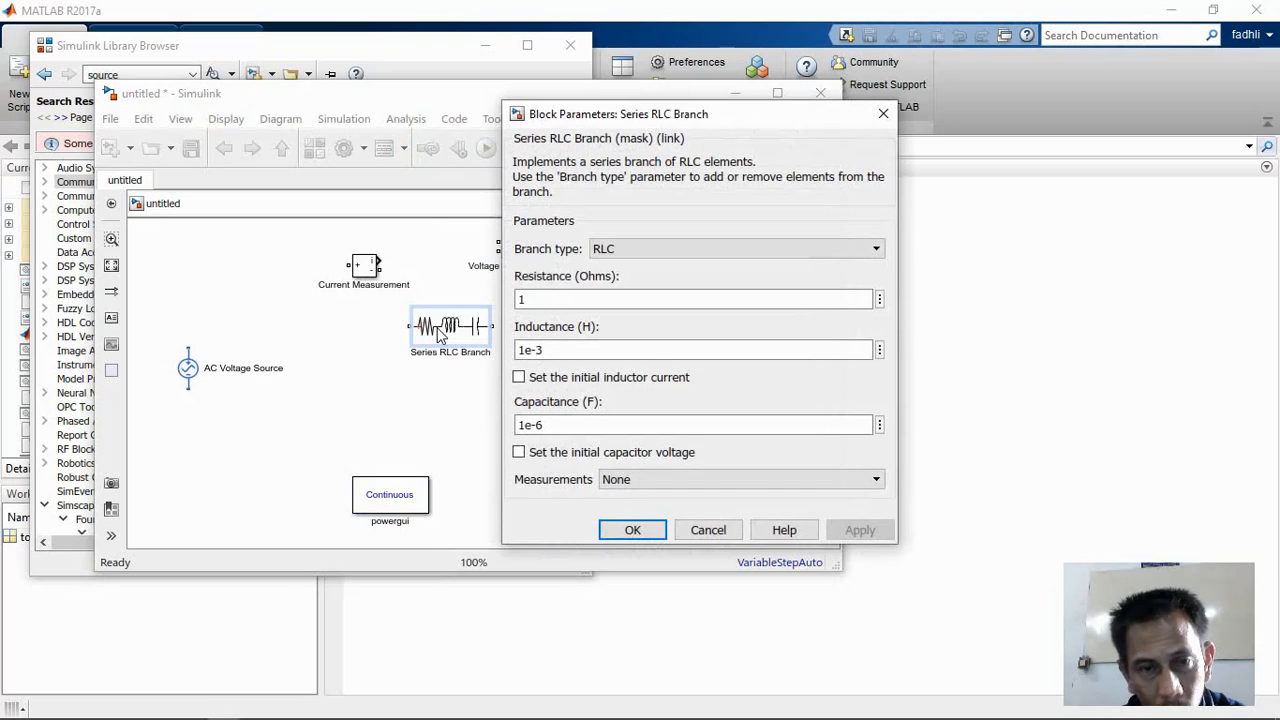
{"action": "left_click", "coordinate": [884, 114]}
{"action": "left_click", "coordinate": [466, 338]}
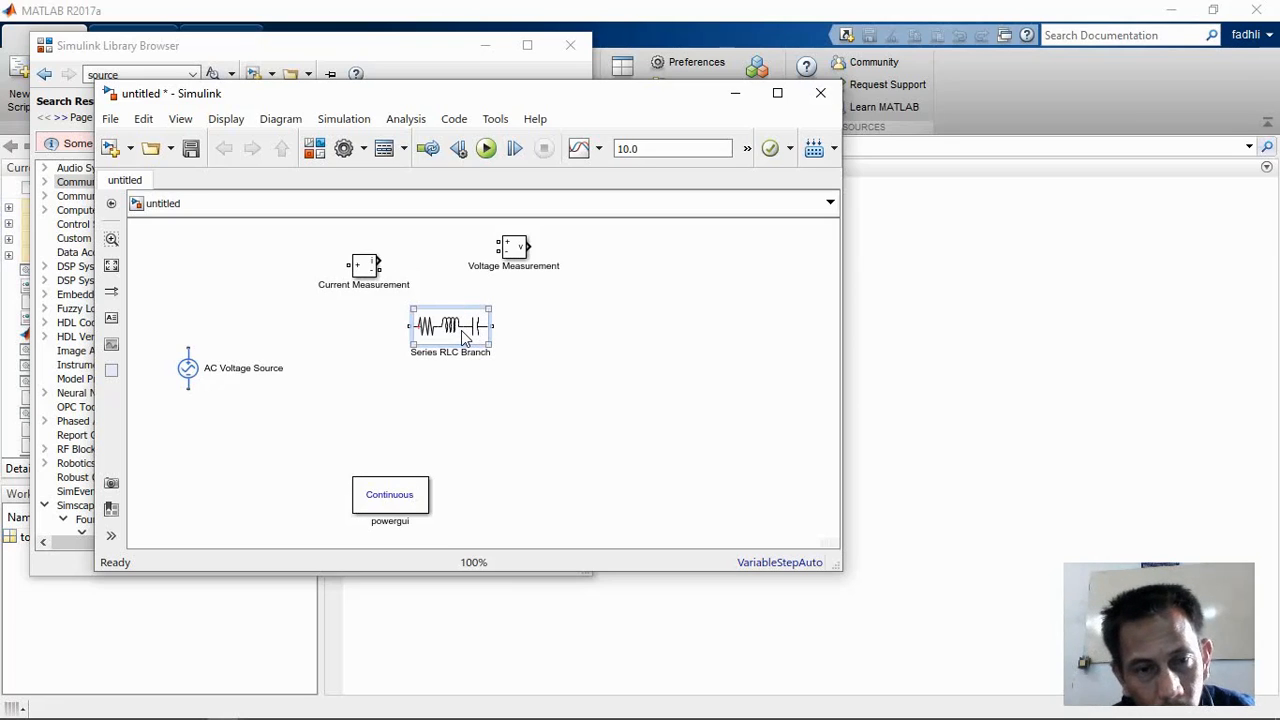
Step: Set the Series RLC Branch's branch type to R and its resistance to 1000 ohms
{"action": "right_click", "coordinate": [463, 338]}
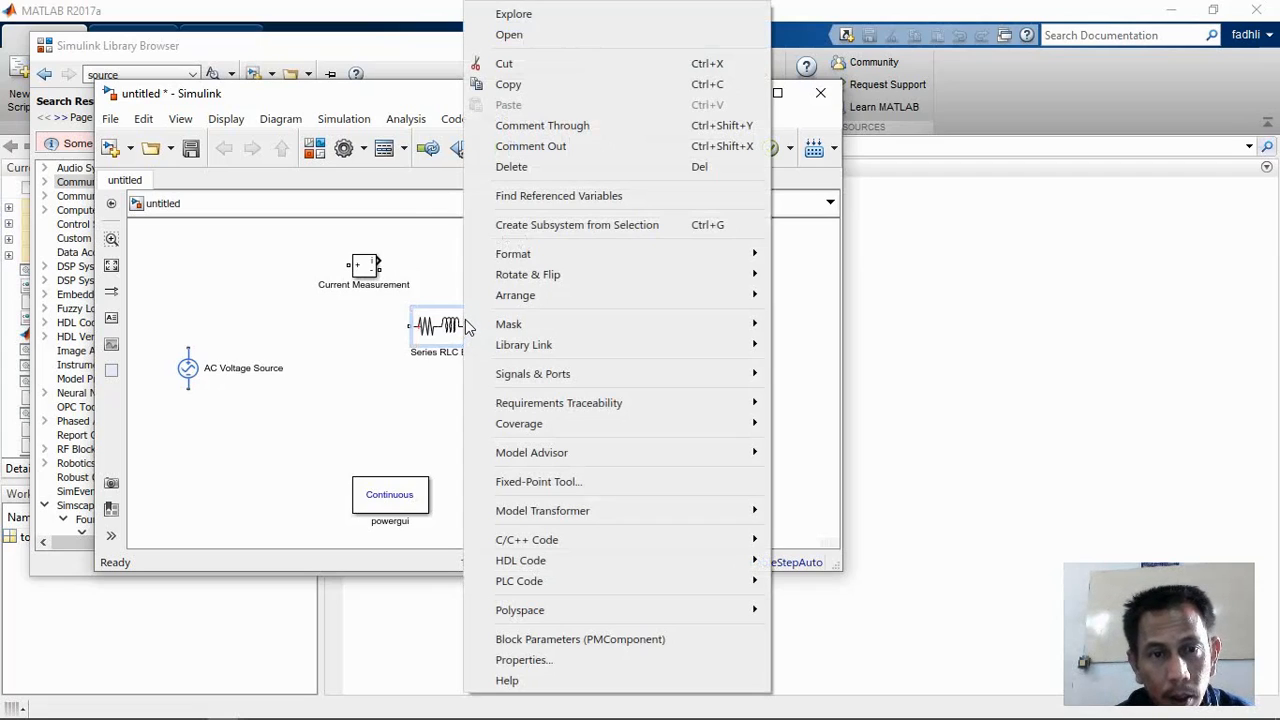
{"action": "mouse_move", "coordinate": [615, 256]}
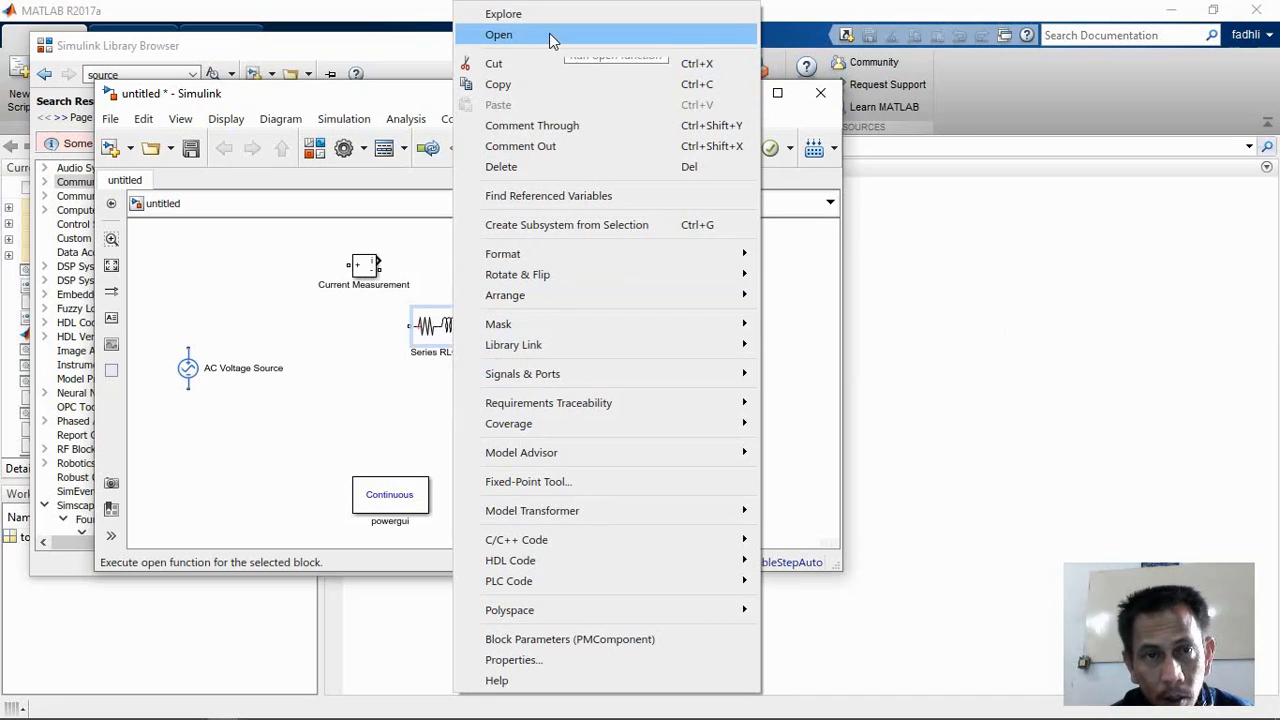
{"action": "left_click", "coordinate": [552, 34]}
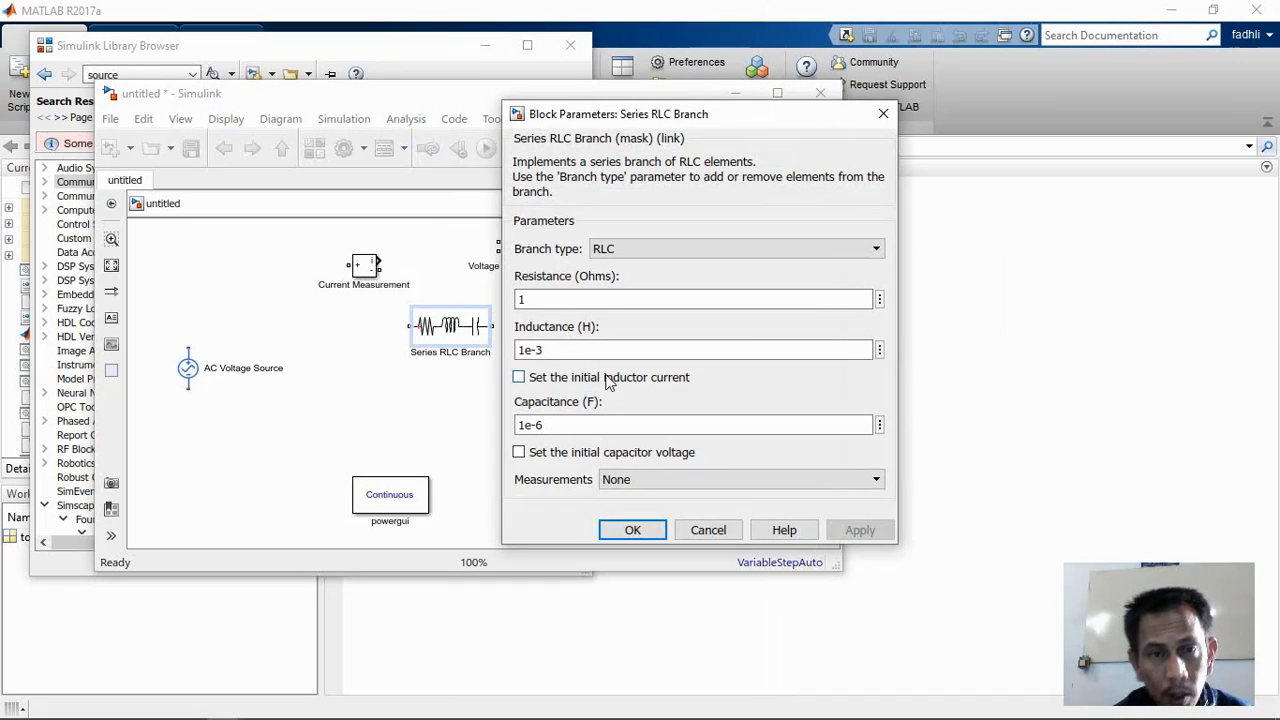
{"action": "left_click", "coordinate": [872, 251]}
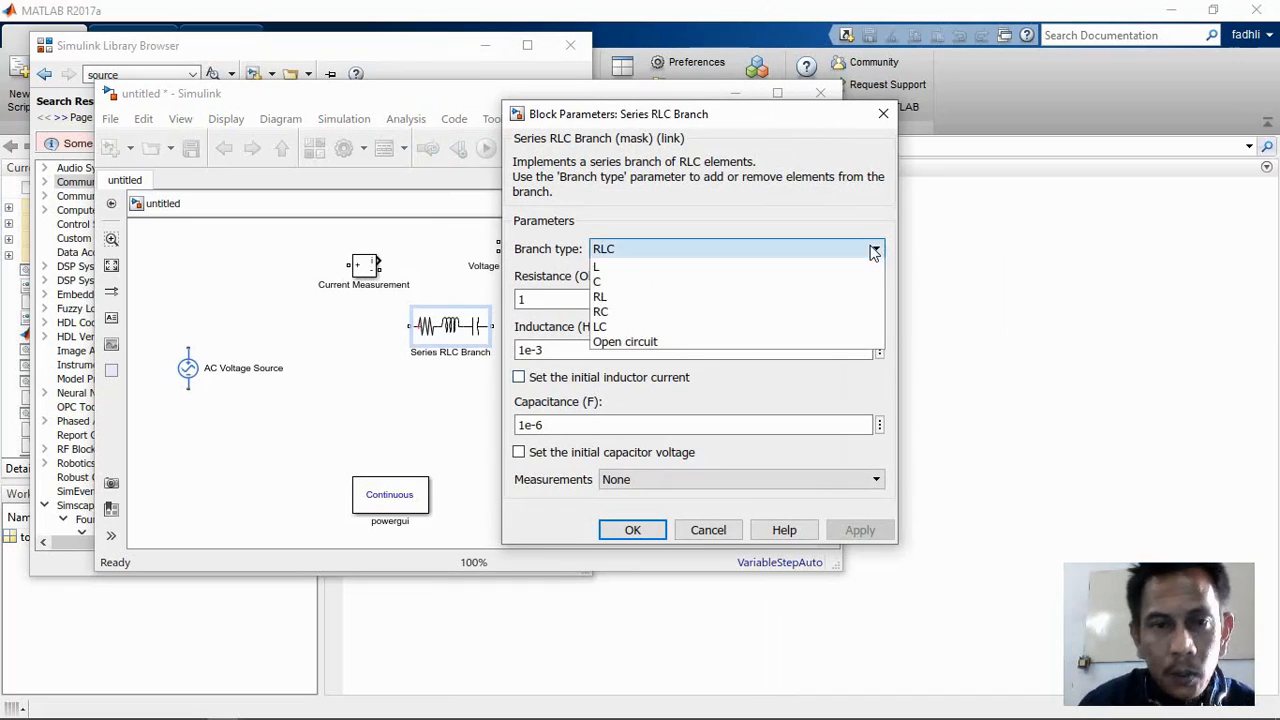
{"action": "left_click", "coordinate": [783, 284]}
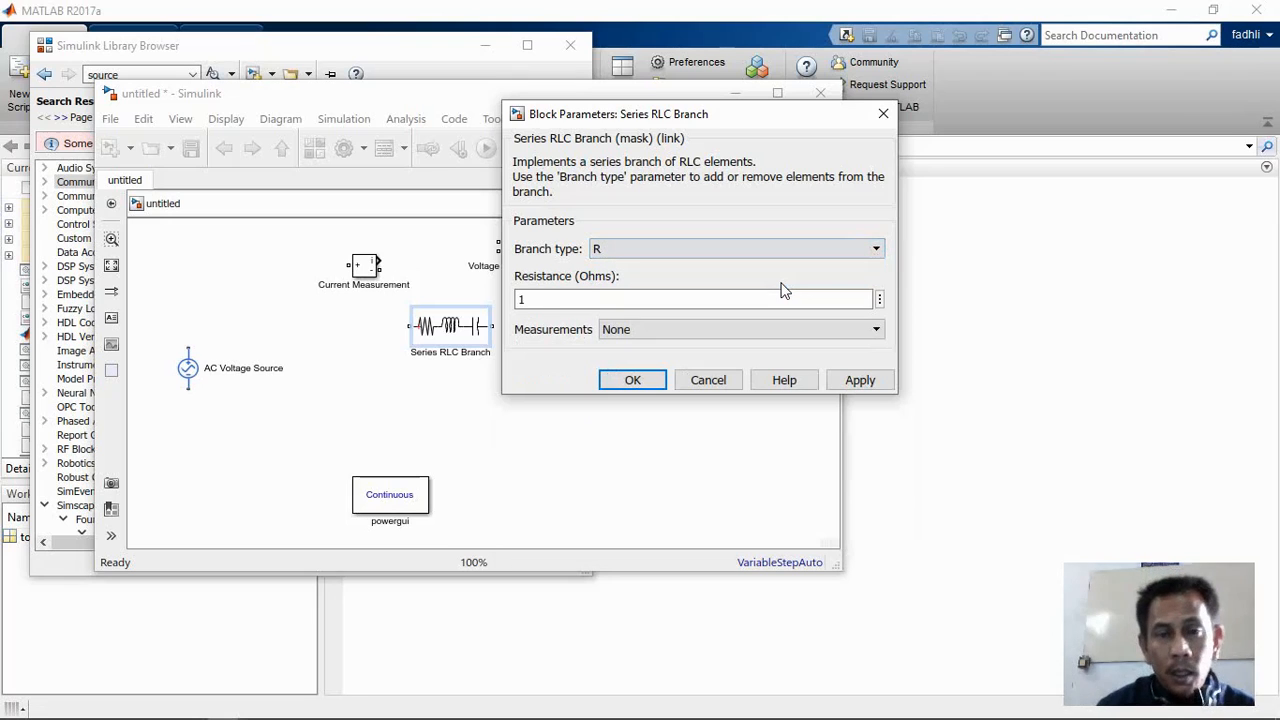
{"action": "double_click", "coordinate": [672, 298]}
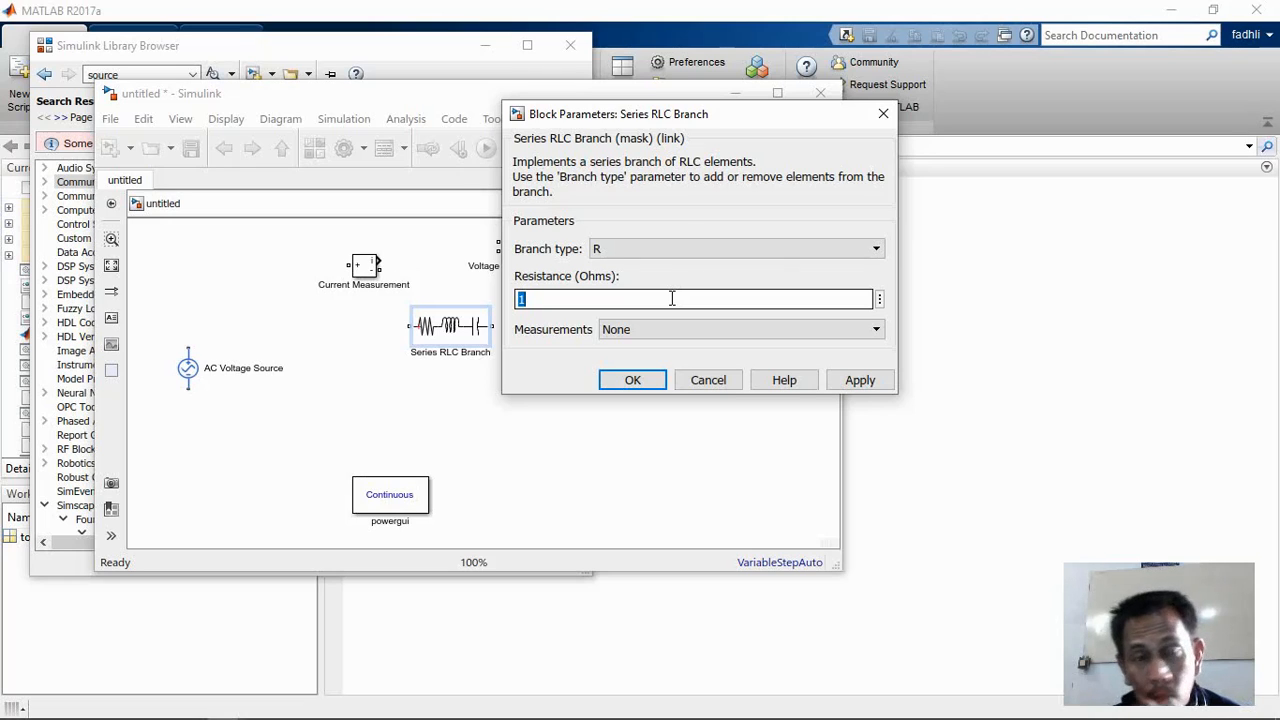
{"action": "type", "text": "100"}
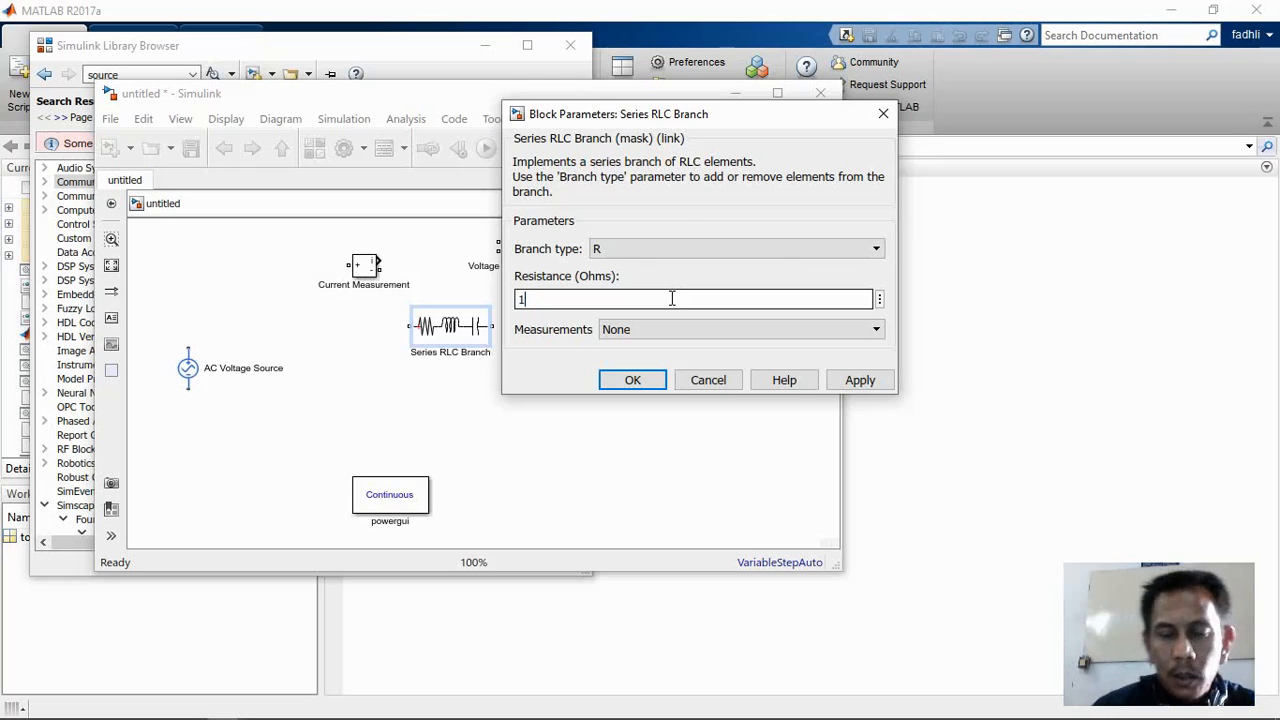
{"action": "type", "text": "0"}
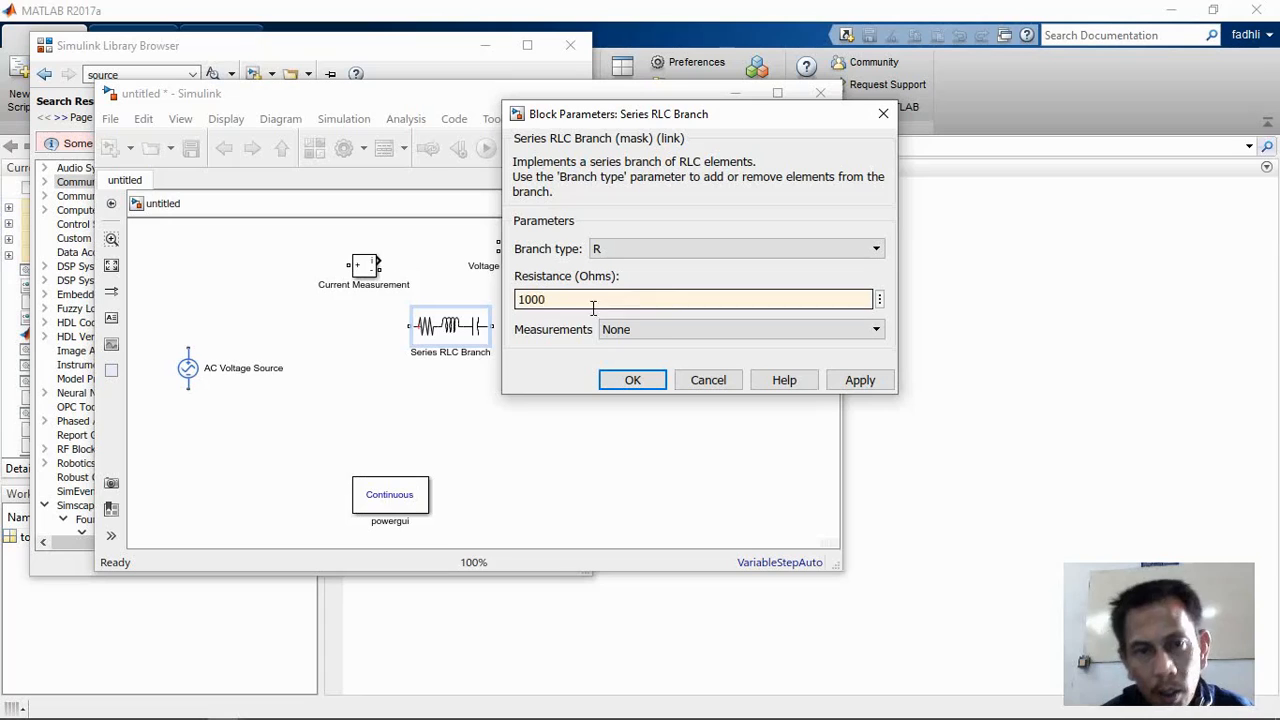
Step: Set the resistor branch's measurements to Branch voltage and current, and apply the block parameters
{"action": "left_click", "coordinate": [810, 338]}
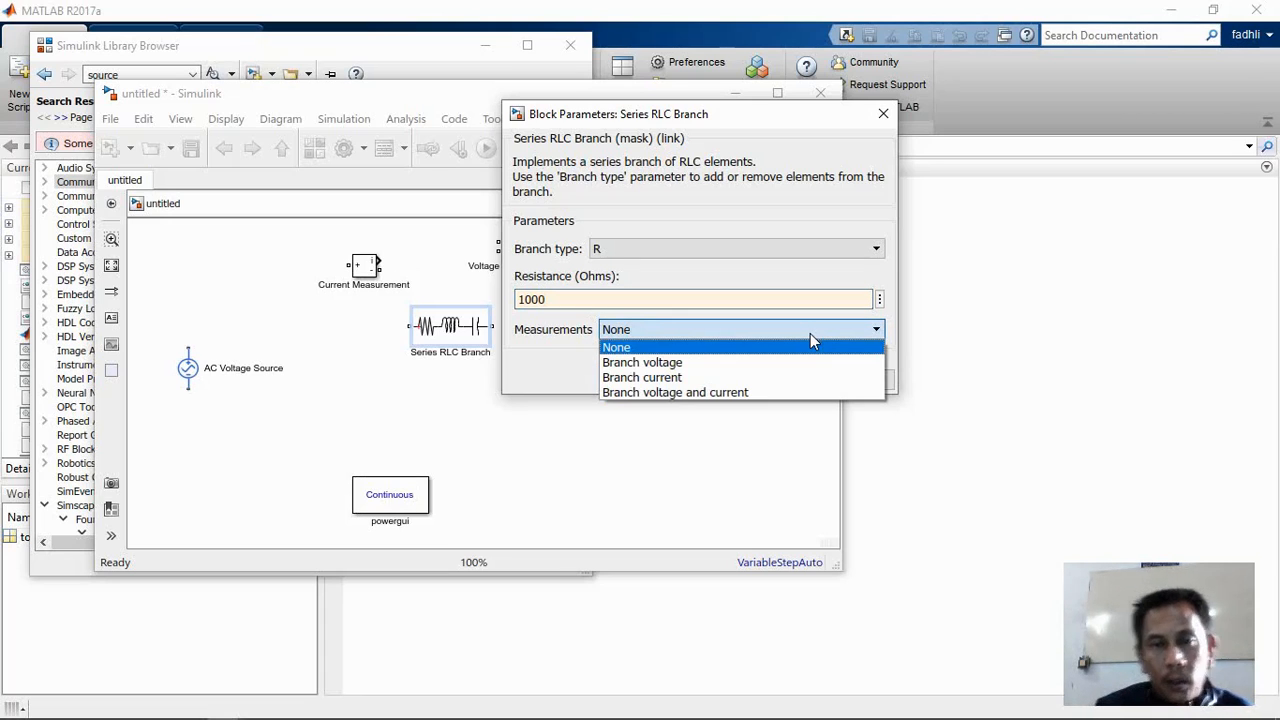
{"action": "left_click", "coordinate": [812, 393]}
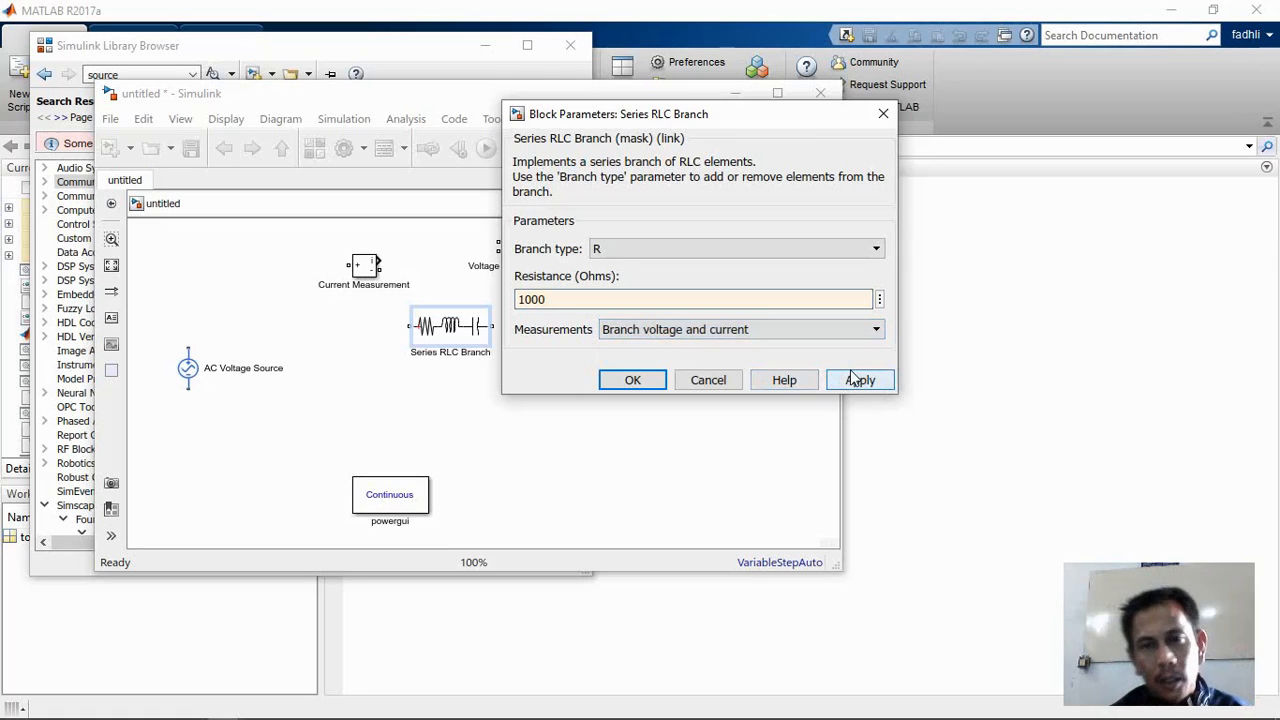
{"action": "left_click", "coordinate": [855, 382]}
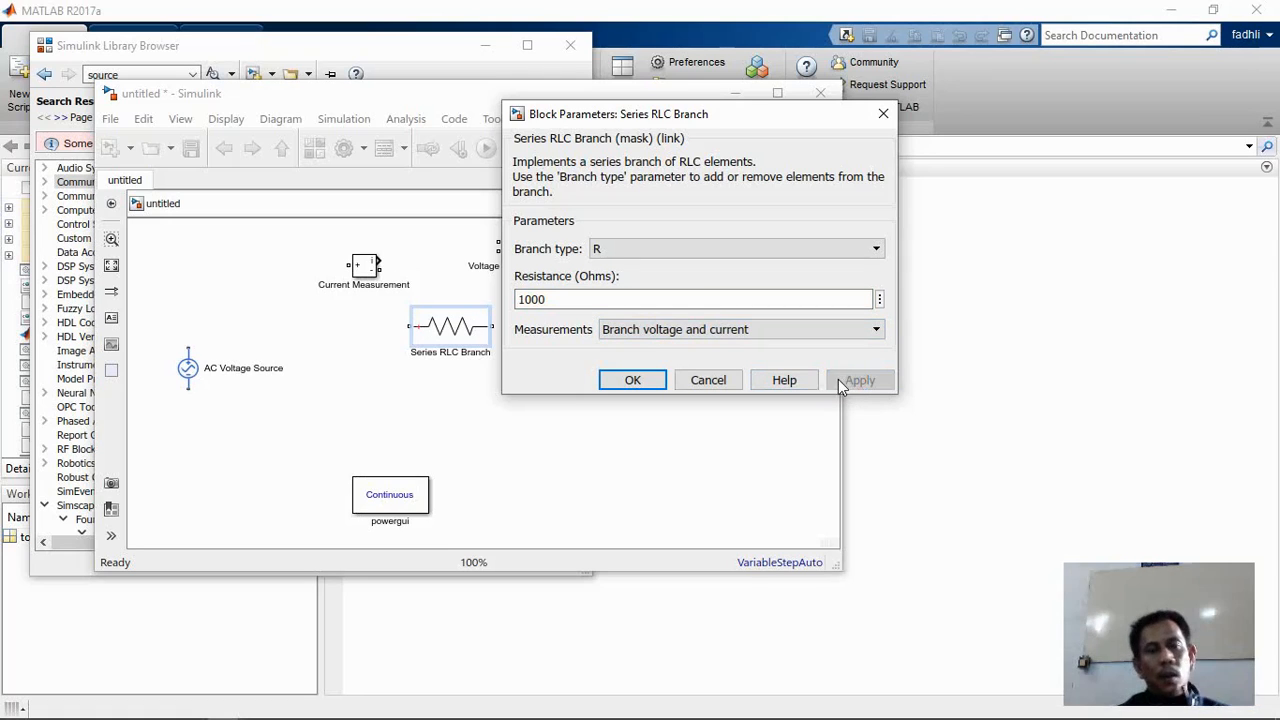
{"action": "left_click", "coordinate": [630, 383]}
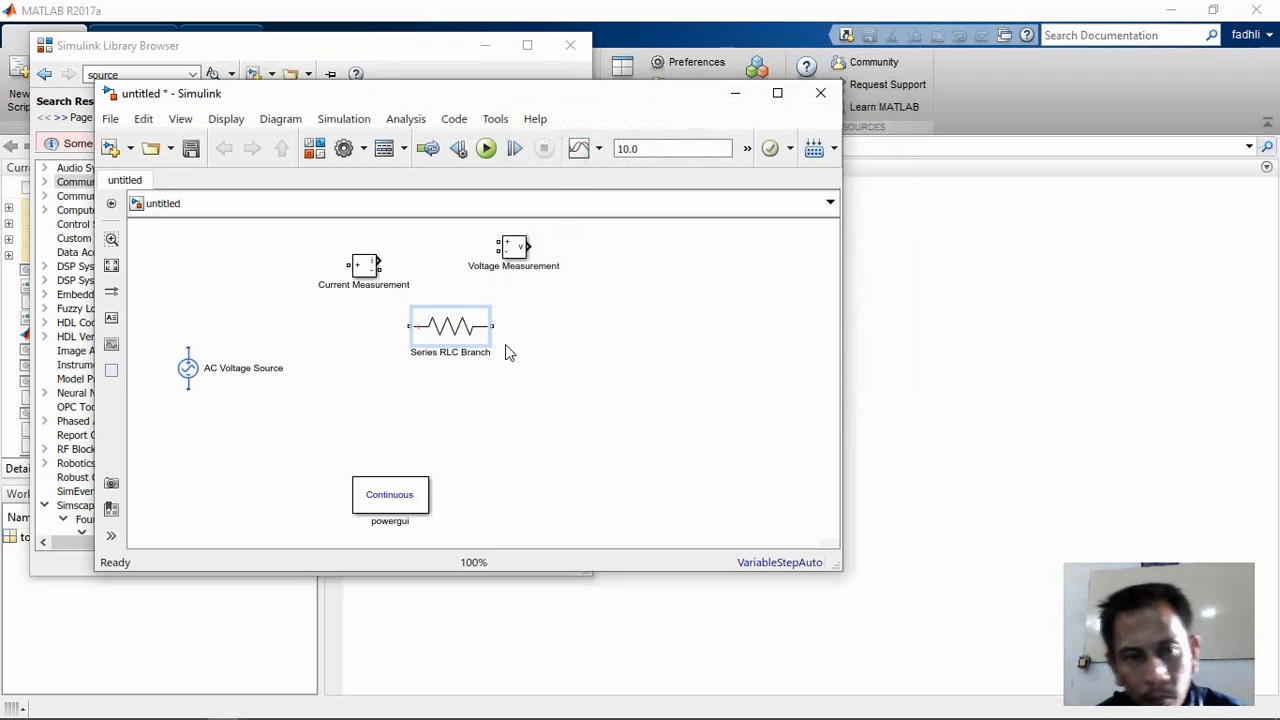
Step: Move the resistor branch below Current Measurement and paste two copies of it to its right, the first aligned with the original
{"action": "left_click_drag", "start_coordinate": [462, 350], "coordinate": [378, 355]}
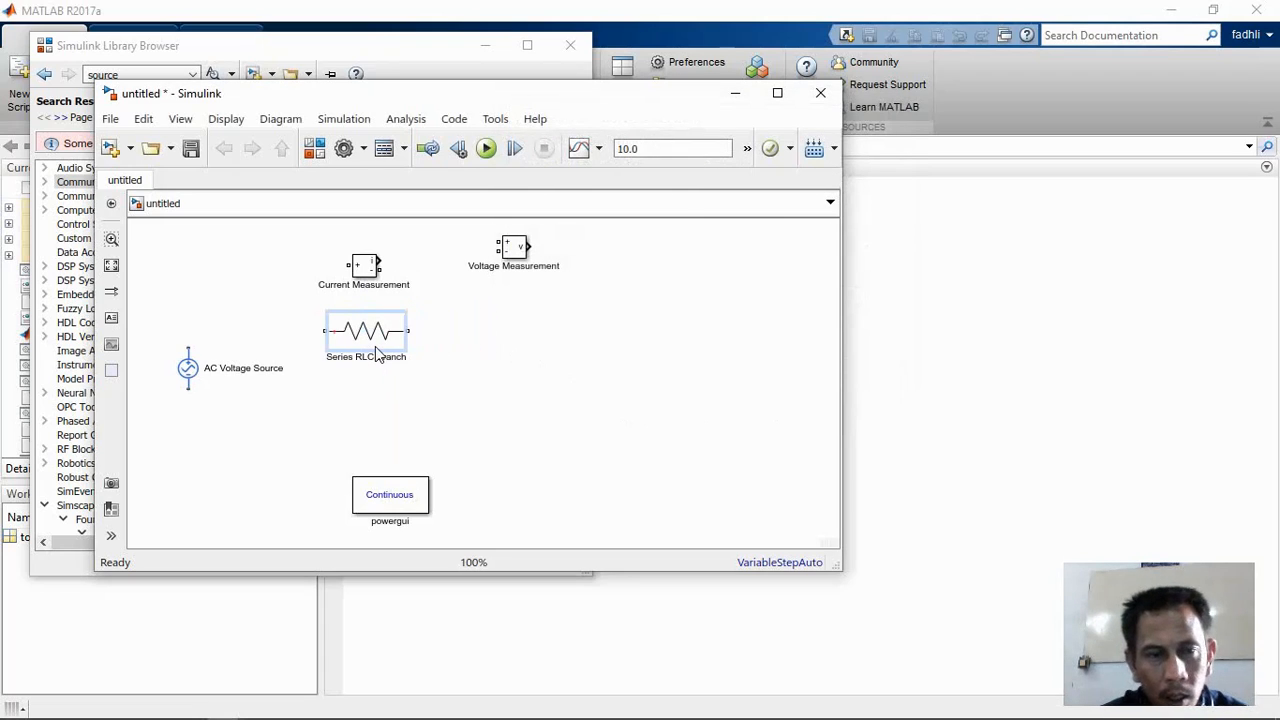
{"action": "right_click", "coordinate": [378, 355]}
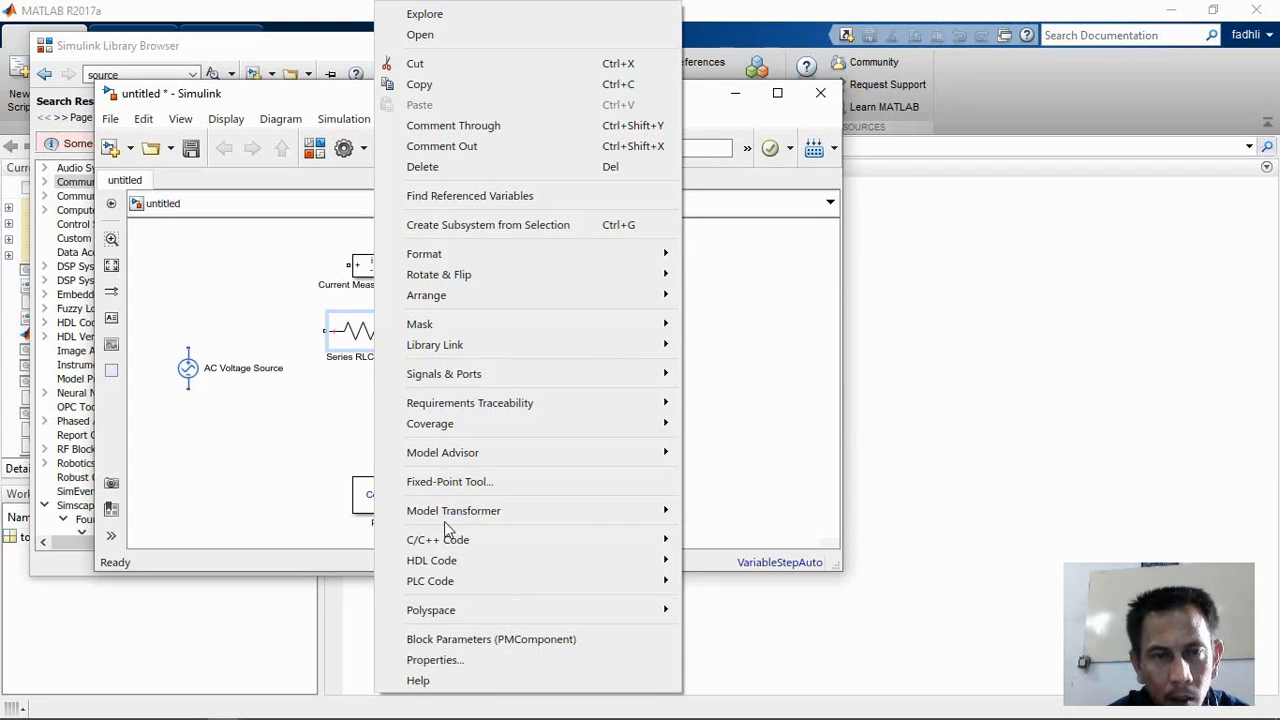
{"action": "left_click", "coordinate": [422, 86]}
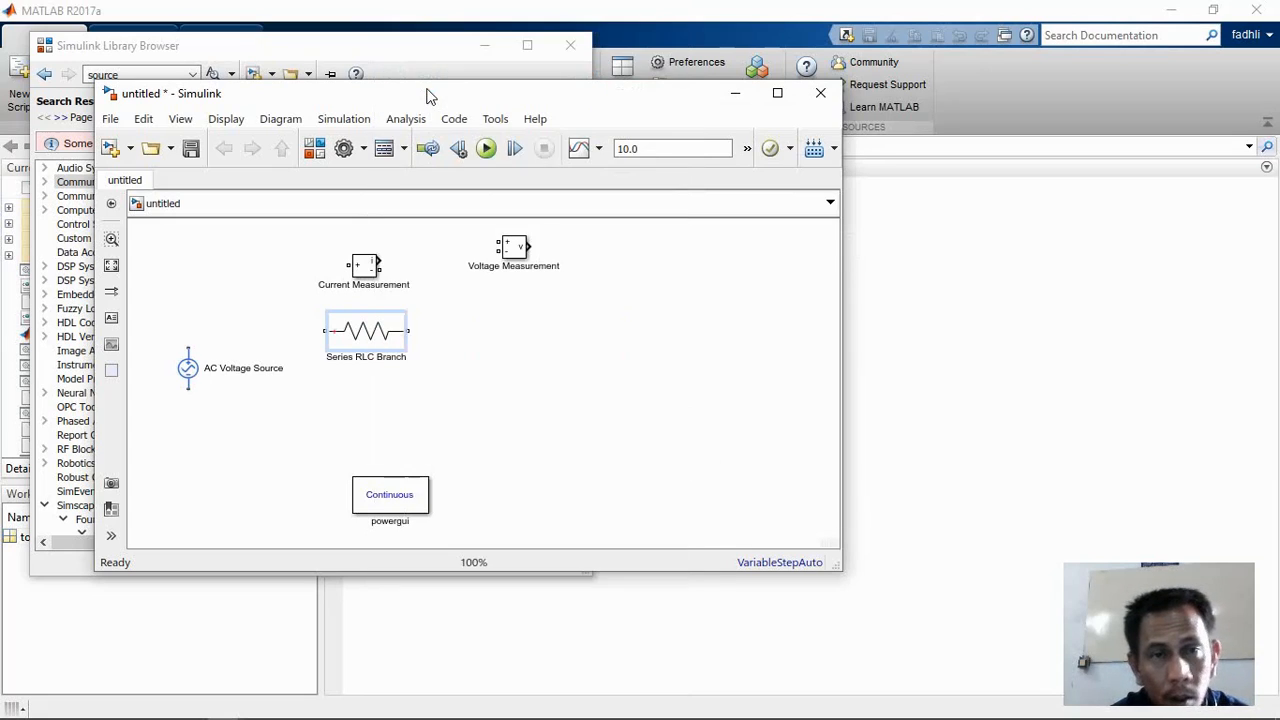
{"action": "right_click", "coordinate": [552, 341]}
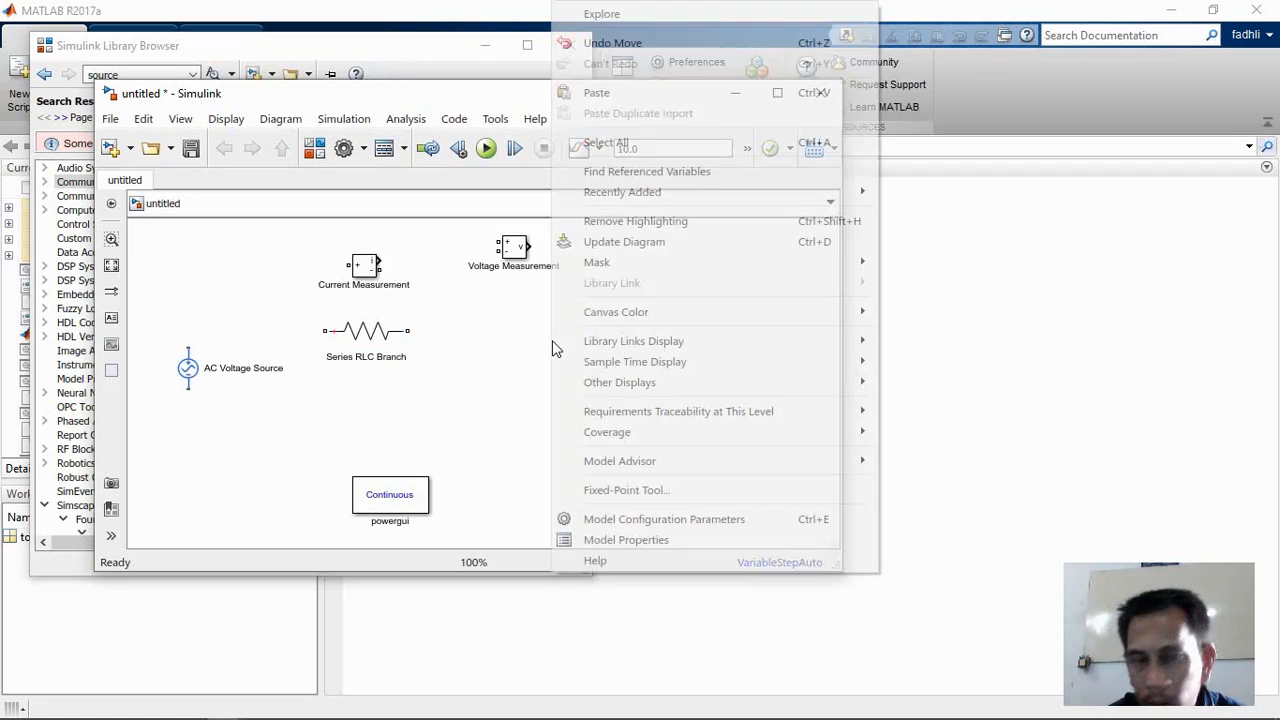
{"action": "left_click", "coordinate": [674, 95]}
{"action": "left_click_drag", "start_coordinate": [612, 390], "coordinate": [707, 325]}
{"action": "left_click", "coordinate": [620, 375]}
{"action": "left_click_drag", "start_coordinate": [620, 375], "coordinate": [537, 343]}
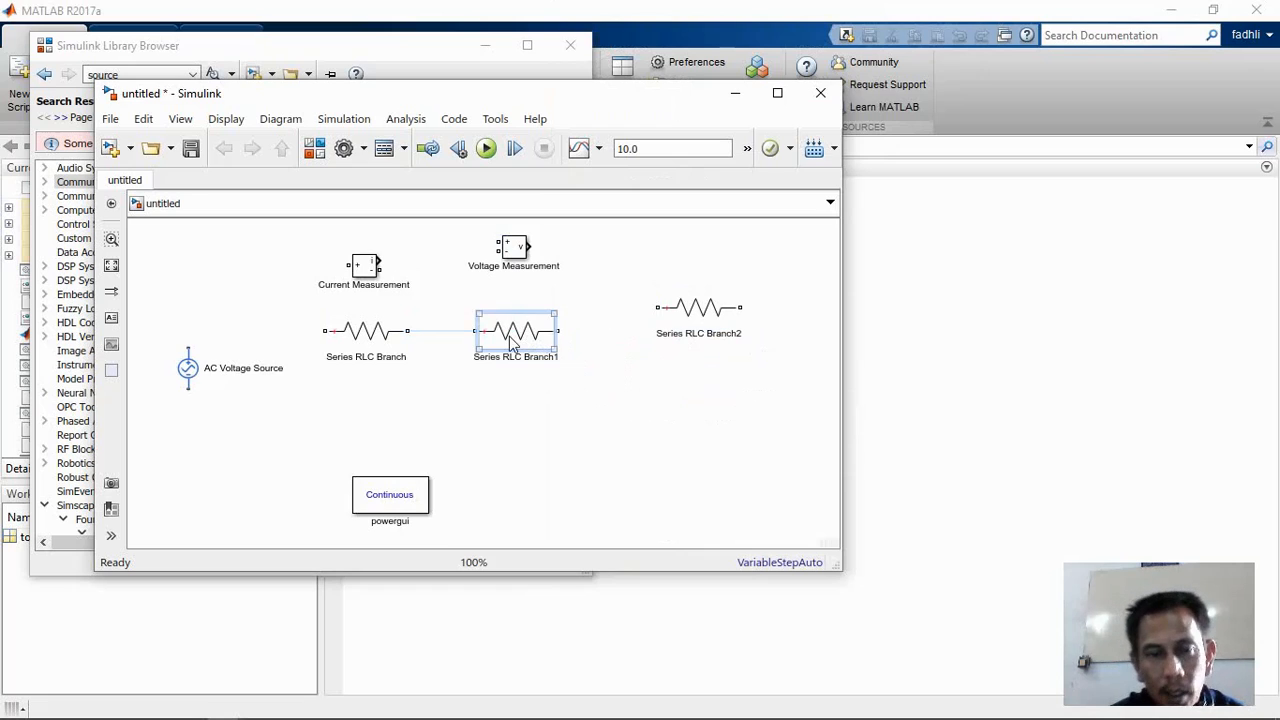
Step: Set Series RLC Branch1 to branch type L with an inductance of 100e-3 H, and apply the block parameters
{"action": "double_click", "coordinate": [512, 343]}
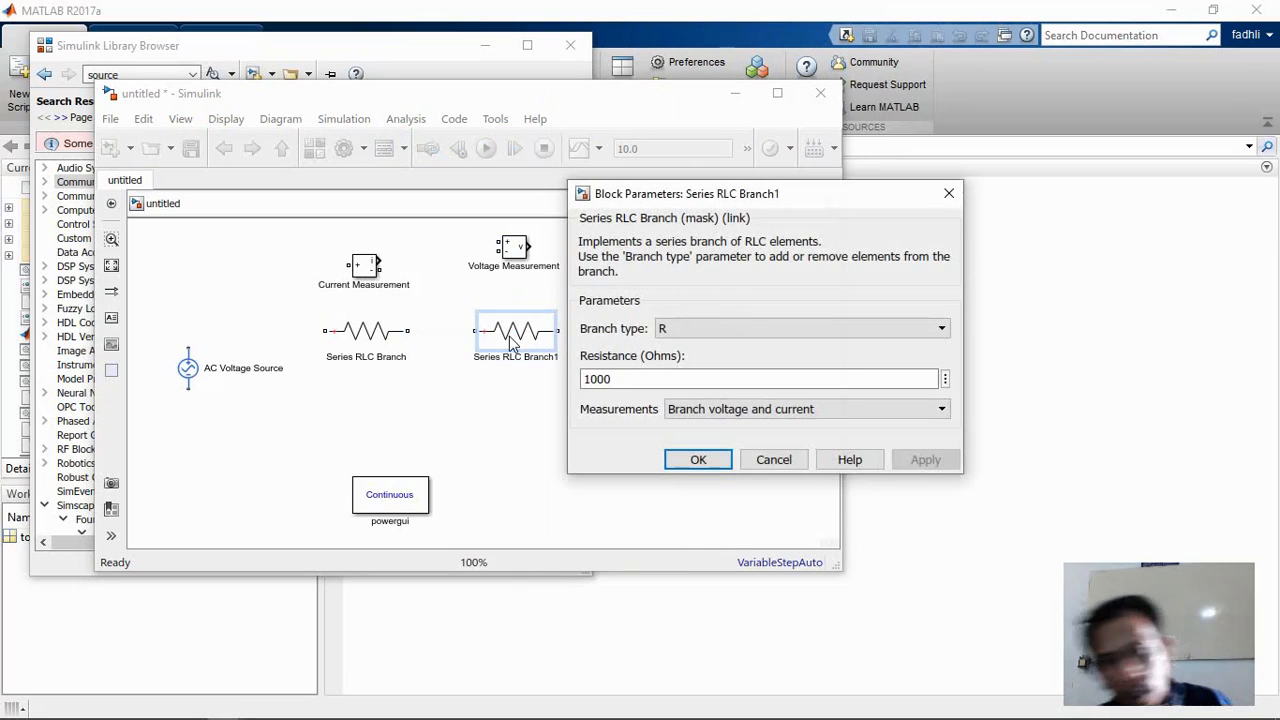
{"action": "left_click", "coordinate": [759, 333]}
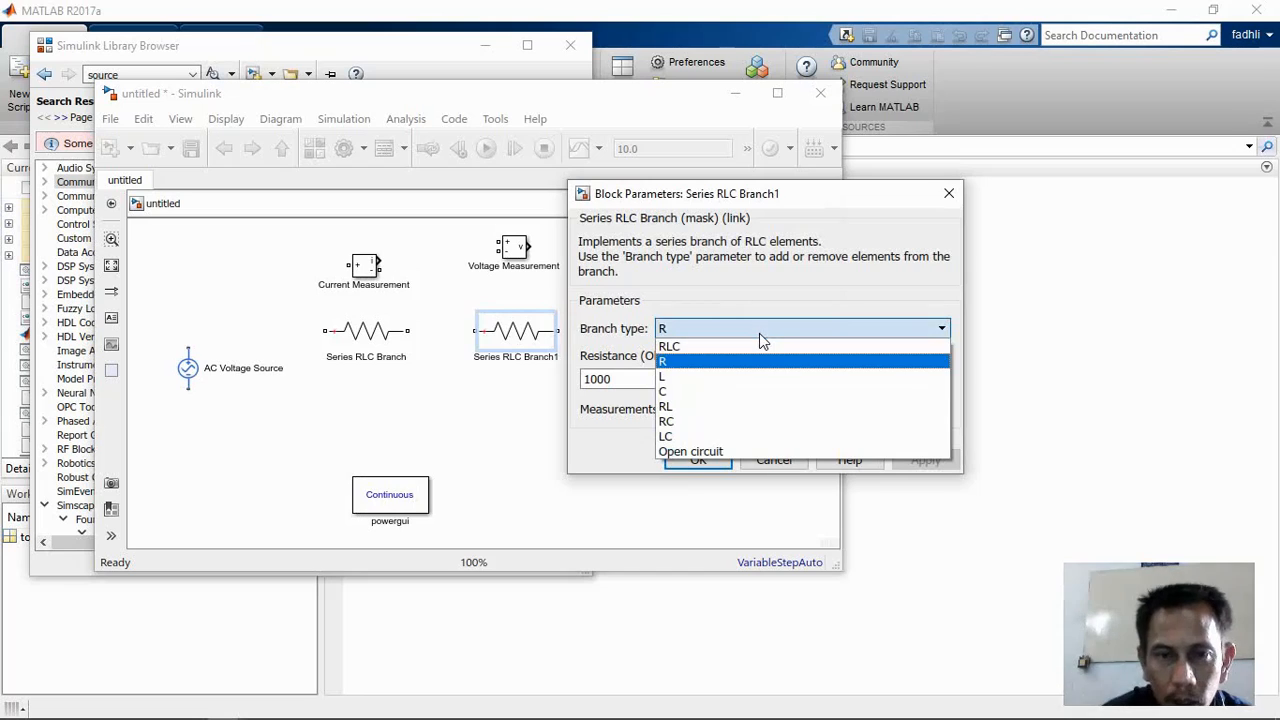
{"action": "left_click", "coordinate": [733, 378]}
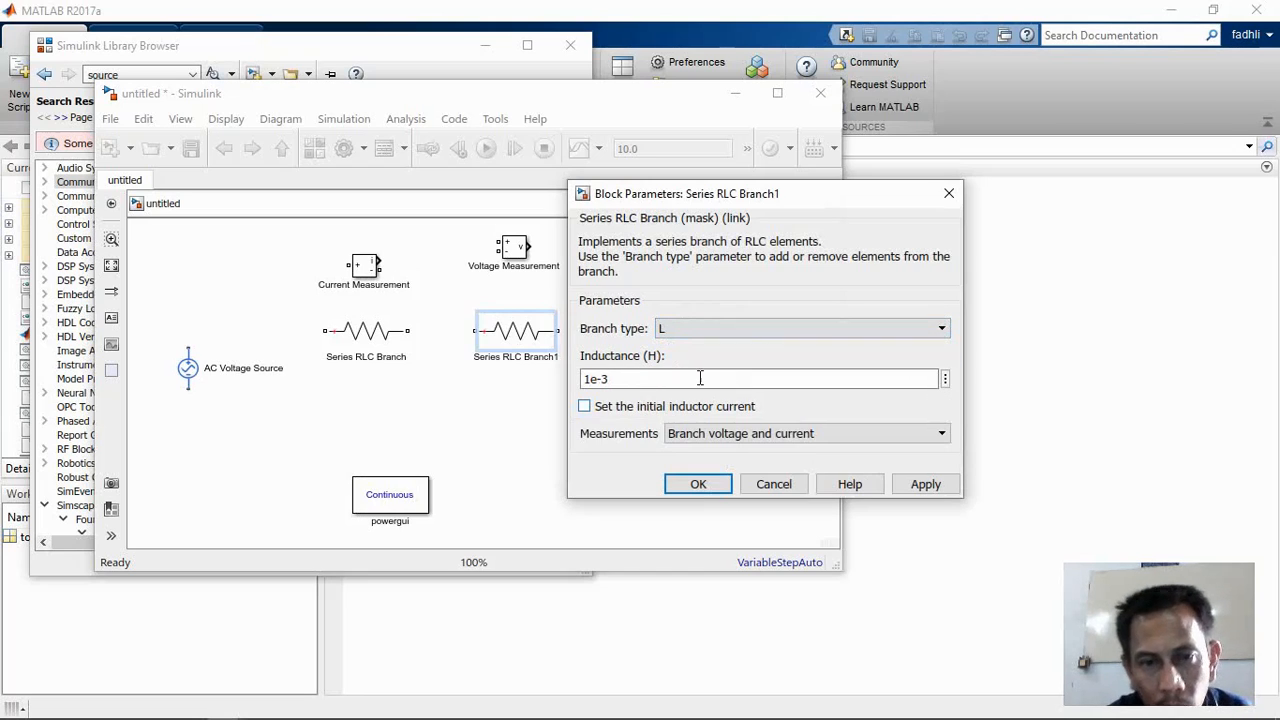
{"action": "triple_click", "coordinate": [682, 377]}
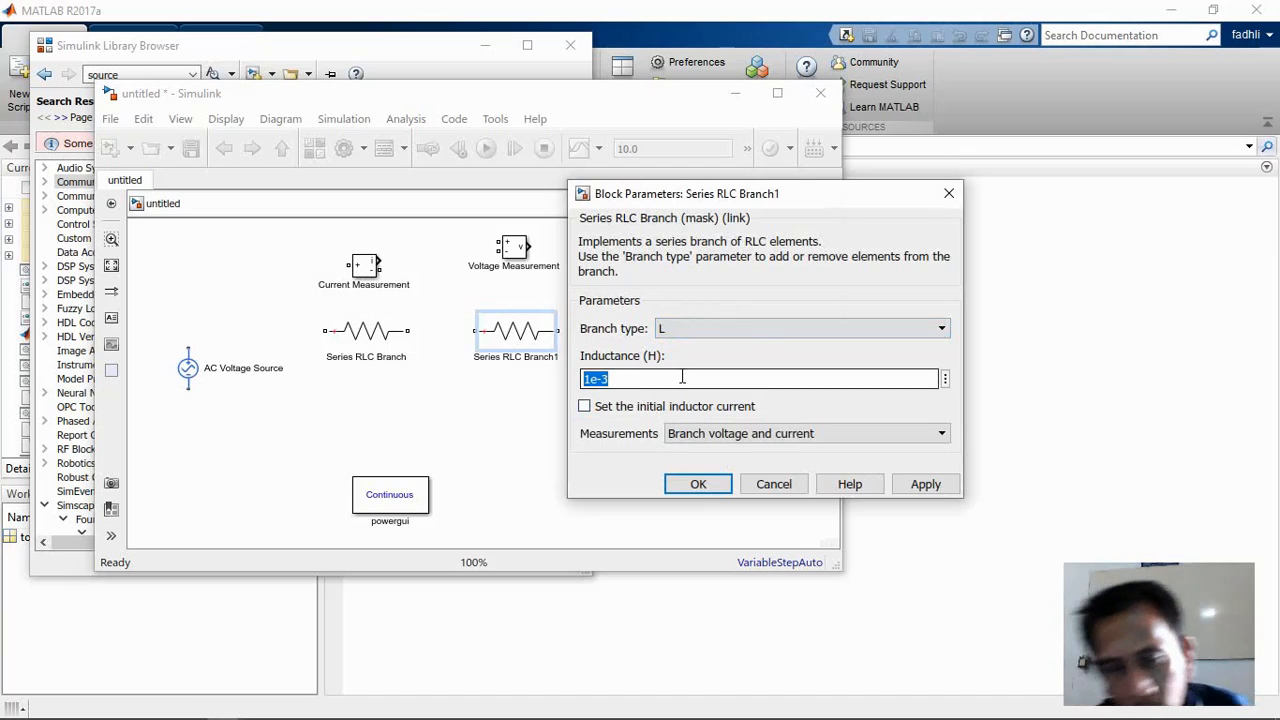
{"action": "left_click", "coordinate": [589, 379]}
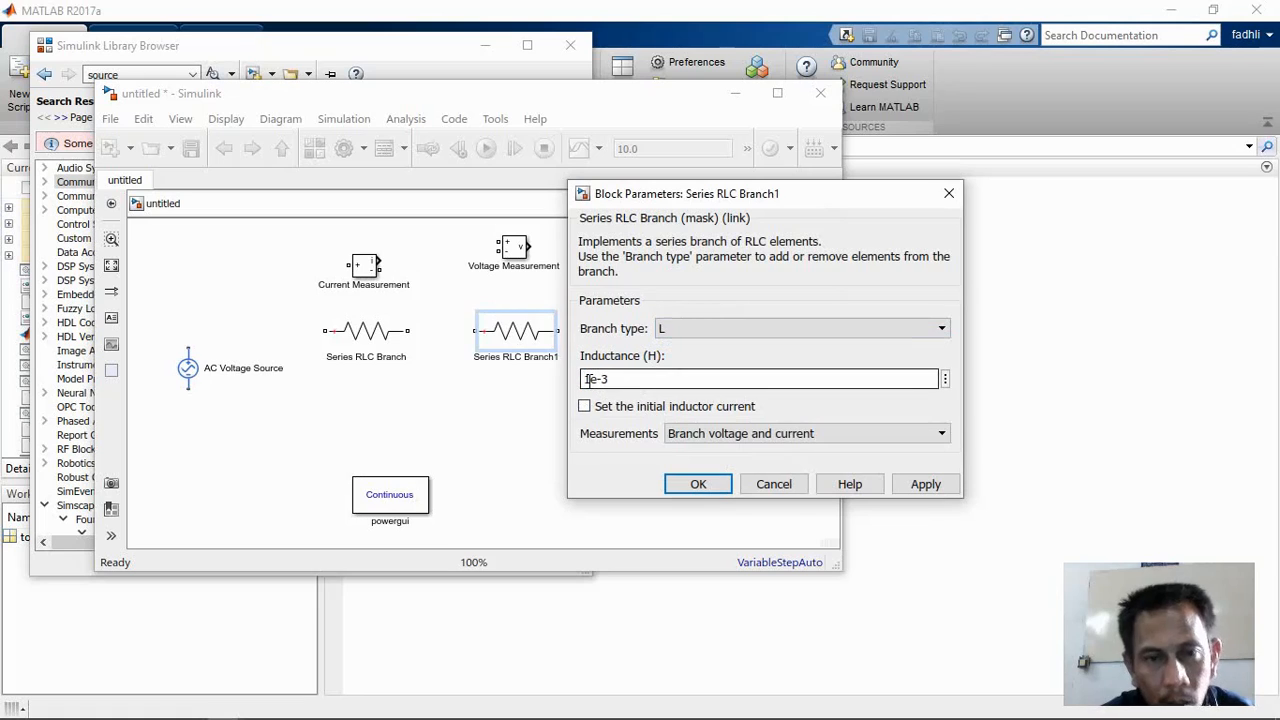
{"action": "type", "text": "00"}
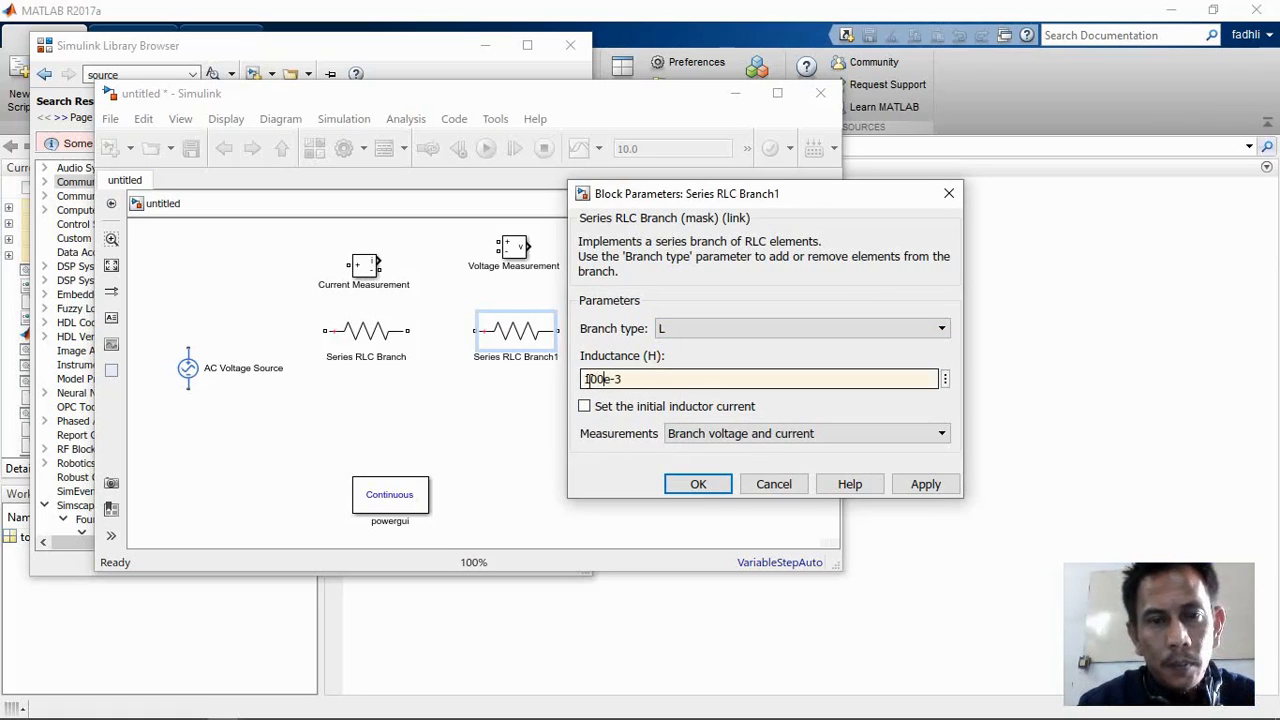
{"action": "left_click", "coordinate": [912, 485]}
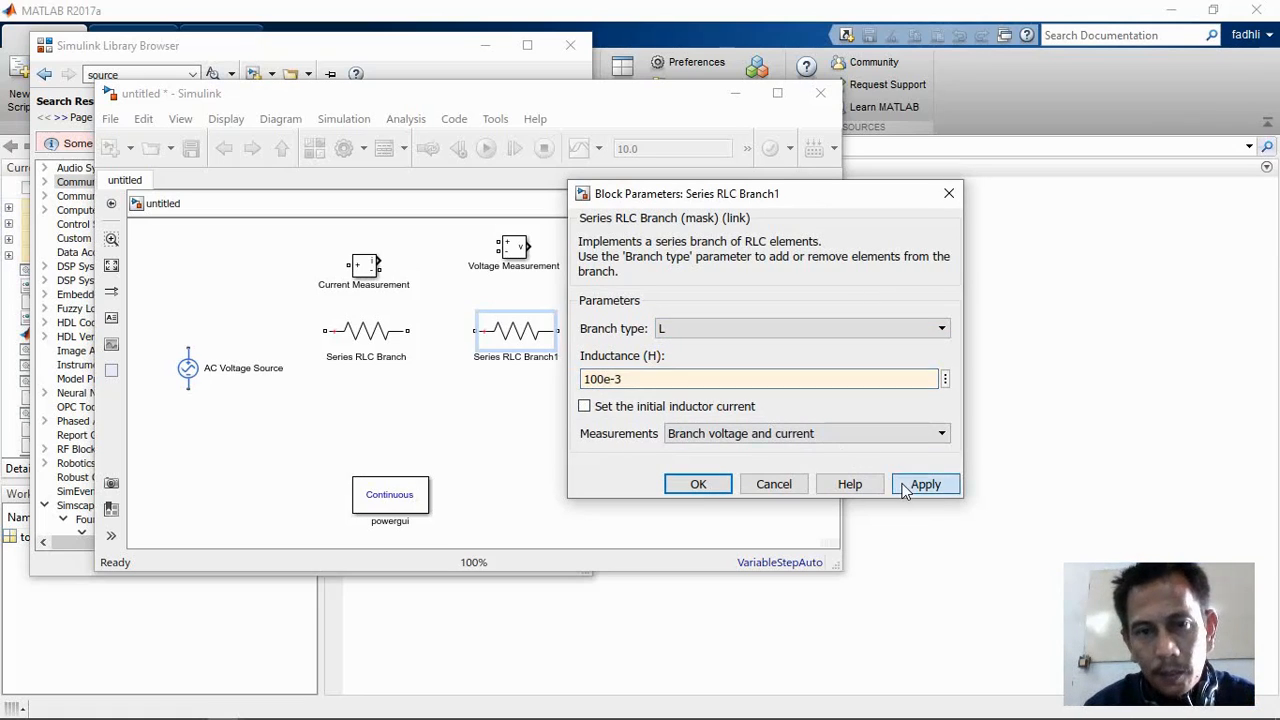
{"action": "left_click", "coordinate": [700, 485]}
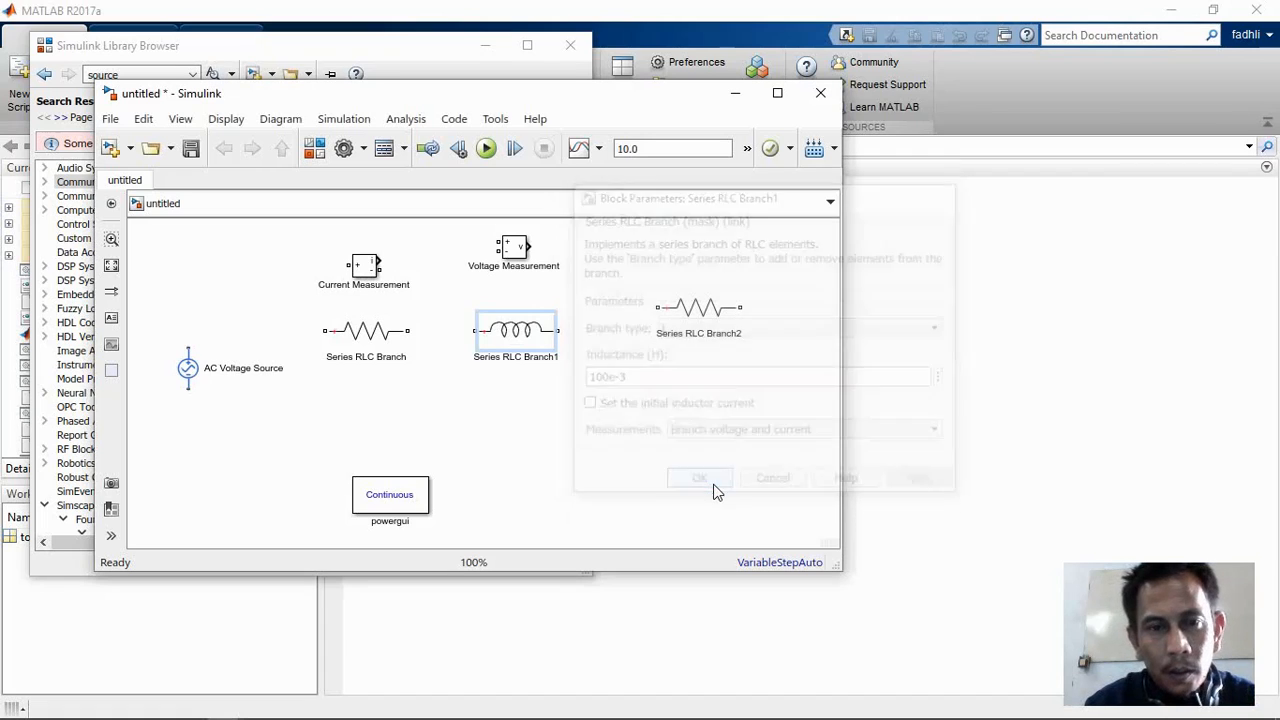
Step: Align Series RLC Branch2 with the other branches and set it to branch type C with a capacitance of 10e-6 F
{"action": "left_click_drag", "start_coordinate": [709, 307], "coordinate": [705, 330]}
{"action": "double_click", "coordinate": [705, 330]}
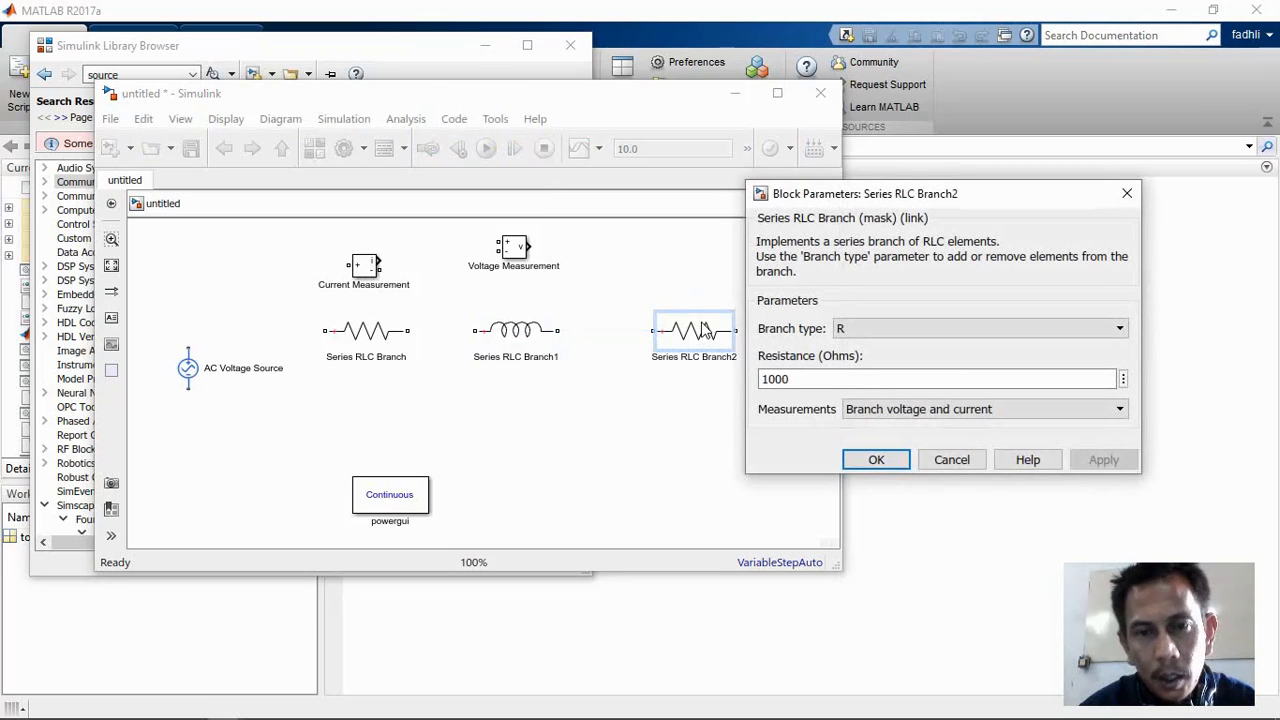
{"action": "left_click", "coordinate": [965, 330]}
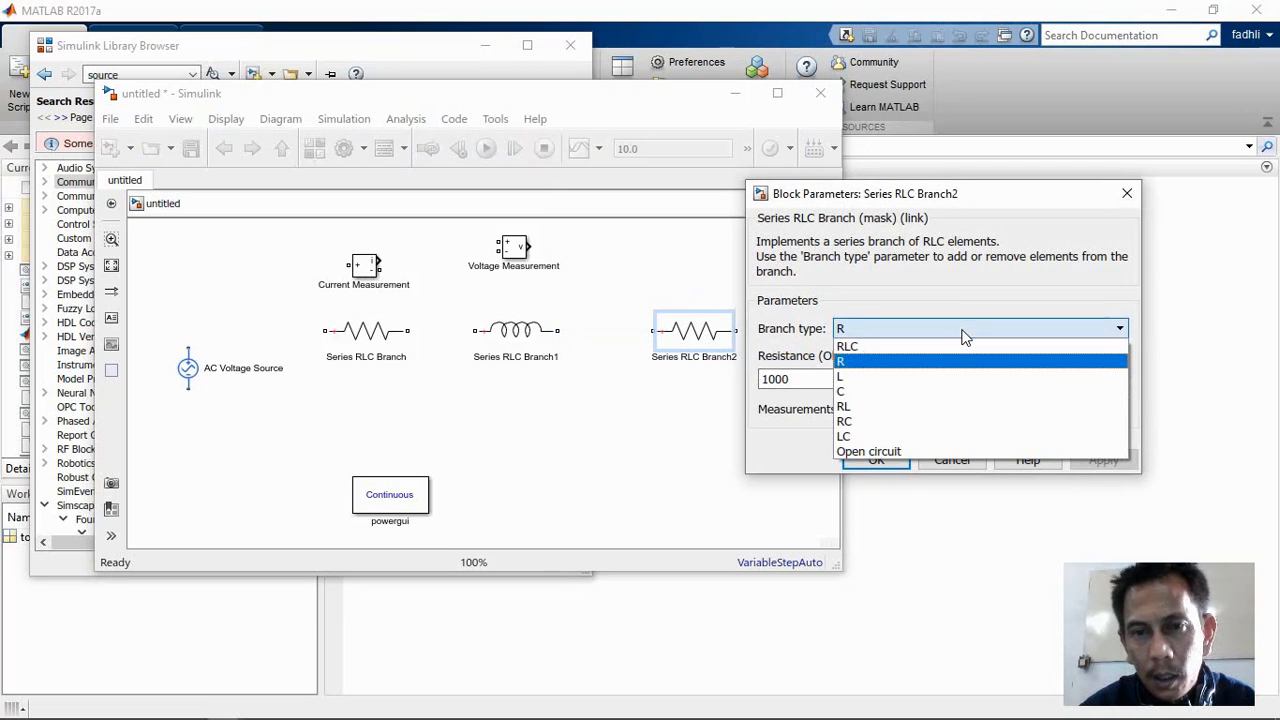
{"action": "left_click", "coordinate": [908, 392]}
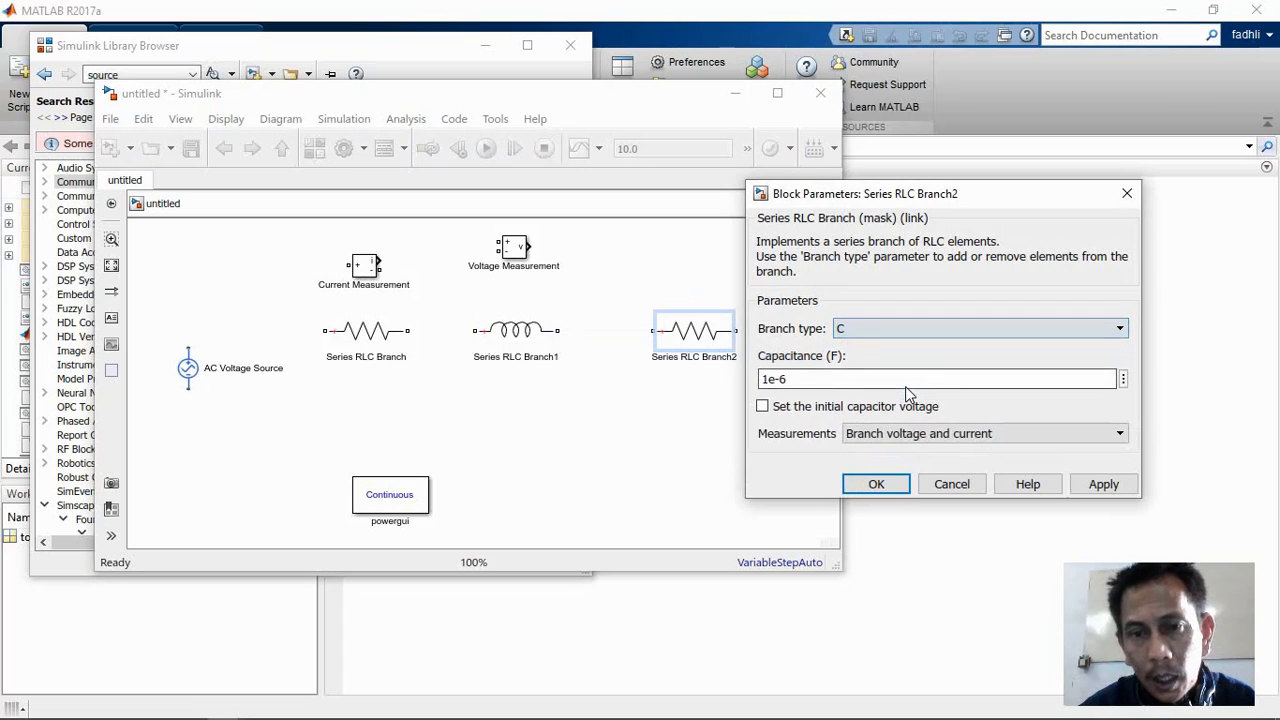
{"action": "double_click", "coordinate": [767, 381]}
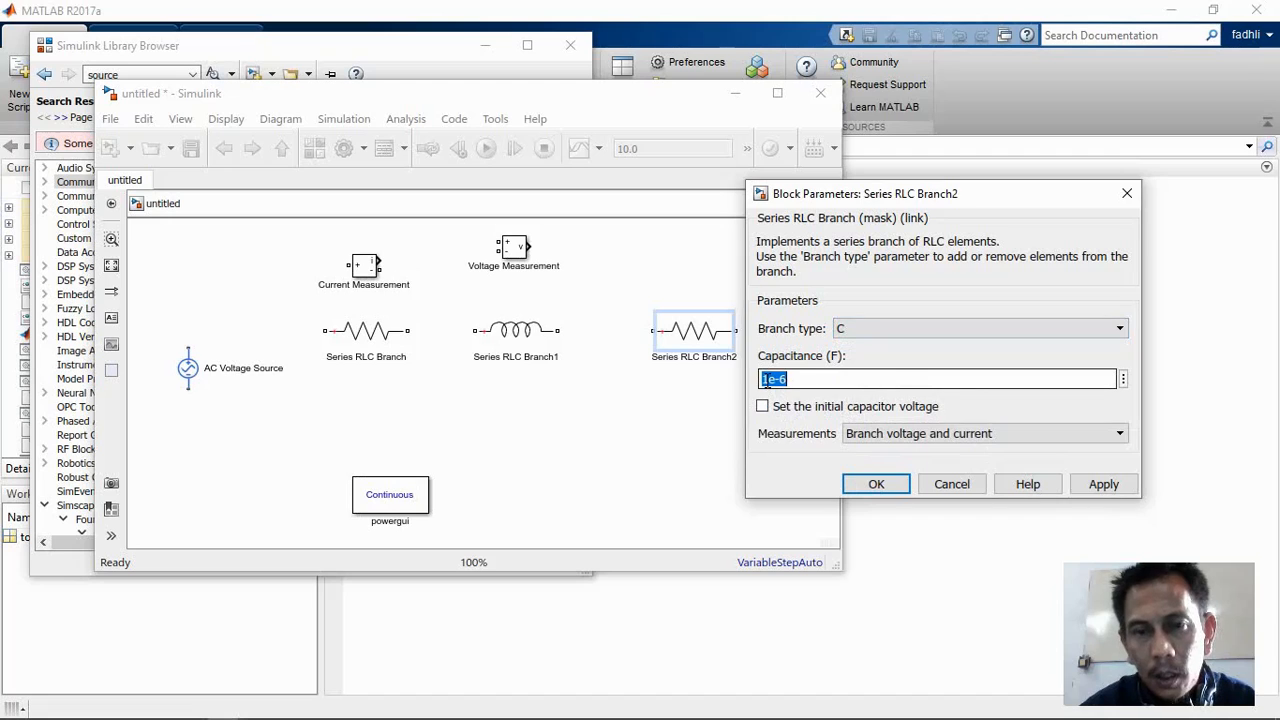
{"action": "left_click", "coordinate": [766, 380]}
{"action": "type", "text": "0"}
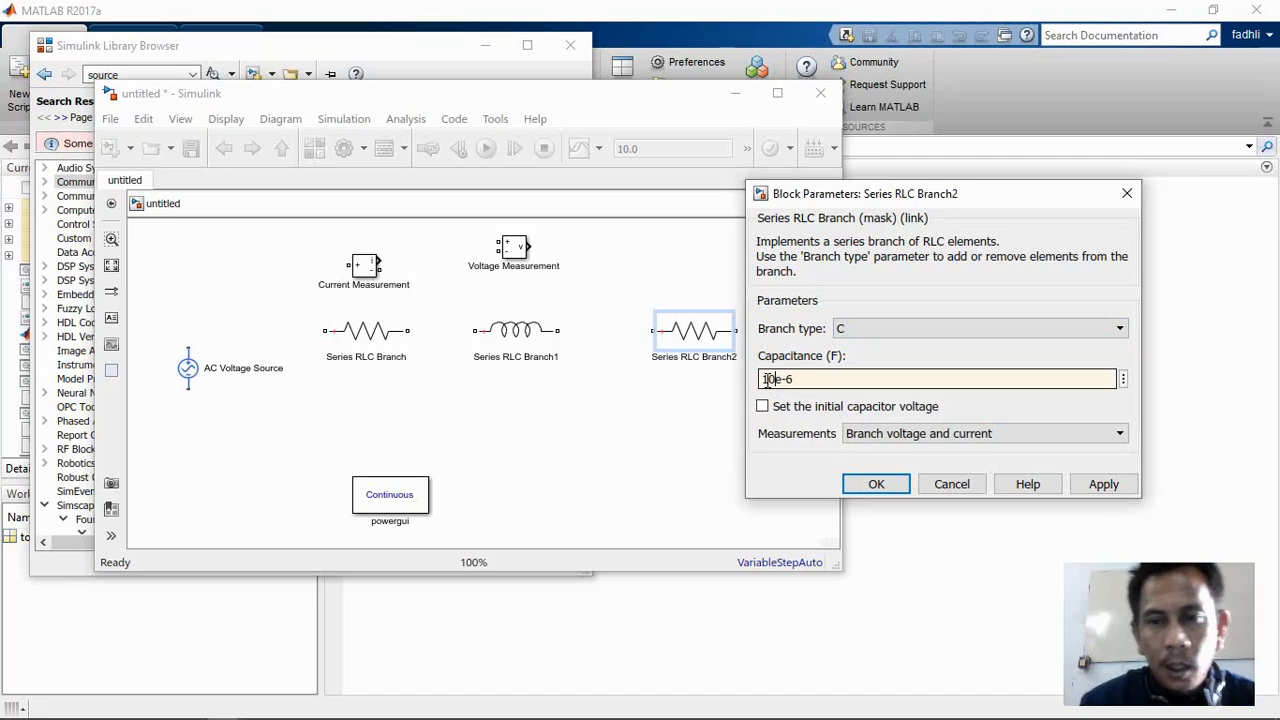
{"action": "left_click", "coordinate": [1088, 436]}
{"action": "left_click", "coordinate": [1086, 432]}
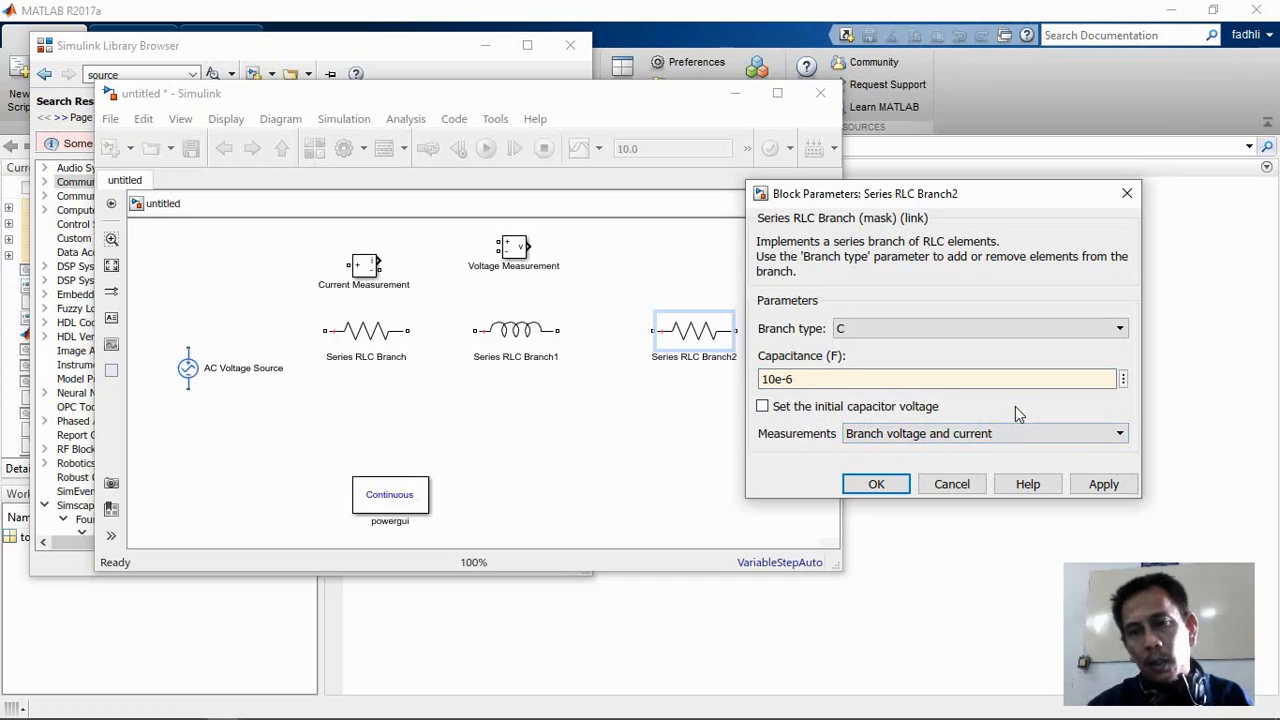
{"action": "left_click", "coordinate": [1104, 484]}
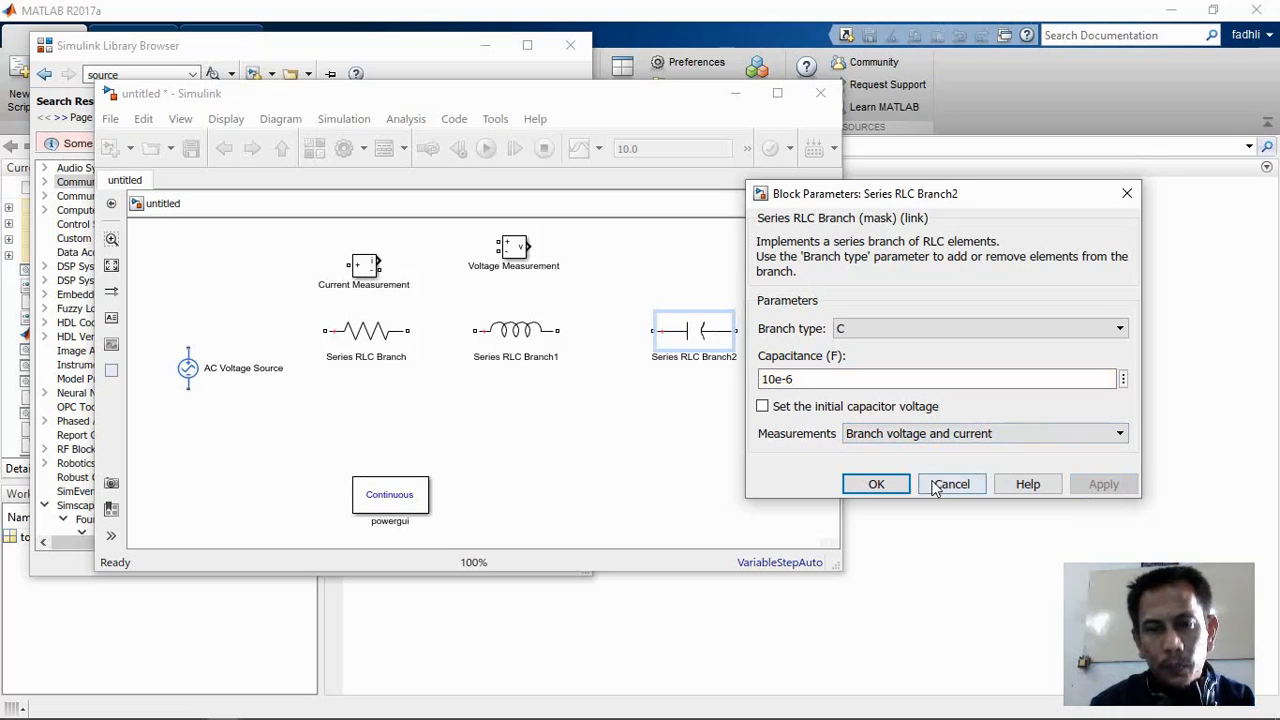
{"action": "left_click", "coordinate": [889, 484]}
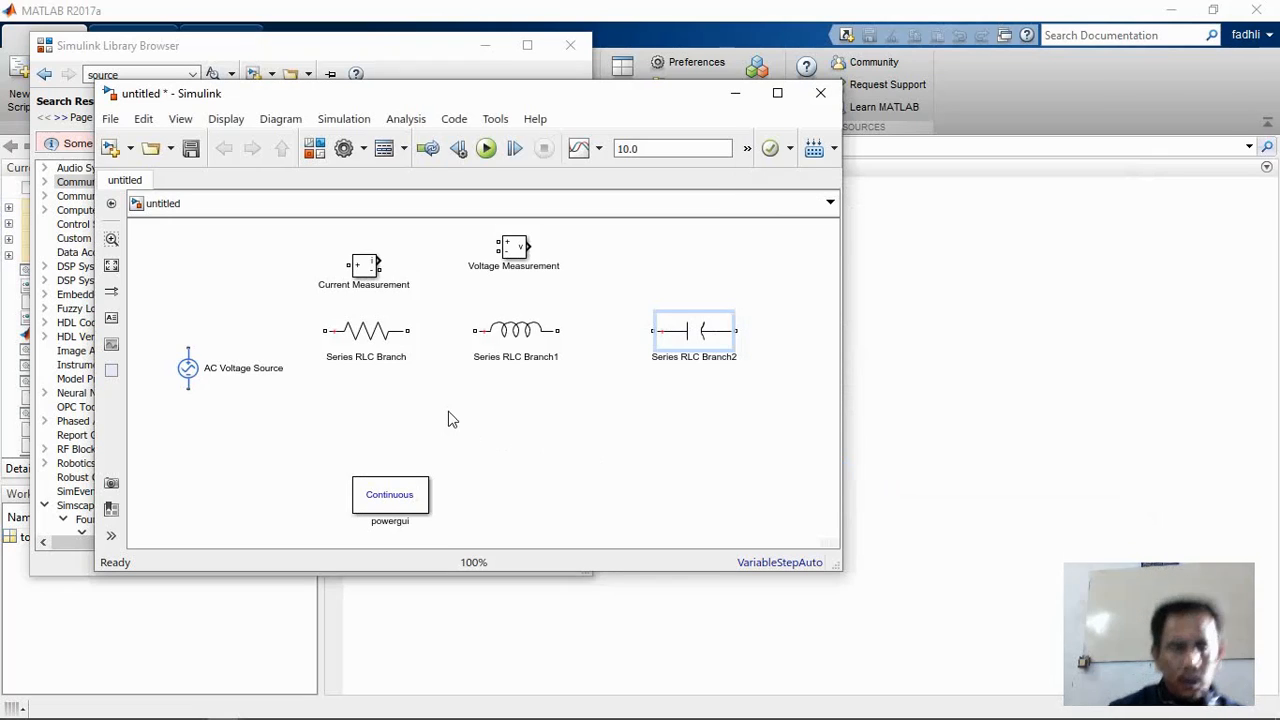
Step: Move the AC Voltage Source slightly lower, and try wiring its upper terminal to the resistor branch, undoing the wiring
{"action": "mouse_move", "coordinate": [192, 356]}
{"action": "left_mouse_down"}
{"action": "mouse_move", "coordinate": [180, 386]}
{"action": "mouse_move", "coordinate": [328, 327]}
{"action": "left_mouse_up"}
{"action": "left_click", "coordinate": [327, 330]}
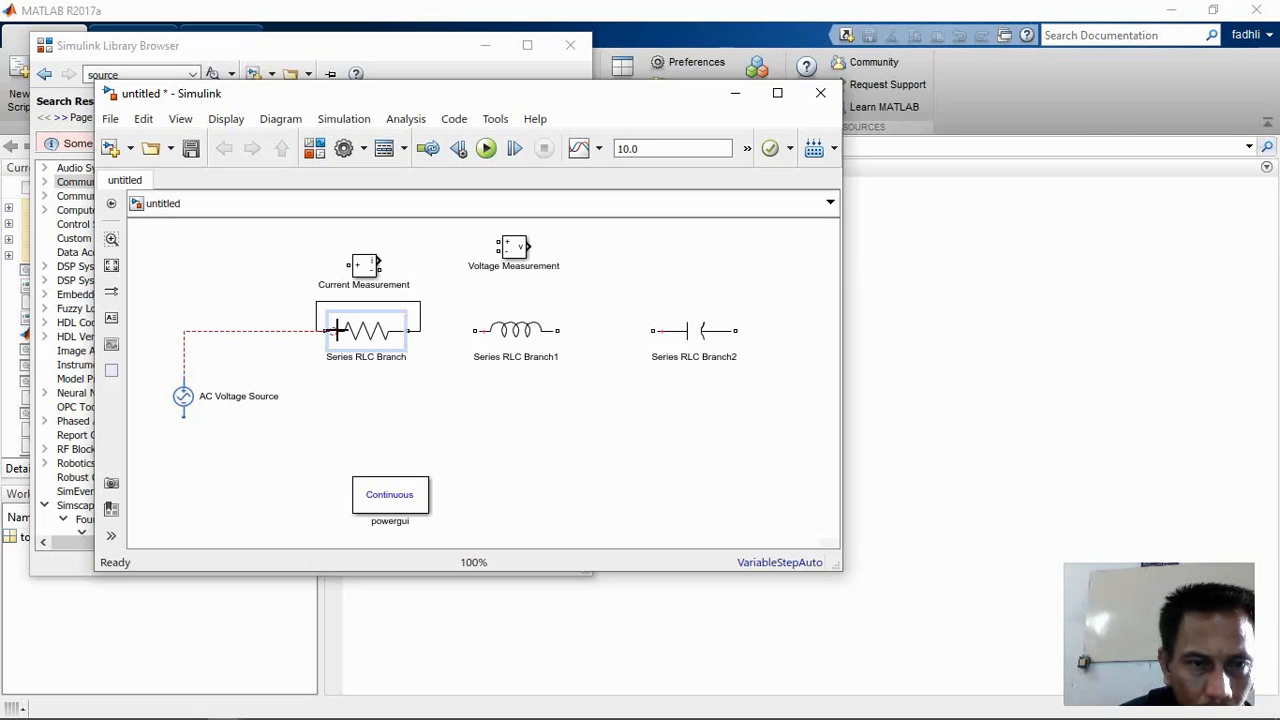
{"action": "key", "text": "ctrl+z"}
{"action": "key", "text": "ctrl+z"}
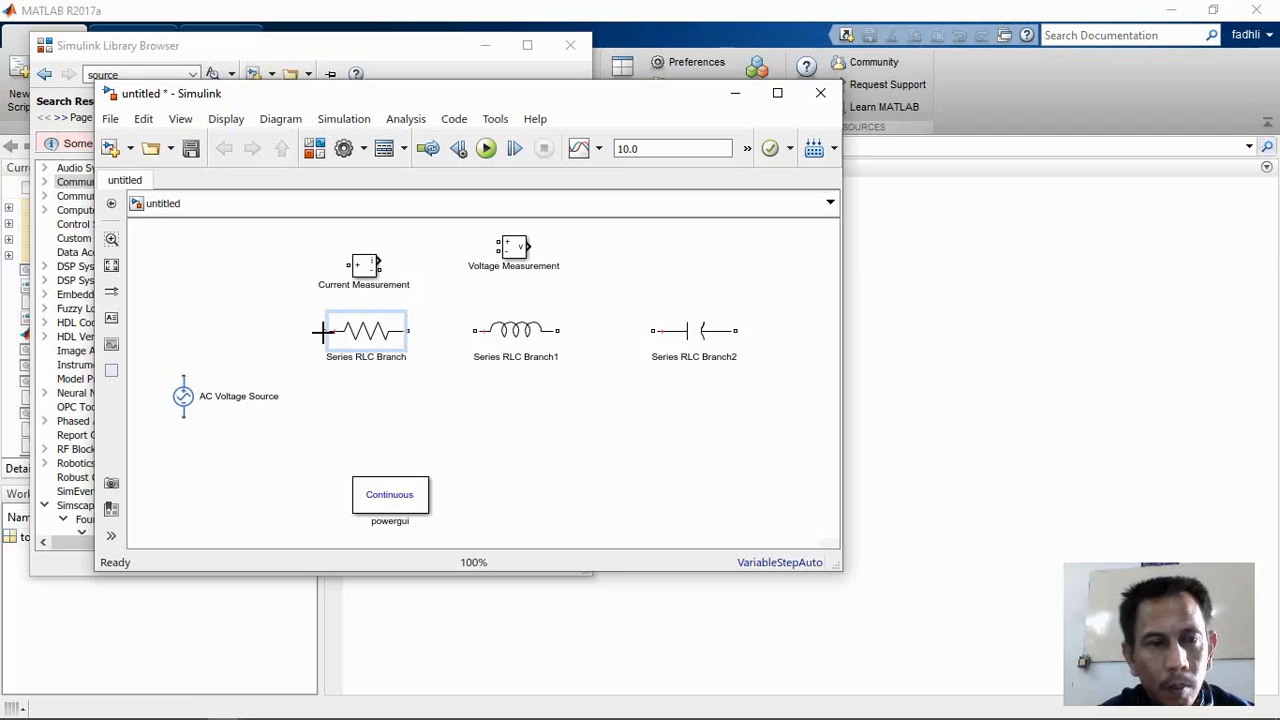
Step: Draw a line from the resistor's free input to the AC Voltage Source, and wire the resistor, inductor and capacitor branches in series
{"action": "left_click_drag", "start_coordinate": [324, 330], "coordinate": [181, 375]}
{"action": "left_click", "coordinate": [400, 332]}
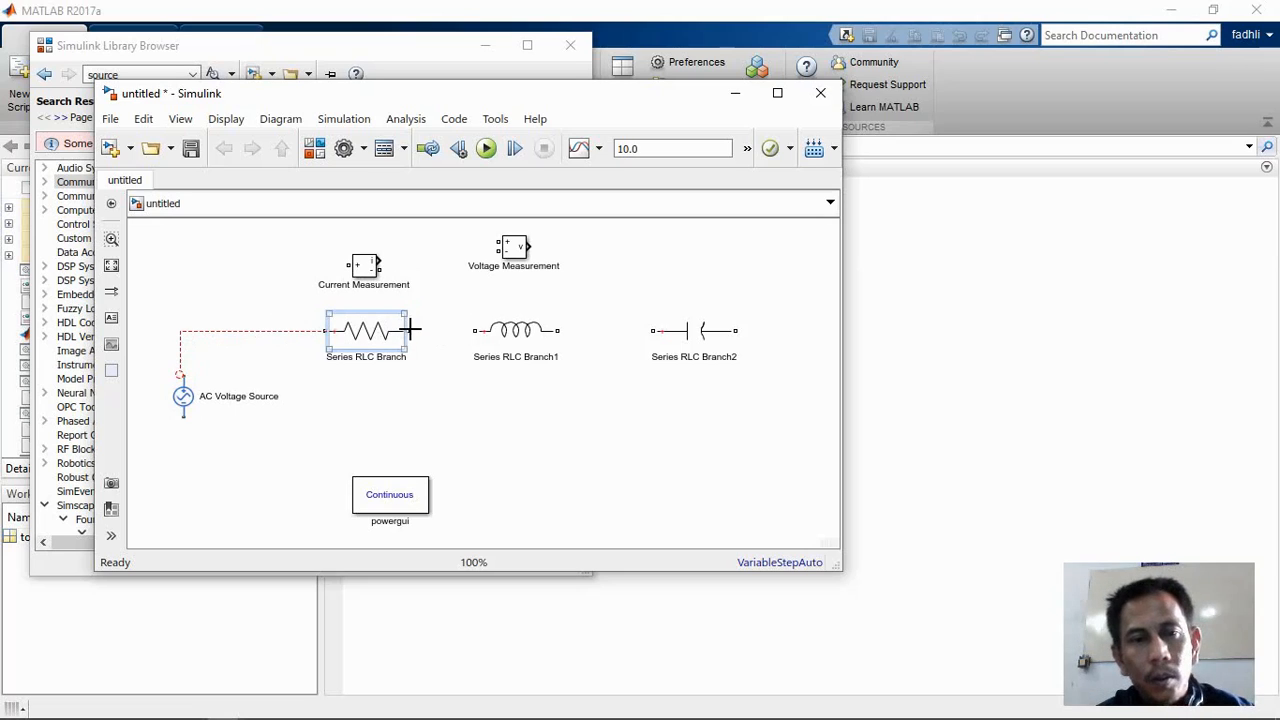
{"action": "left_click_drag", "start_coordinate": [407, 330], "coordinate": [659, 330]}
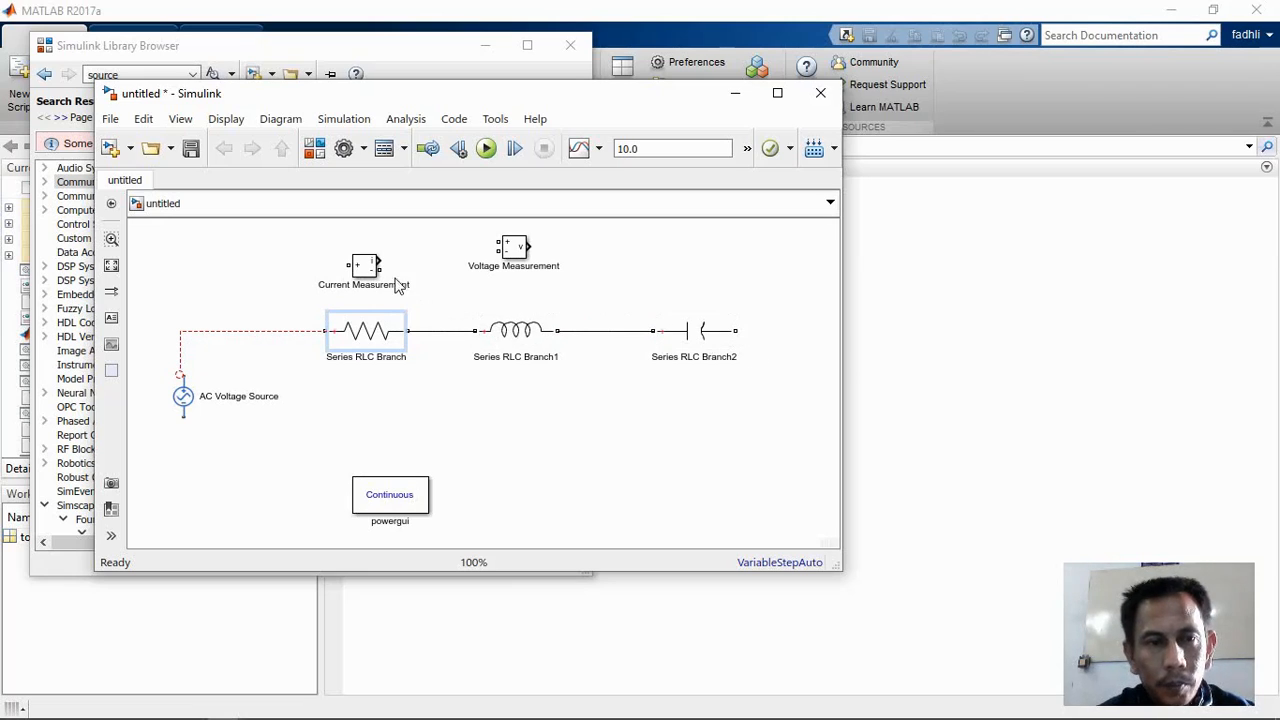
Step: Delete the dashed line between source and resistor, and place Current Measurement there with its positive terminal wired toward the AC Voltage Source
{"action": "left_click", "coordinate": [250, 336]}
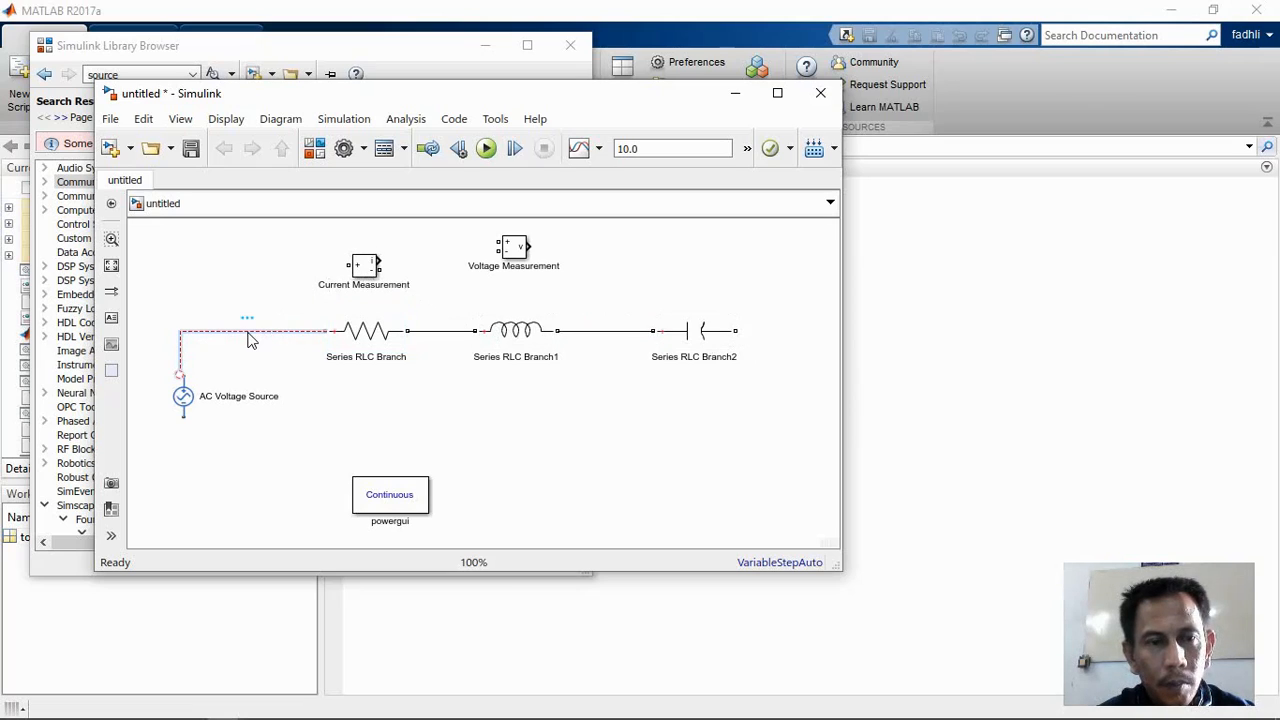
{"action": "key", "text": "Delete"}
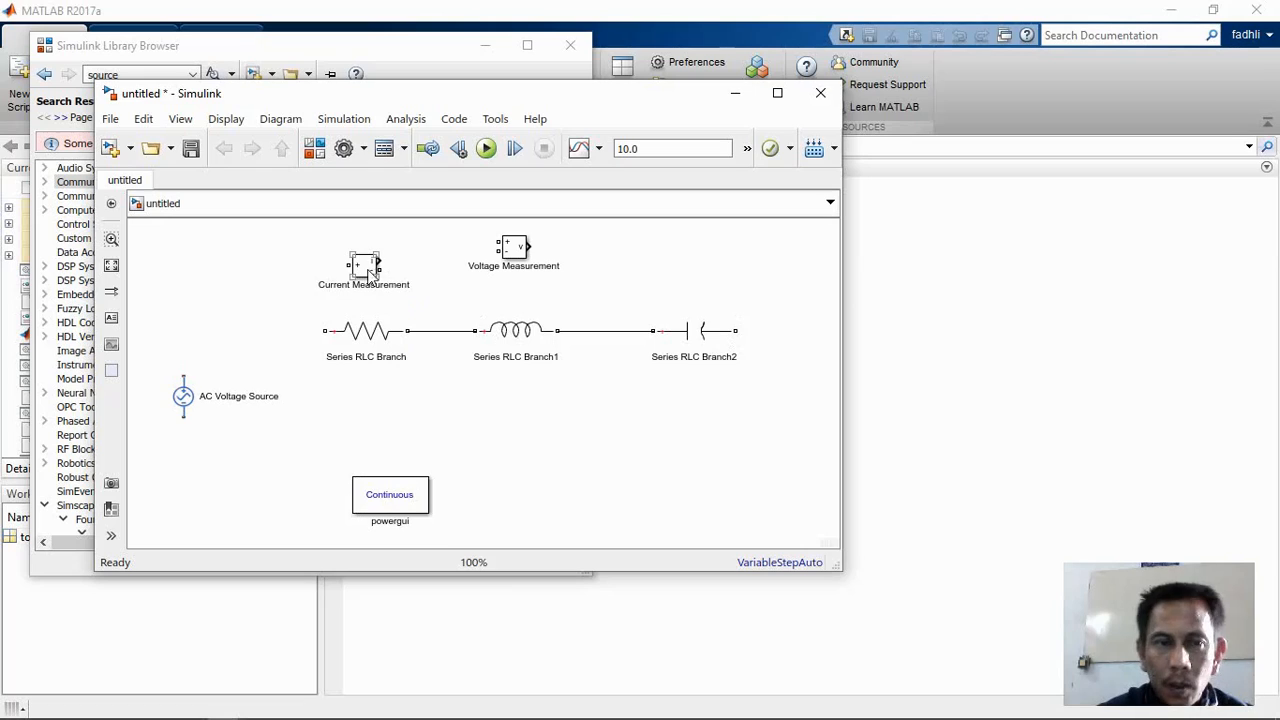
{"action": "mouse_move", "coordinate": [370, 272]}
{"action": "left_mouse_down"}
{"action": "mouse_move", "coordinate": [254, 300]}
{"action": "mouse_move", "coordinate": [252, 328]}
{"action": "mouse_move", "coordinate": [184, 332]}
{"action": "mouse_move", "coordinate": [183, 381]}
{"action": "left_mouse_up"}
Step: Set the AC Voltage Source's frequency to 50 Hz and its peak amplitude to 220 V, and apply the block parameters
{"action": "left_click", "coordinate": [186, 404]}
{"action": "double_click", "coordinate": [186, 410]}
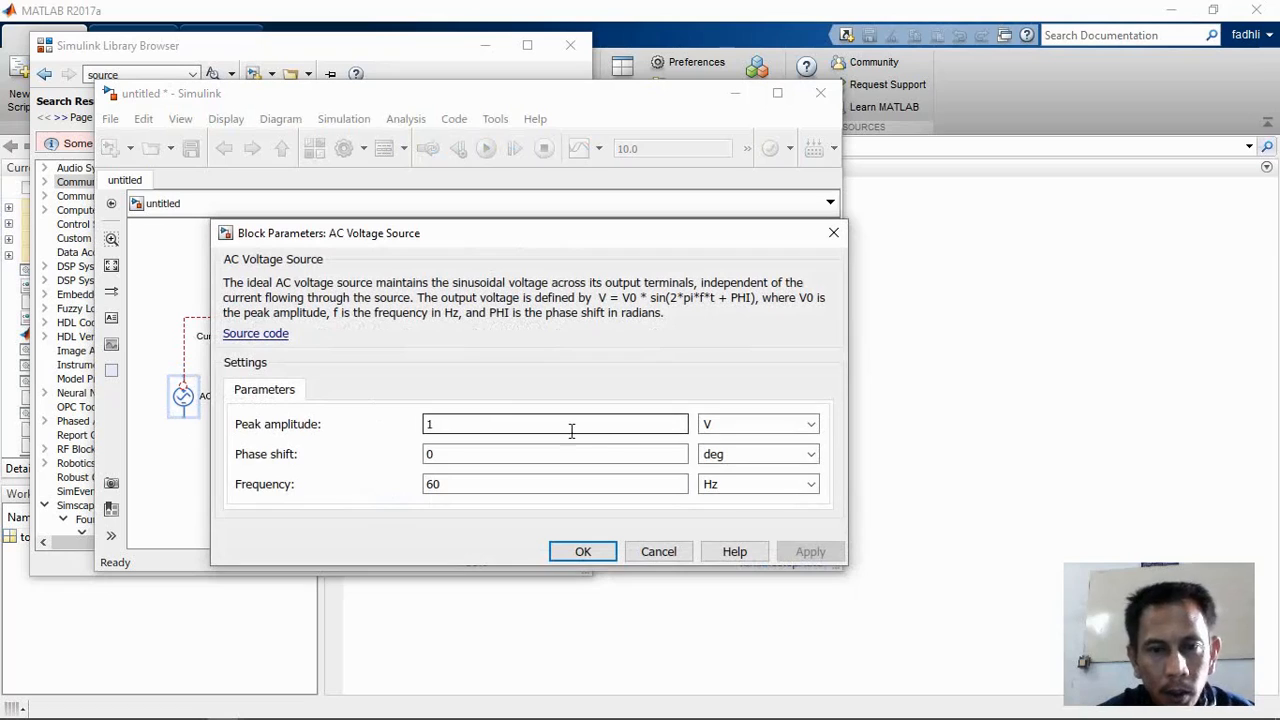
{"action": "left_click", "coordinate": [438, 488]}
{"action": "double_click", "coordinate": [433, 485]}
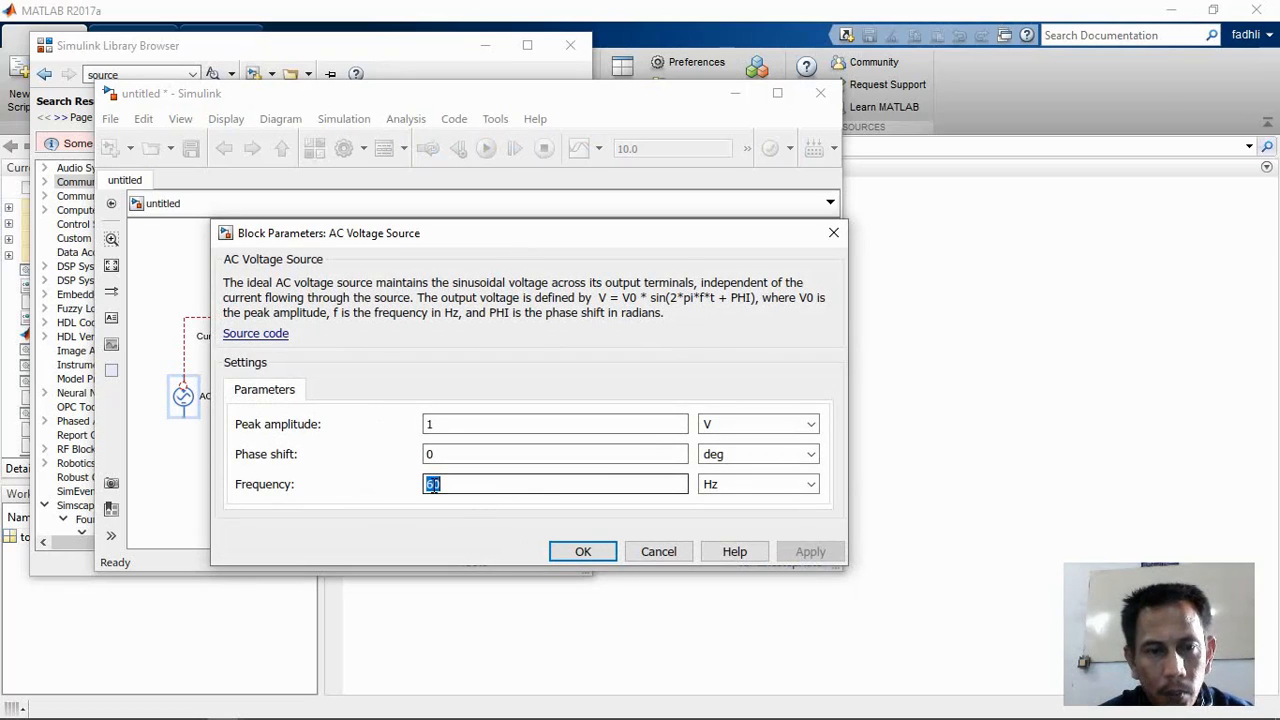
{"action": "left_click", "coordinate": [433, 485]}
{"action": "key", "text": "BackSpace"}
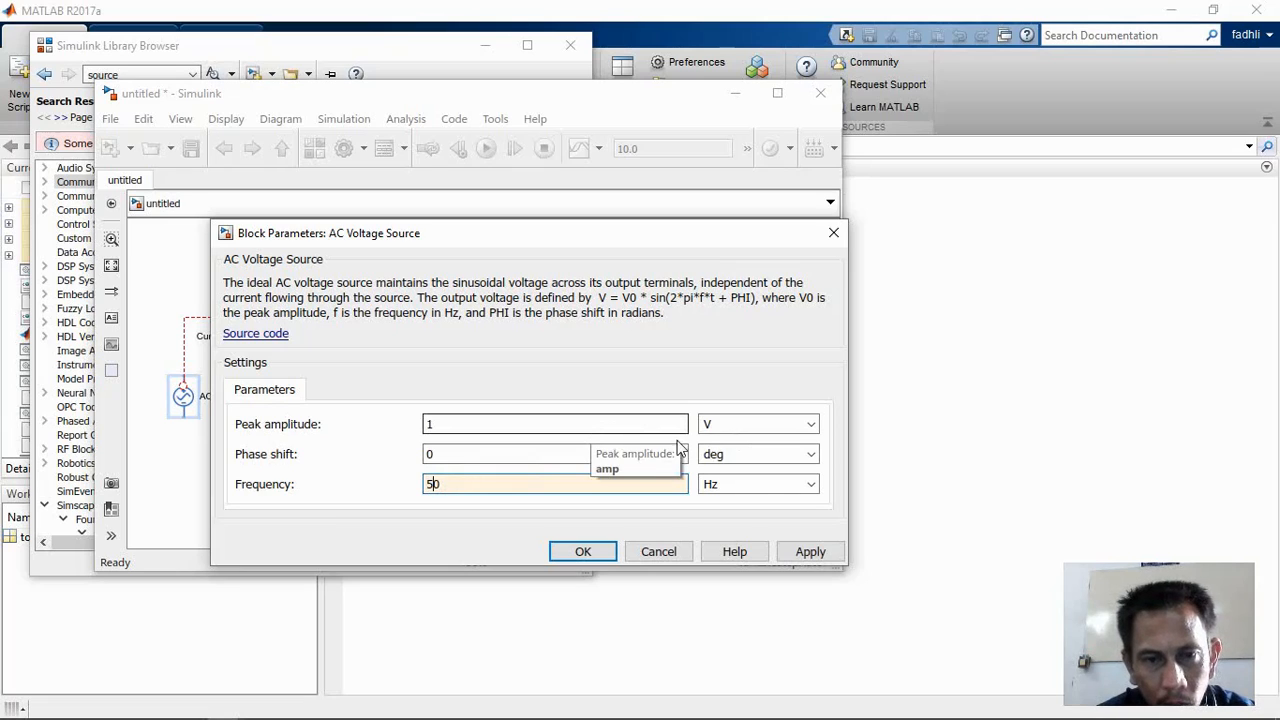
{"action": "double_click", "coordinate": [520, 428]}
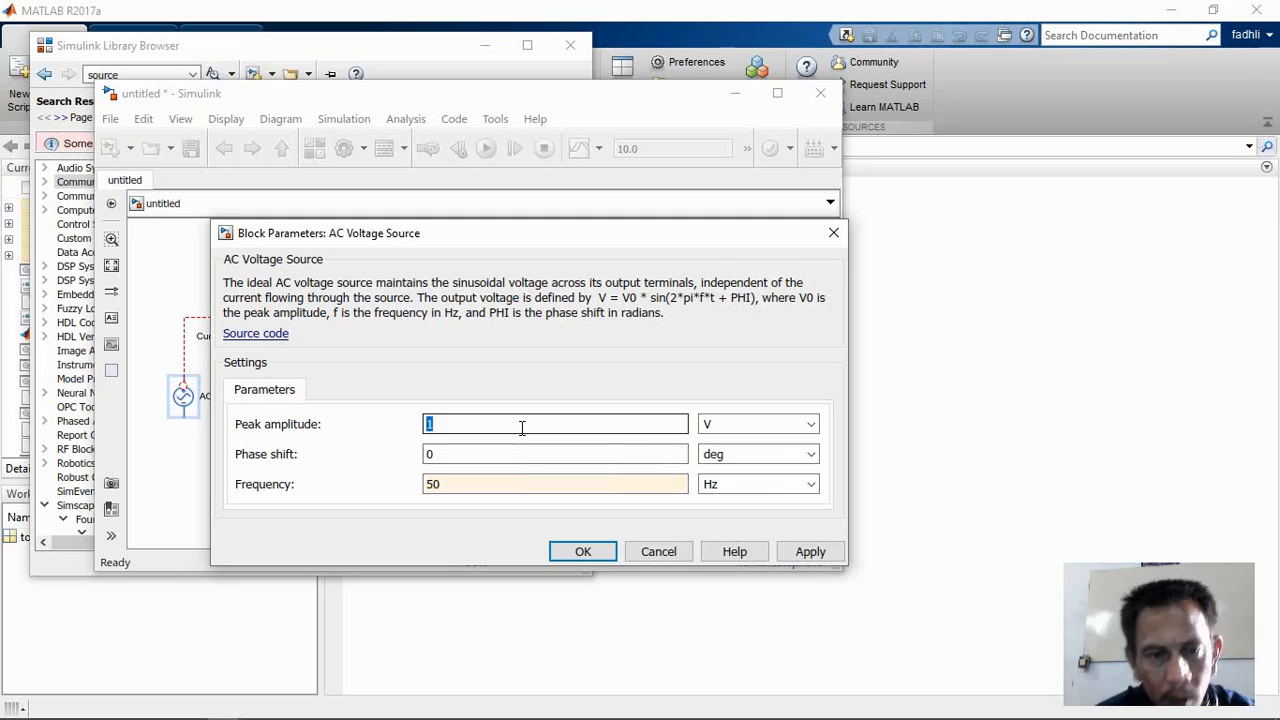
{"action": "type", "text": "220"}
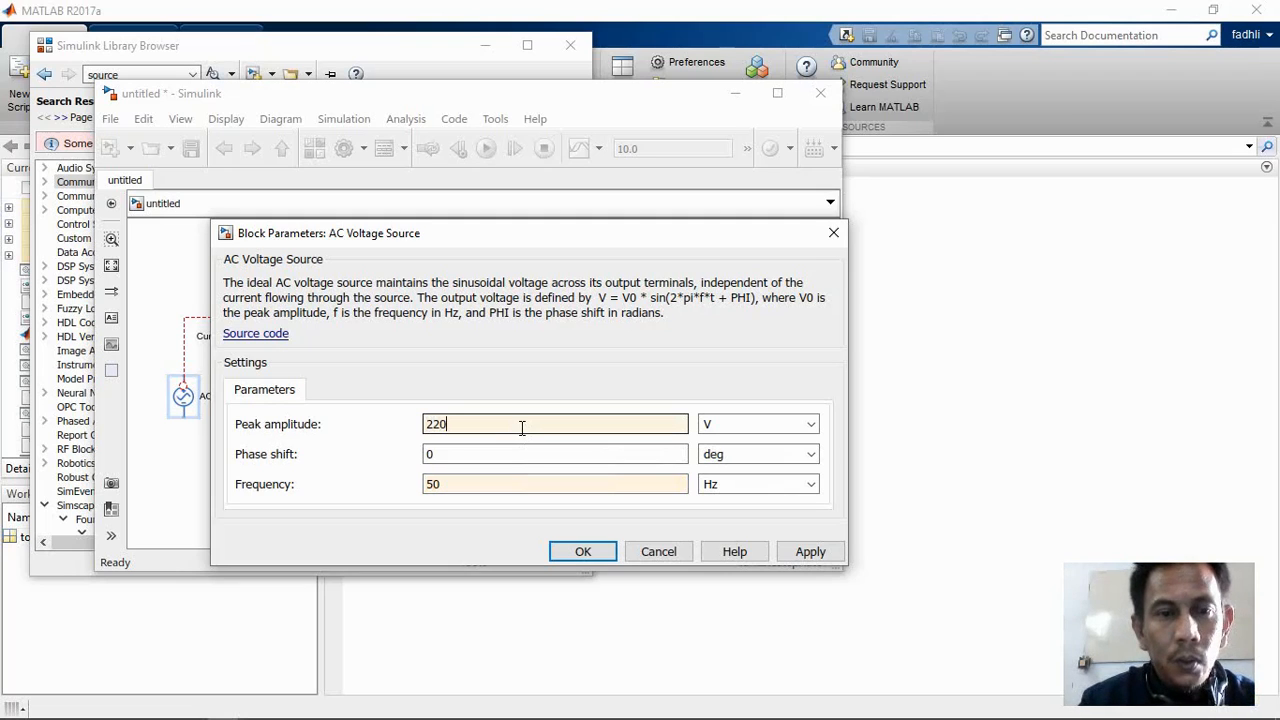
{"action": "left_click", "coordinate": [810, 552]}
{"action": "left_click", "coordinate": [588, 551]}
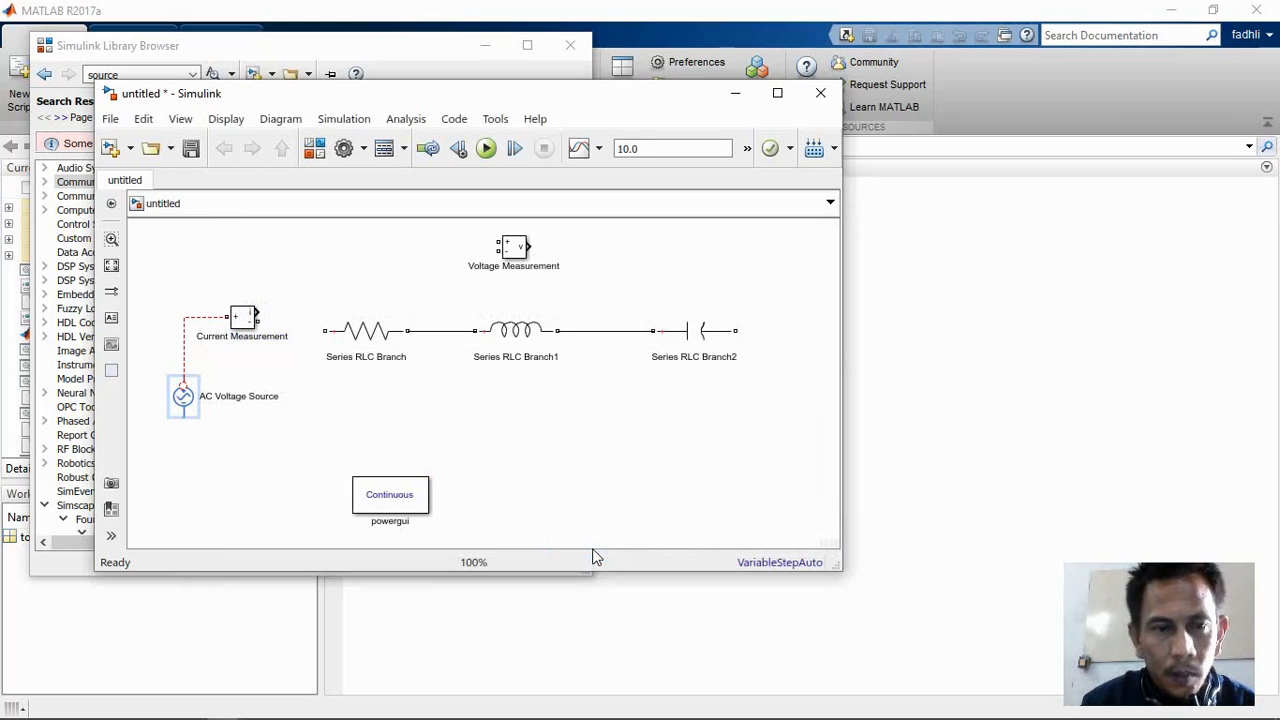
Step: Wire Current Measurement's negative terminal to the resistor branch, and paste a copy of Current Measurement above the gap between resistor and inductor
{"action": "left_click_drag", "start_coordinate": [257, 318], "coordinate": [325, 330]}
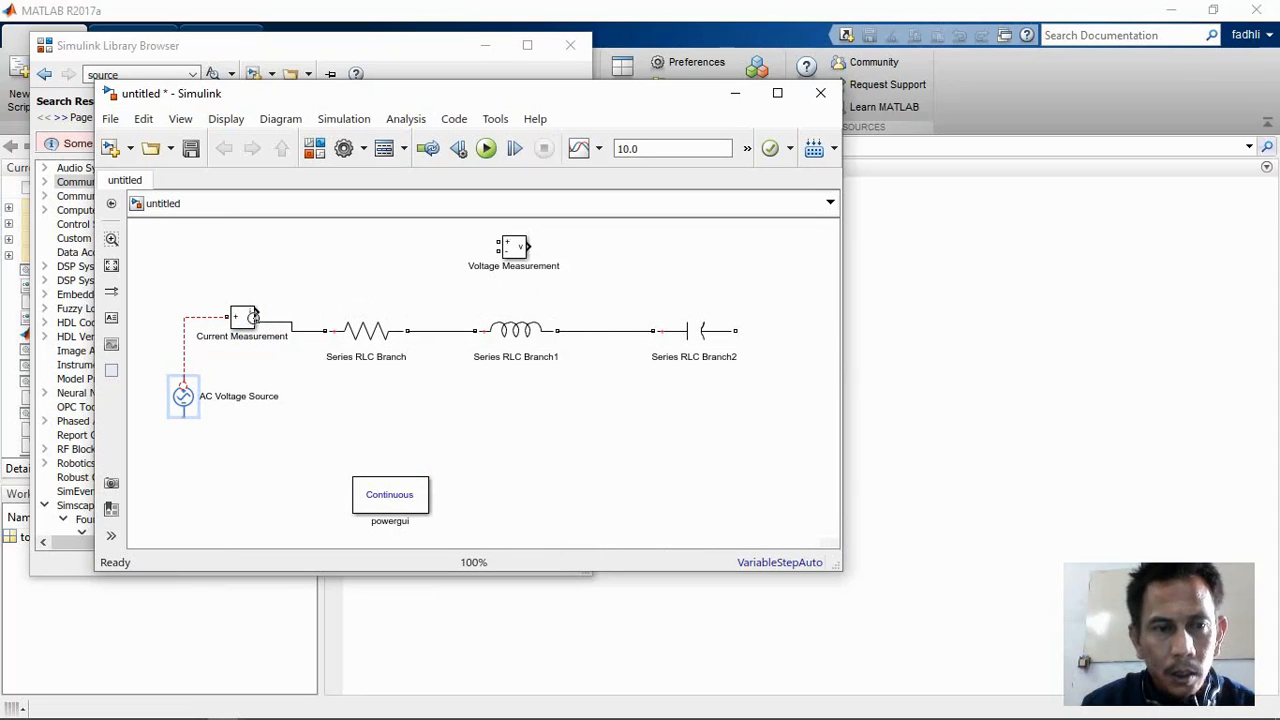
{"action": "left_click", "coordinate": [240, 320]}
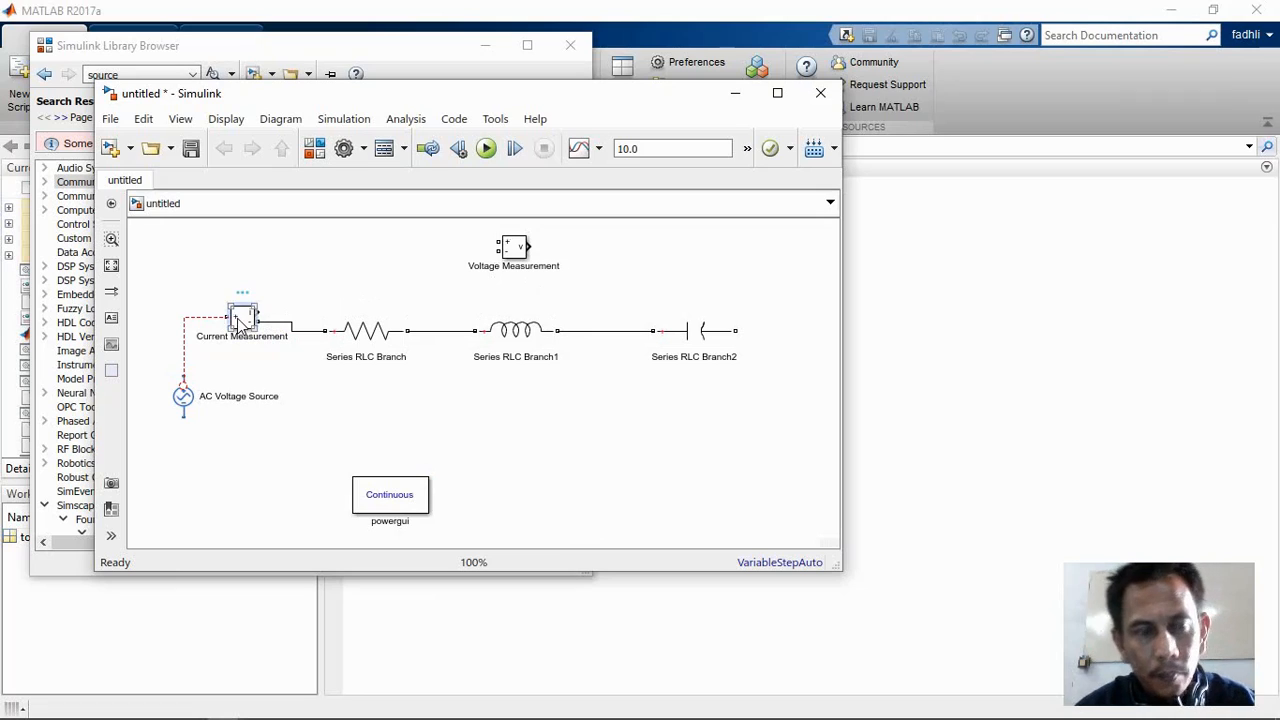
{"action": "key", "text": "ctrl+c"}
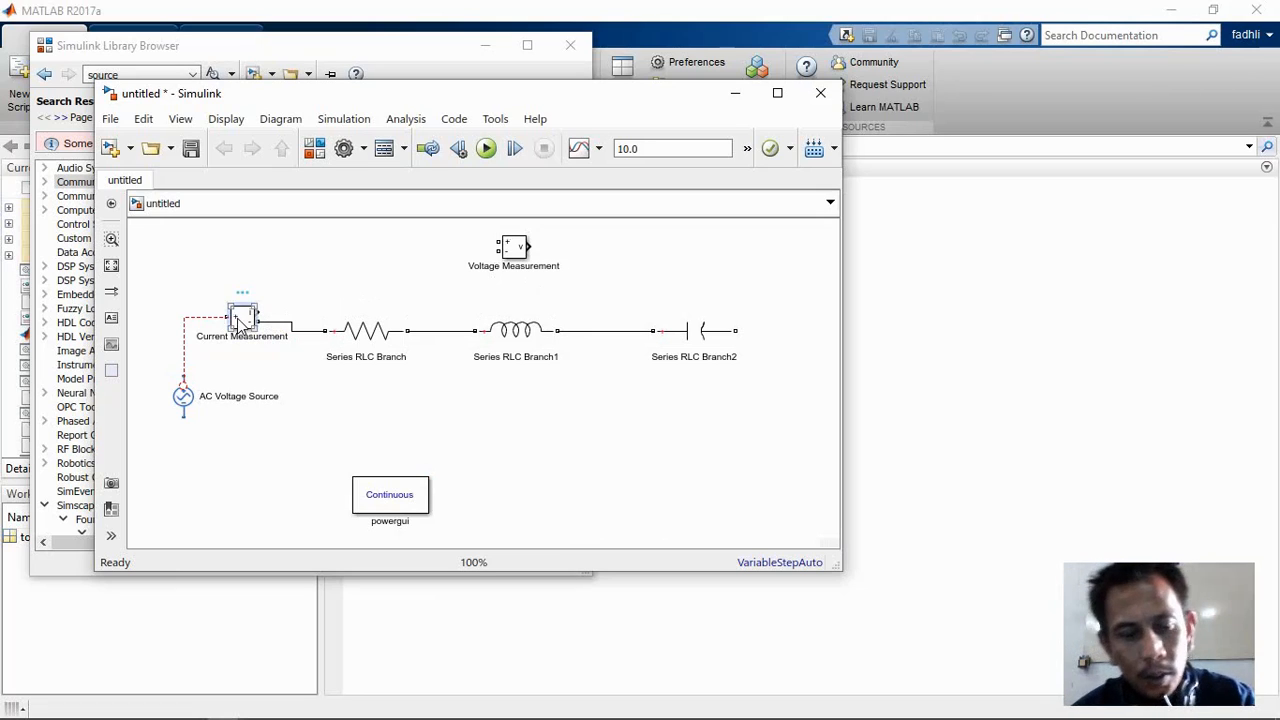
{"action": "key", "text": "ctrl+v"}
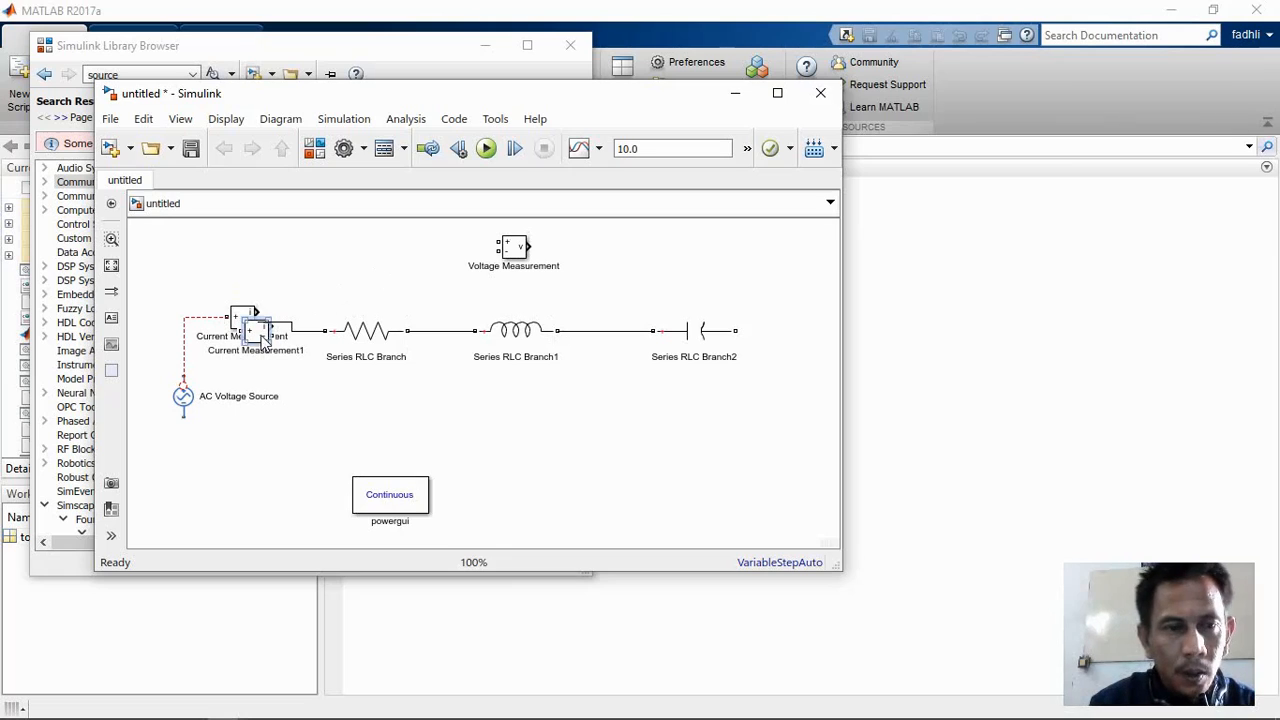
{"action": "left_click_drag", "start_coordinate": [265, 330], "coordinate": [425, 290]}
Step: Move the resistor branch closer to the first Current Measurement block and delete the line between the resistor and the inductor
{"action": "left_click", "coordinate": [379, 333]}
{"action": "left_click_drag", "start_coordinate": [379, 333], "coordinate": [350, 318]}
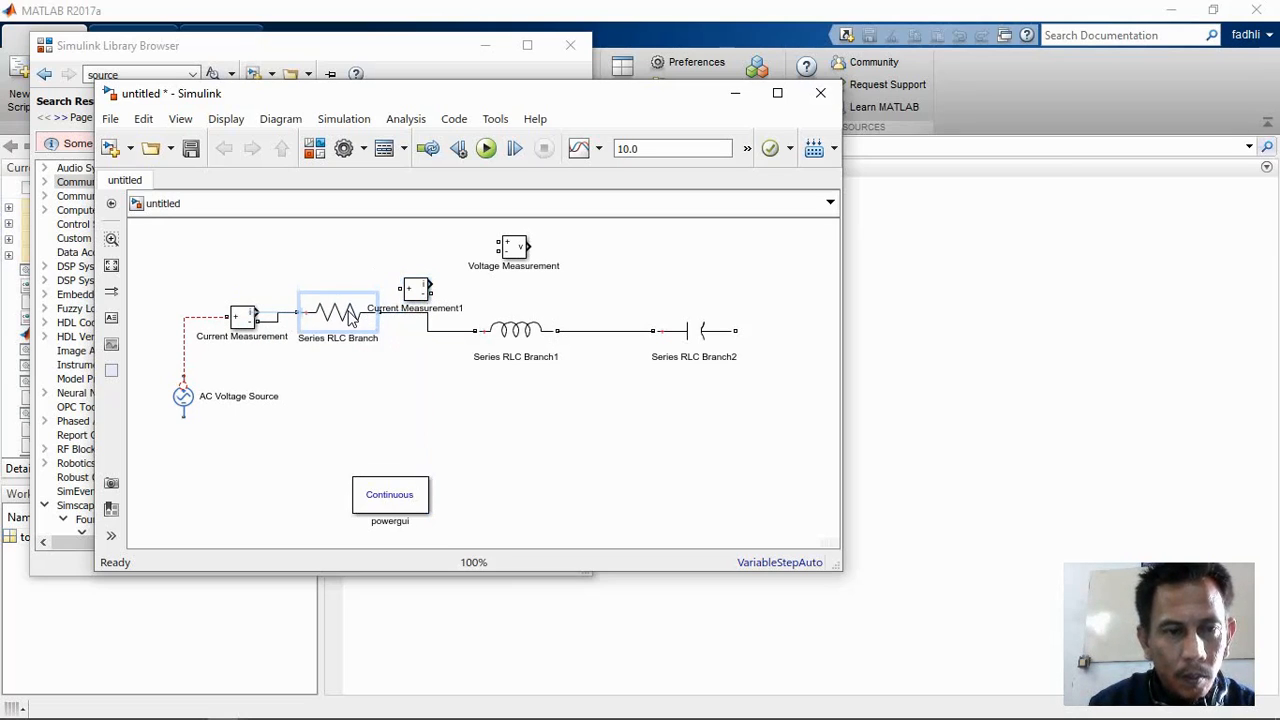
{"action": "left_click", "coordinate": [427, 331]}
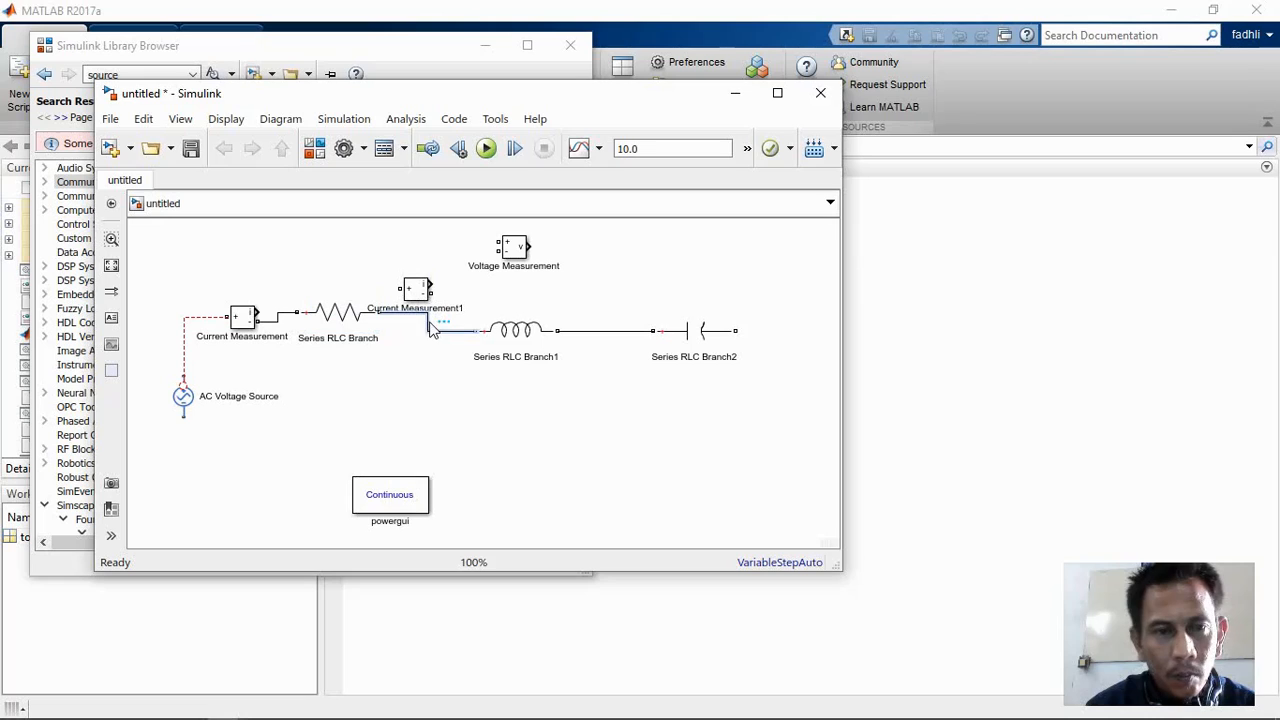
{"action": "key", "text": "Delete"}
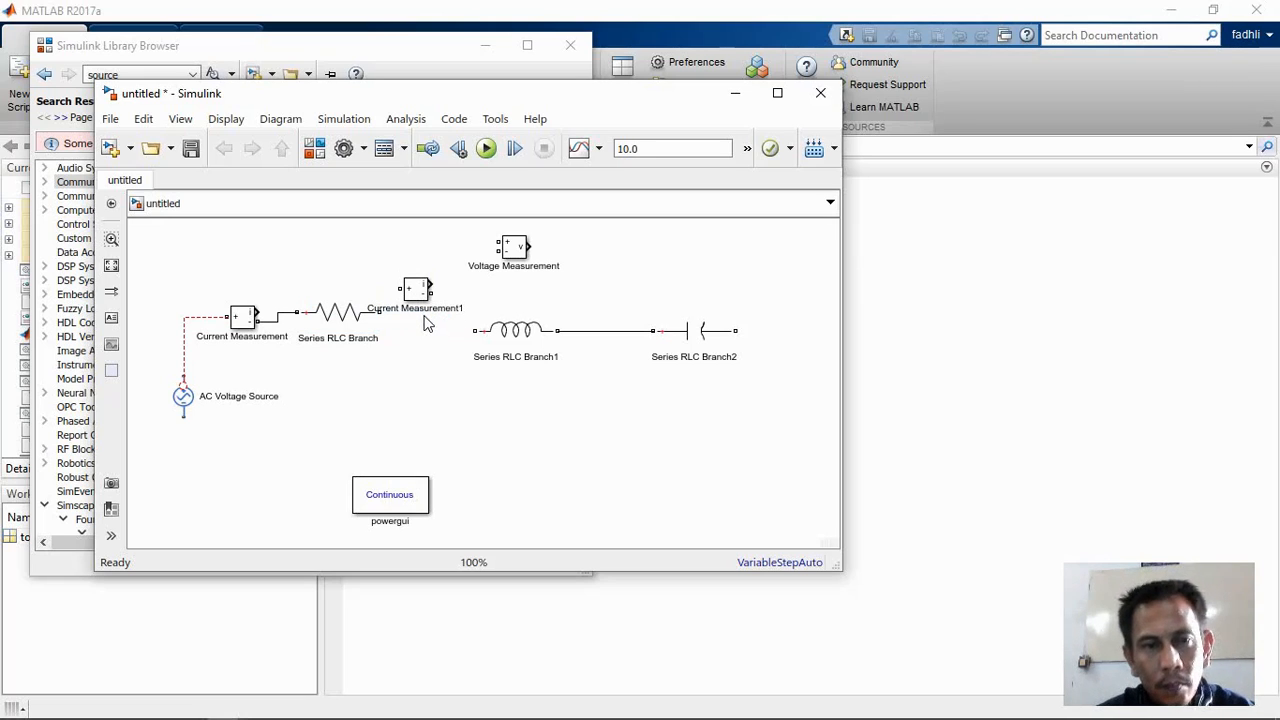
Step: Place Current Measurement1 in the gap between resistor and inductor, align the inductor with it, and wire its terminals to both branches
{"action": "left_click_drag", "start_coordinate": [421, 289], "coordinate": [435, 313]}
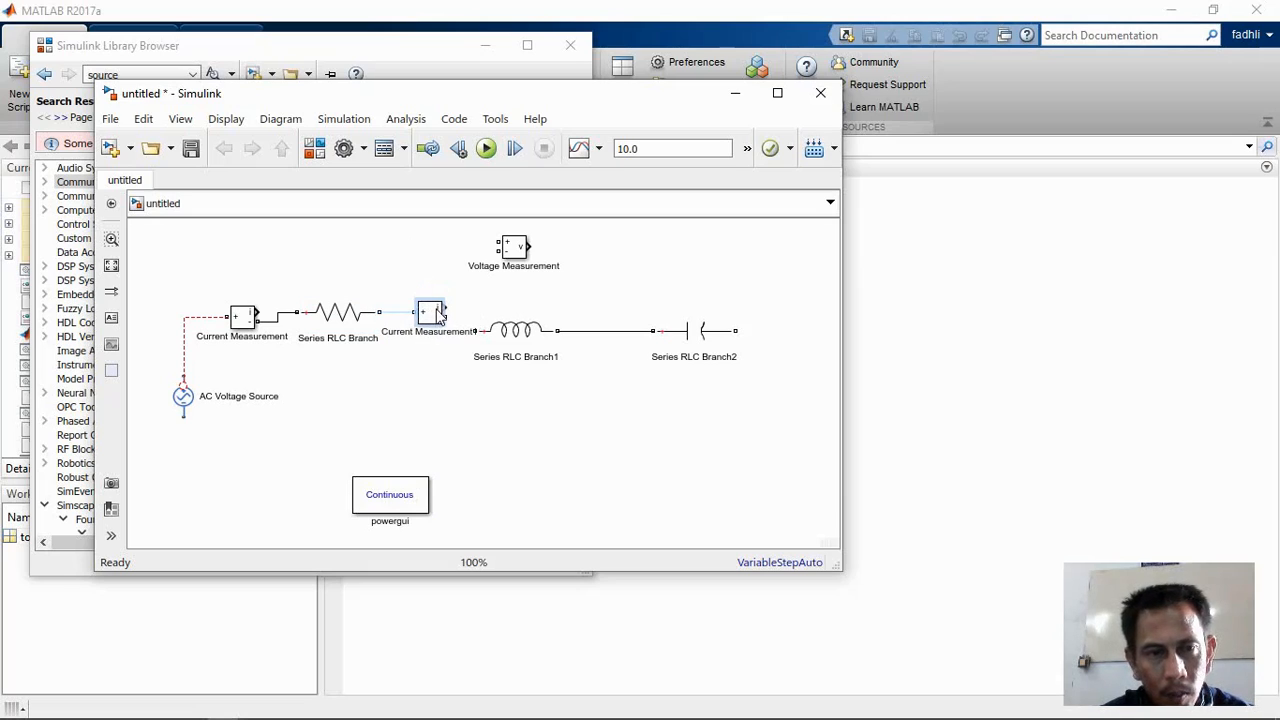
{"action": "left_click", "coordinate": [417, 312]}
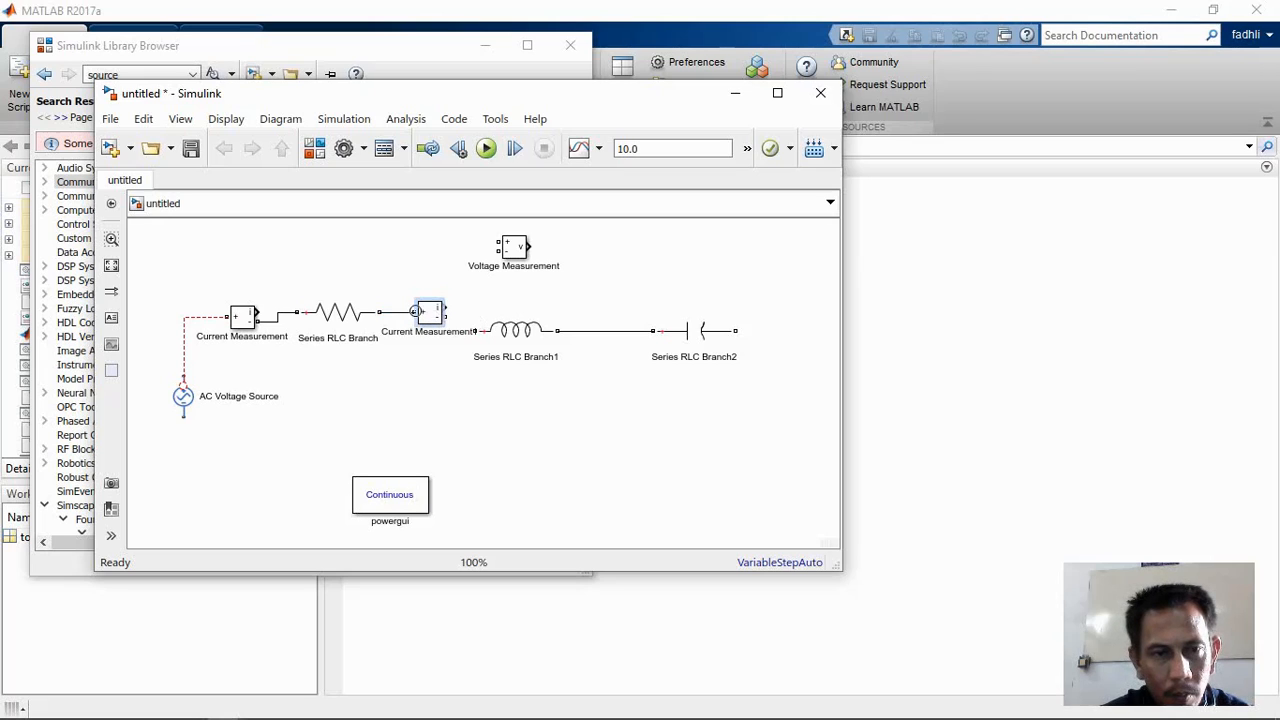
{"action": "left_click_drag", "start_coordinate": [515, 330], "coordinate": [520, 316]}
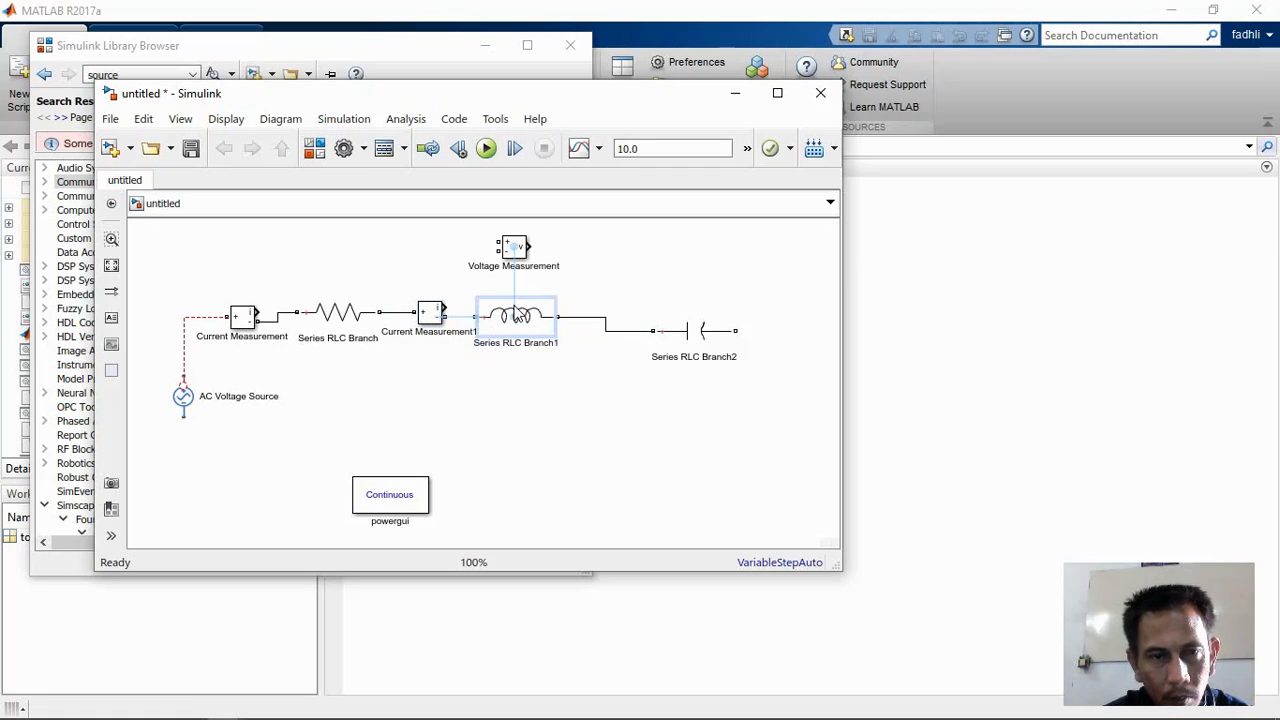
{"action": "left_click", "coordinate": [475, 317]}
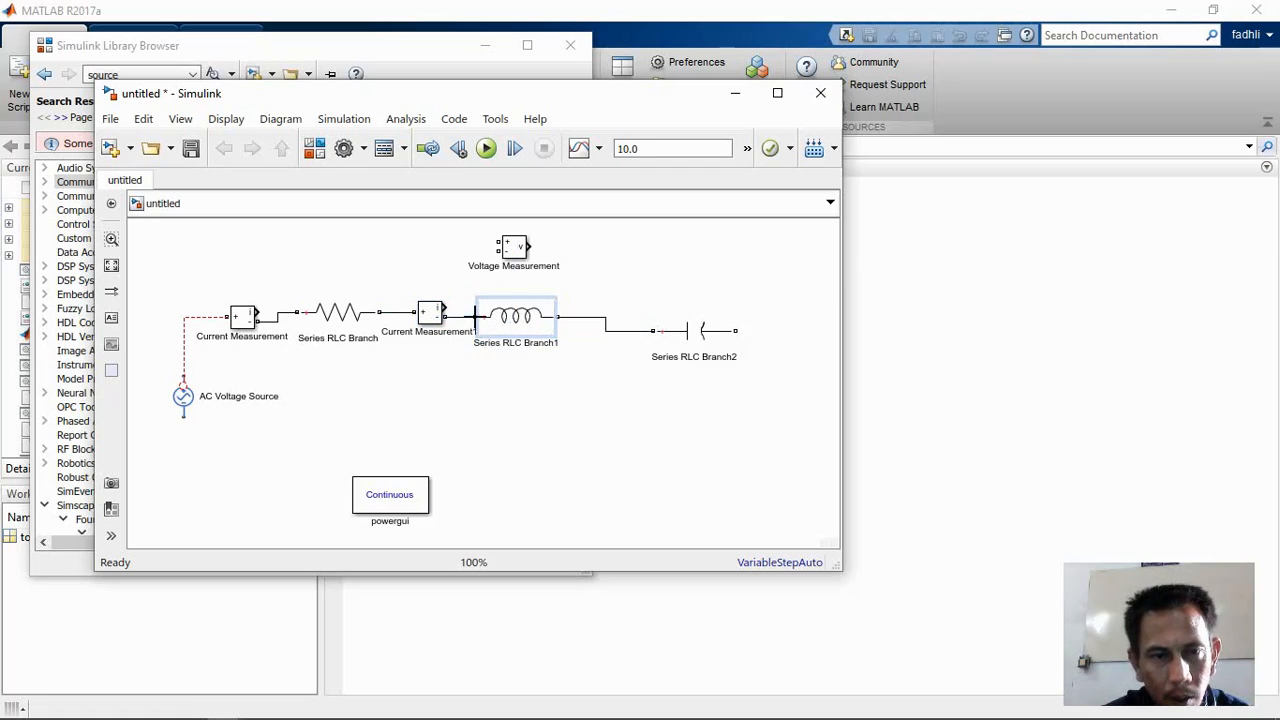
Step: Delete the line between inductor and capacitor, and place a pasted copy of the current measurement block in that gap
{"action": "left_click", "coordinate": [608, 282]}
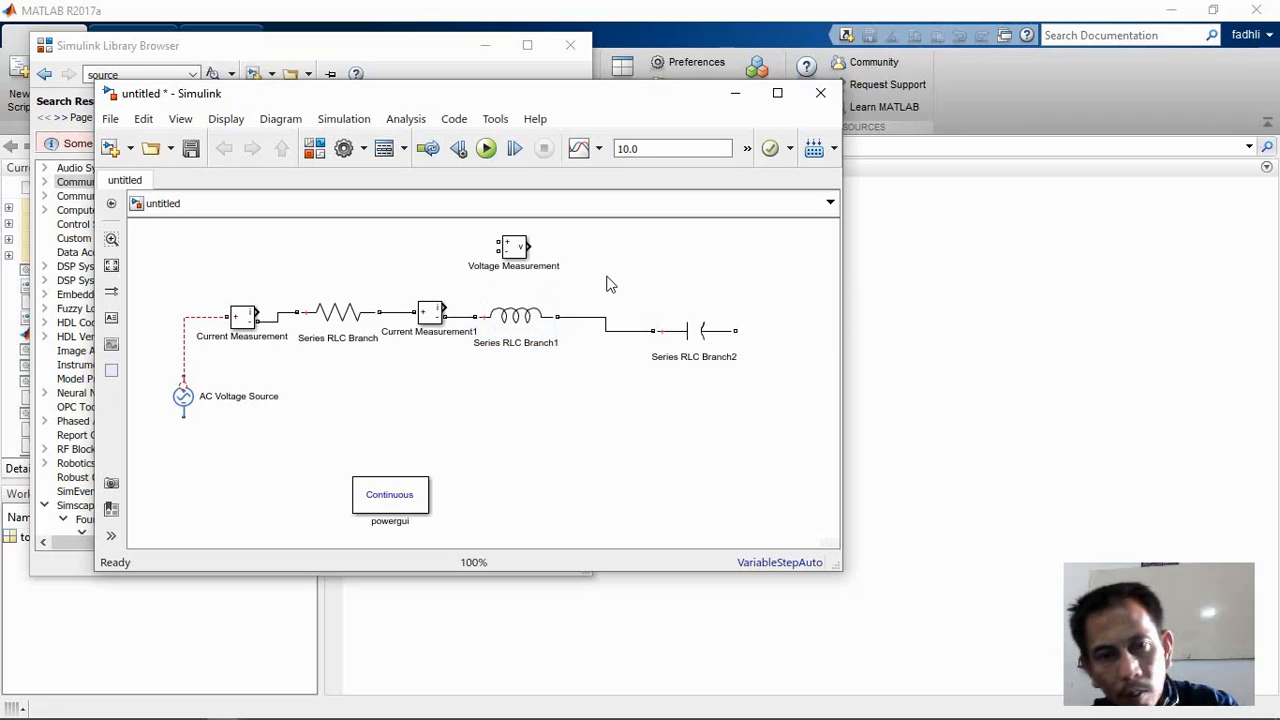
{"action": "key", "text": "ctrl+v"}
{"action": "left_click_drag", "start_coordinate": [612, 287], "coordinate": [607, 288]}
{"action": "left_click", "coordinate": [604, 330]}
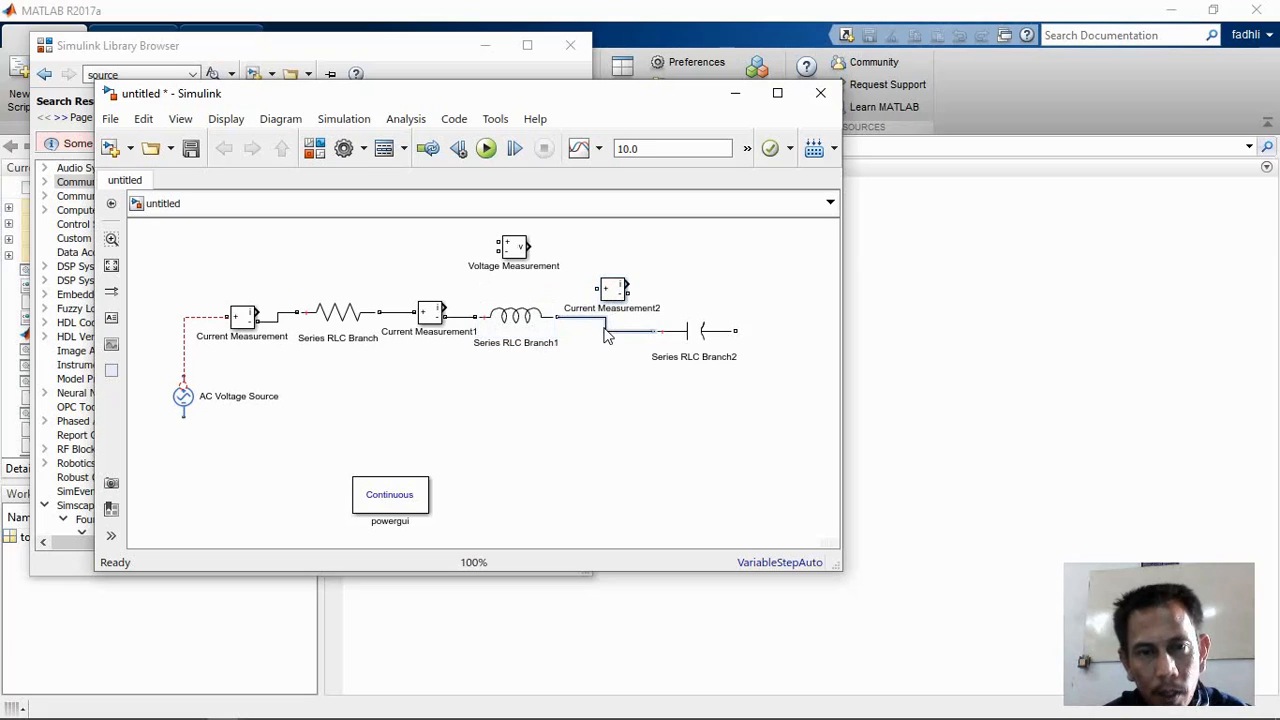
{"action": "key", "text": "Delete"}
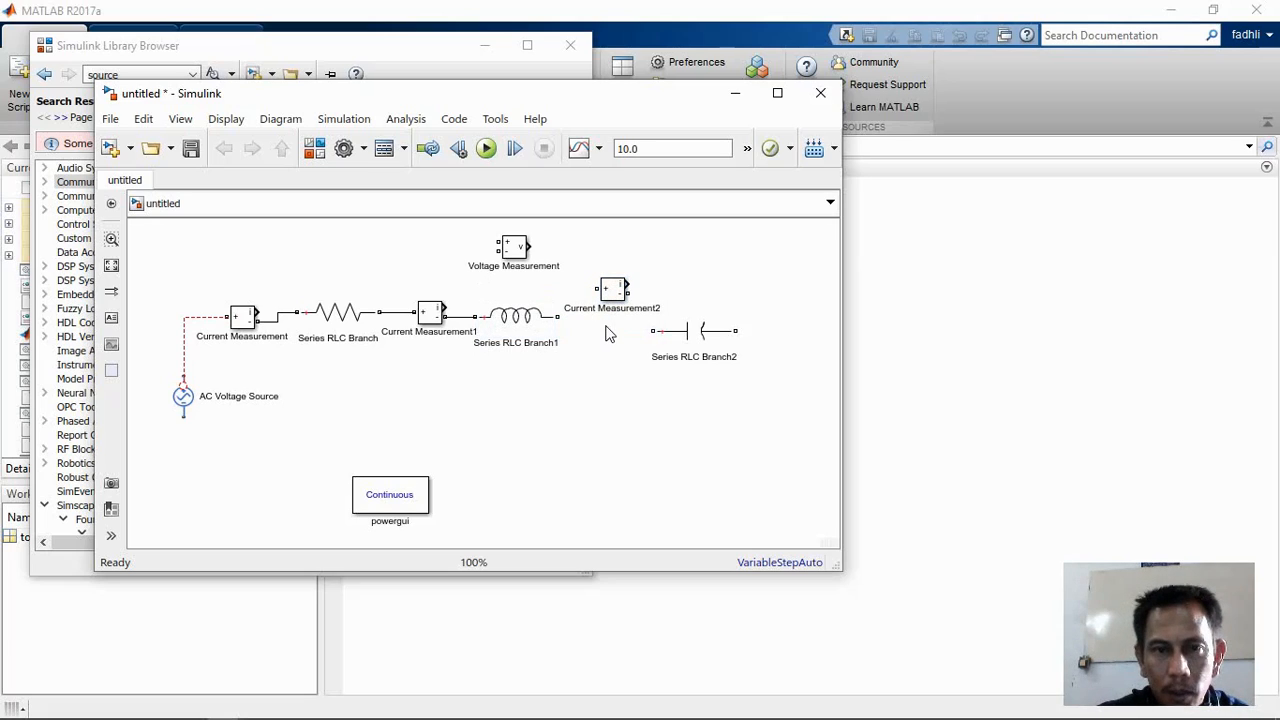
{"action": "left_click_drag", "start_coordinate": [622, 291], "coordinate": [621, 318]}
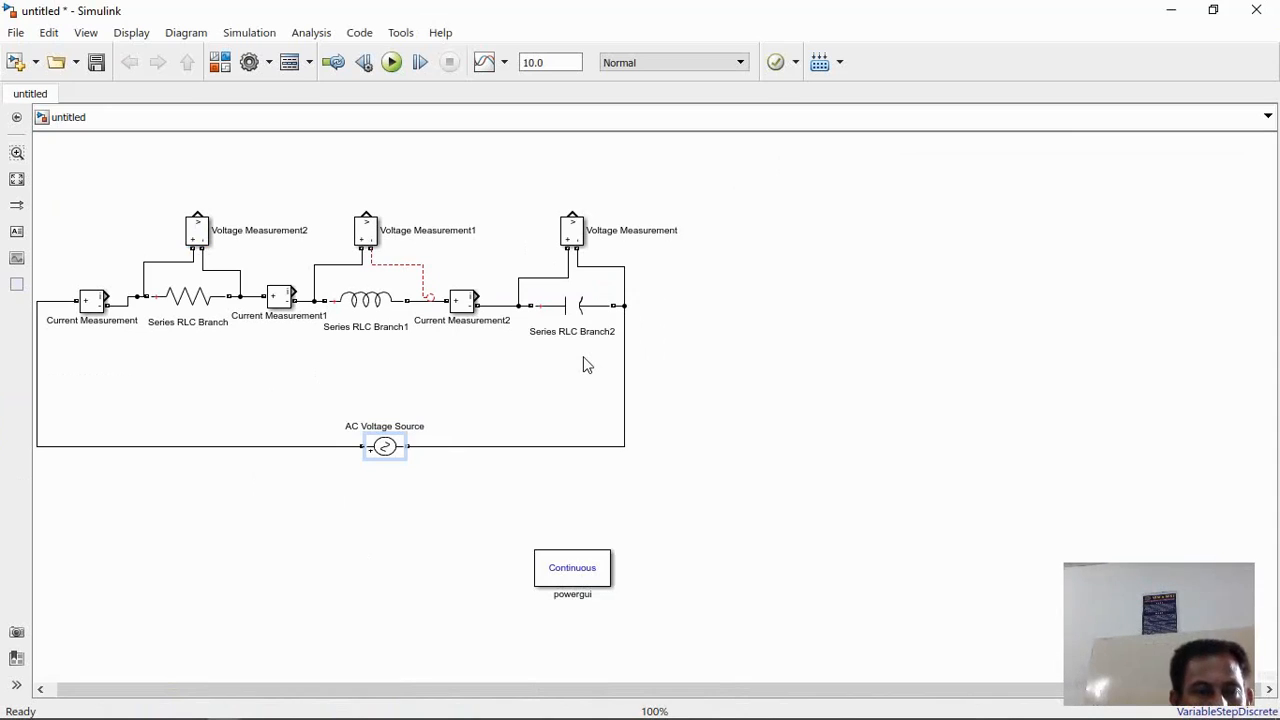
Step: Delete the dashed line at Voltage Measurement1 and wire its negative terminal to the line between the inductor and Current Measurement2
{"action": "left_click", "coordinate": [418, 268]}
{"action": "key", "text": "Delete"}
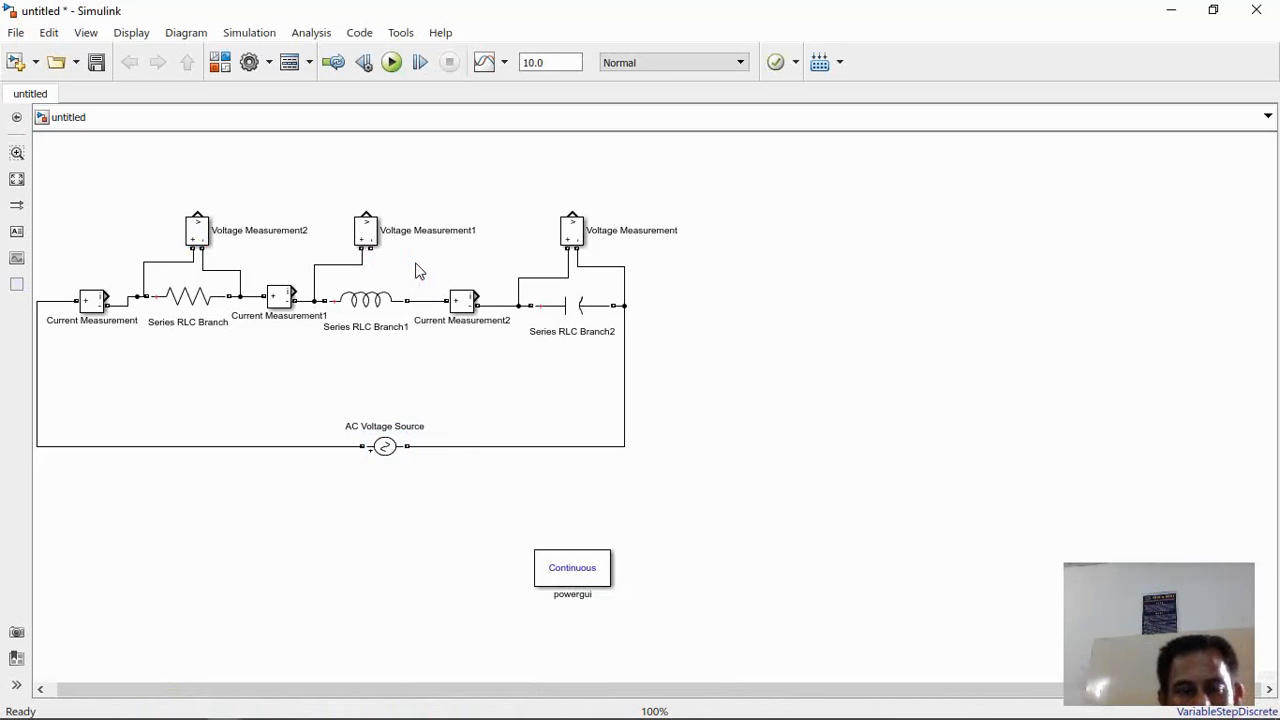
{"action": "left_click", "coordinate": [368, 236]}
{"action": "mouse_move", "coordinate": [372, 250]}
{"action": "left_mouse_down"}
{"action": "mouse_move", "coordinate": [414, 274]}
{"action": "mouse_move", "coordinate": [422, 300]}
{"action": "left_mouse_up"}
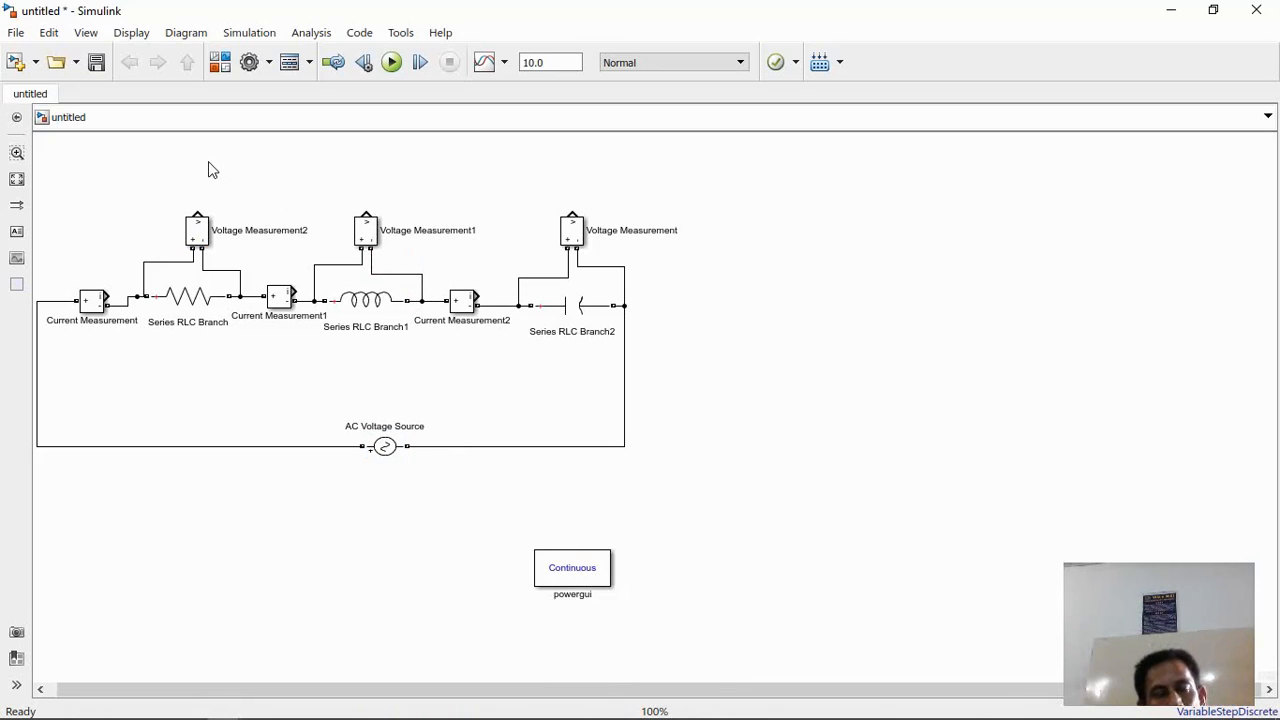
Step: Add a Scope block from the Simulink library to the empty area beside the circuit and minimize the library browser
{"action": "left_click", "coordinate": [218, 63]}
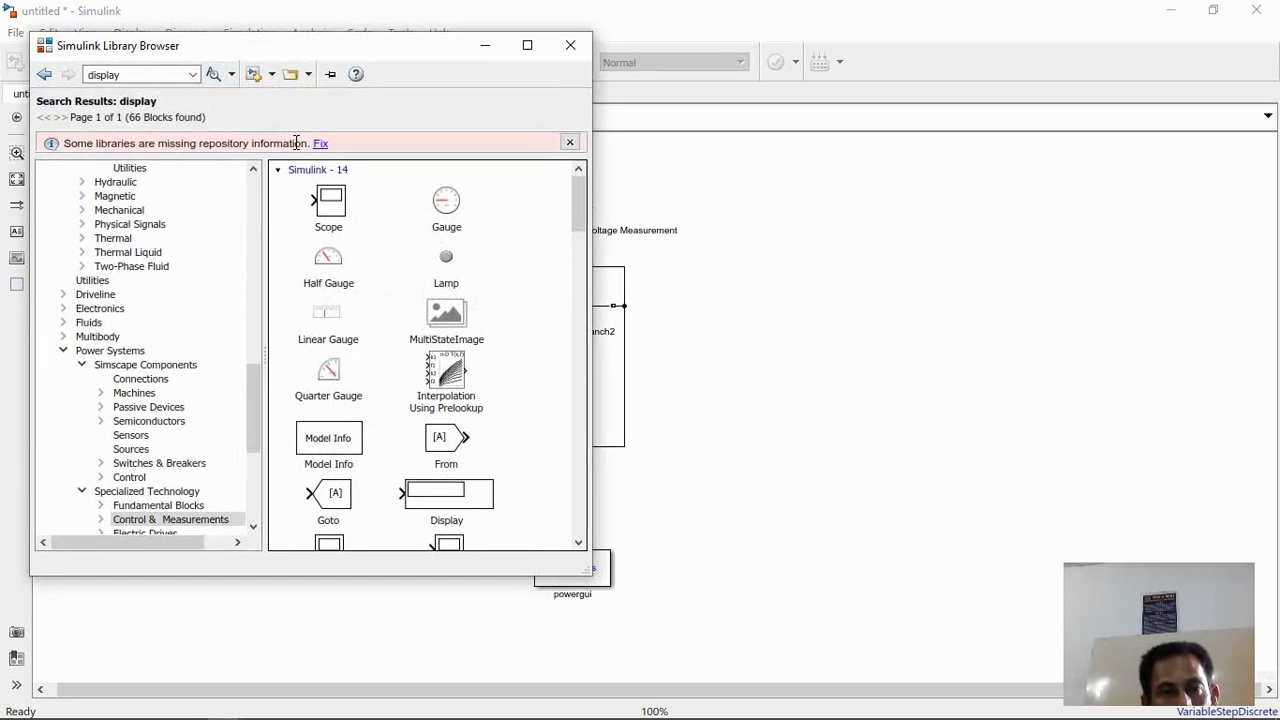
{"action": "left_click_drag", "start_coordinate": [330, 222], "coordinate": [927, 347]}
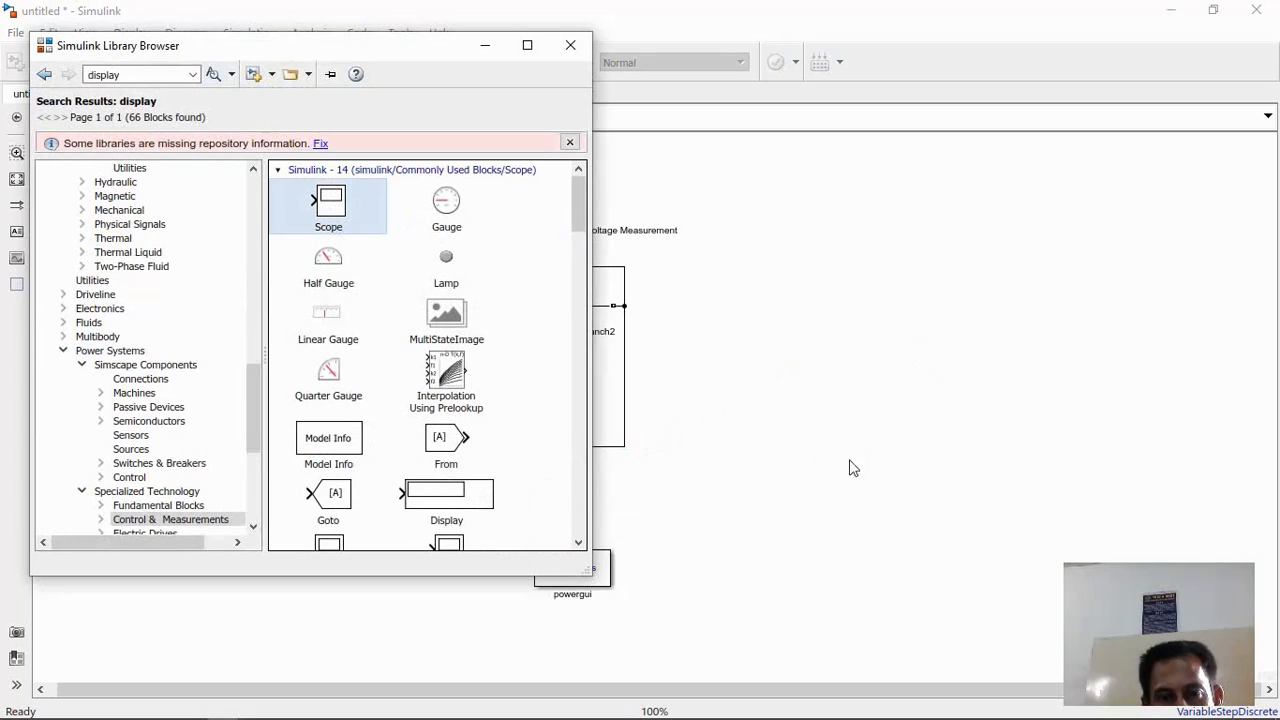
{"action": "left_click", "coordinate": [480, 44]}
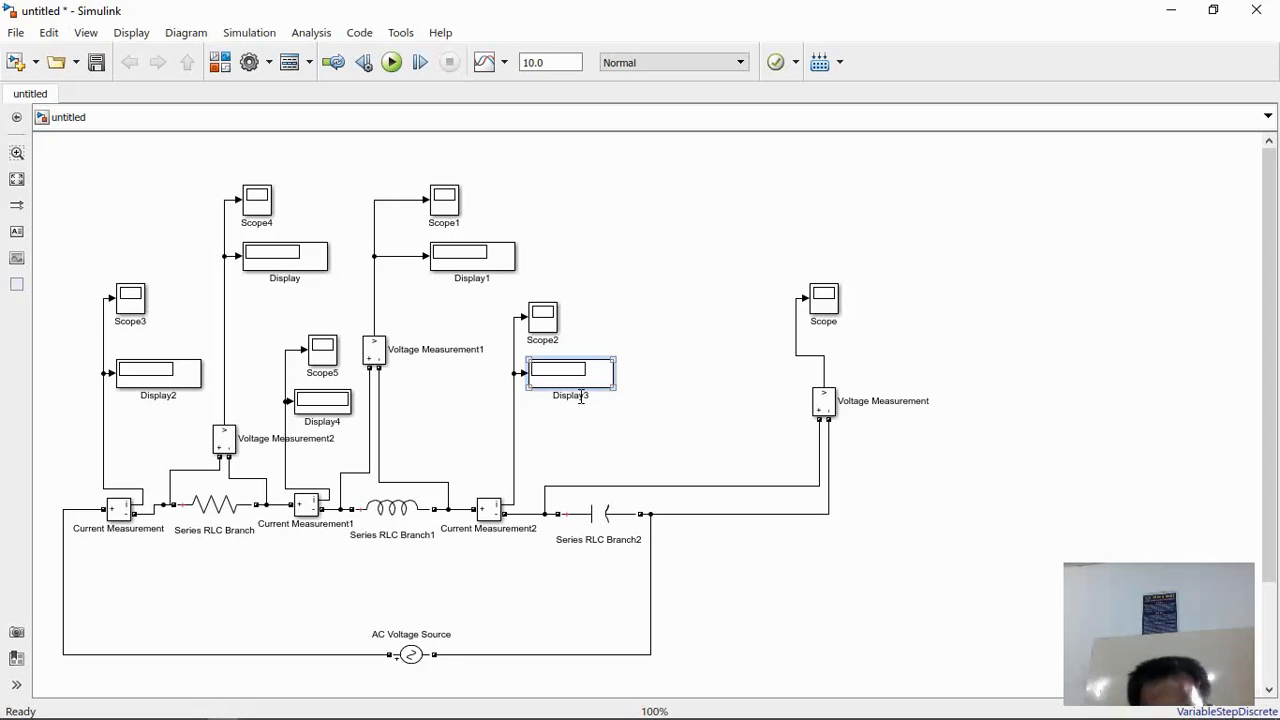
Step: Rename the Display3 block as "arus Induktor"
{"action": "left_click", "coordinate": [588, 398]}
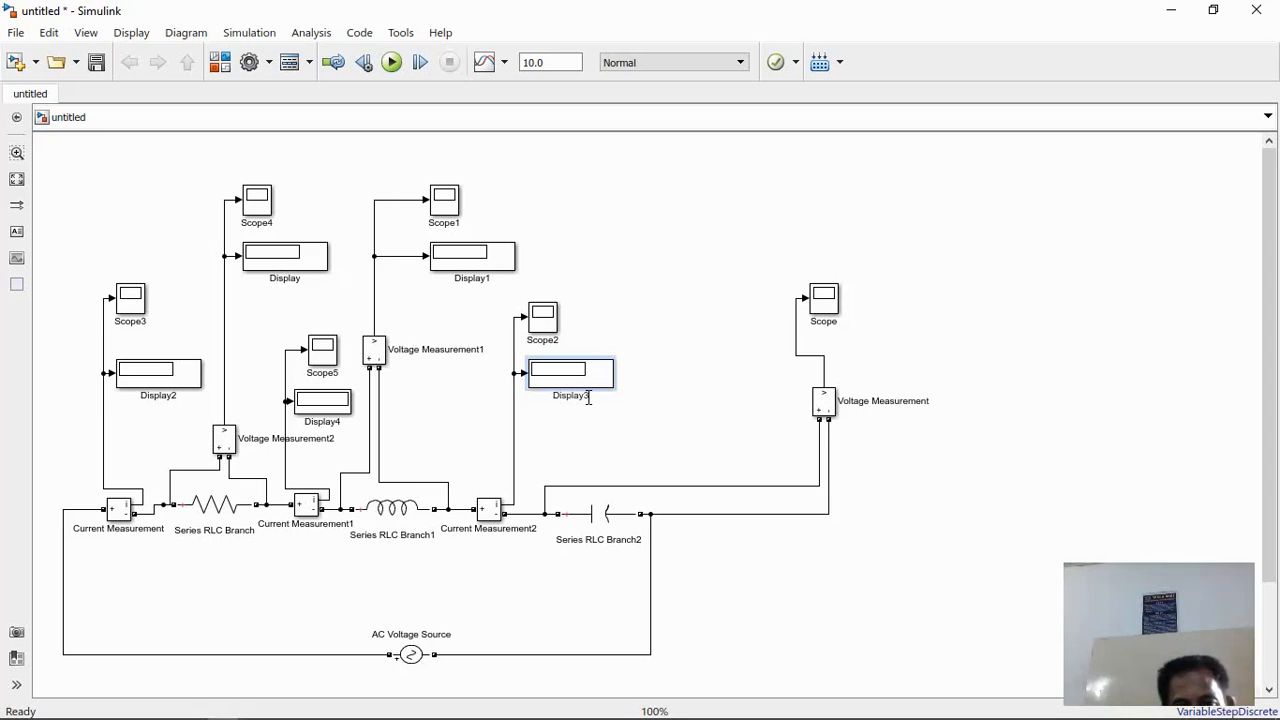
{"action": "double_click", "coordinate": [588, 398]}
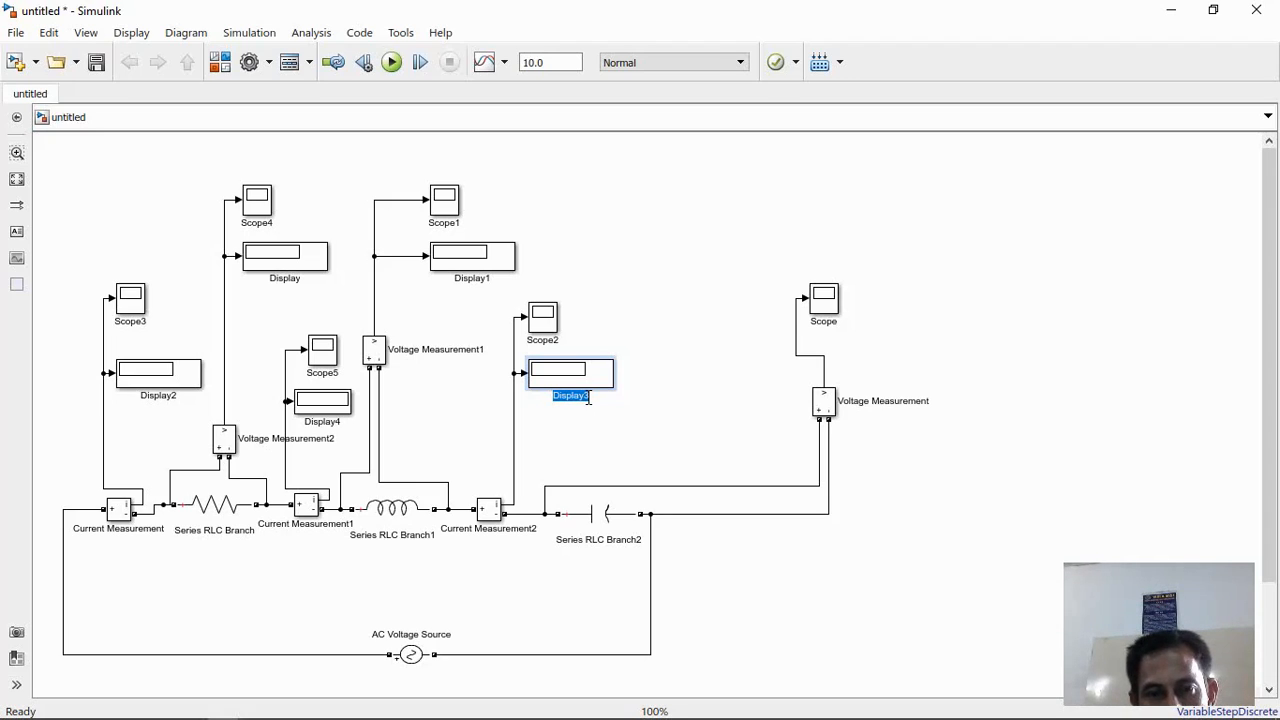
{"action": "type", "text": "arus"}
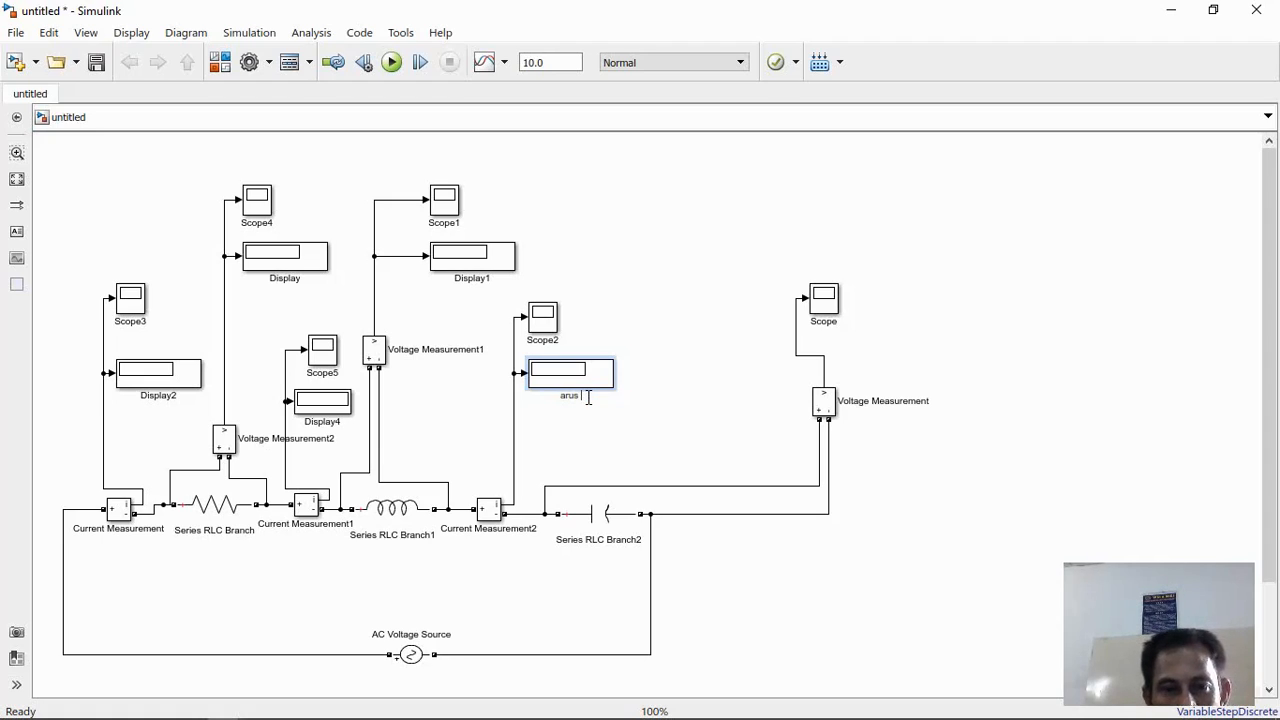
{"action": "type", "text": " Induk"}
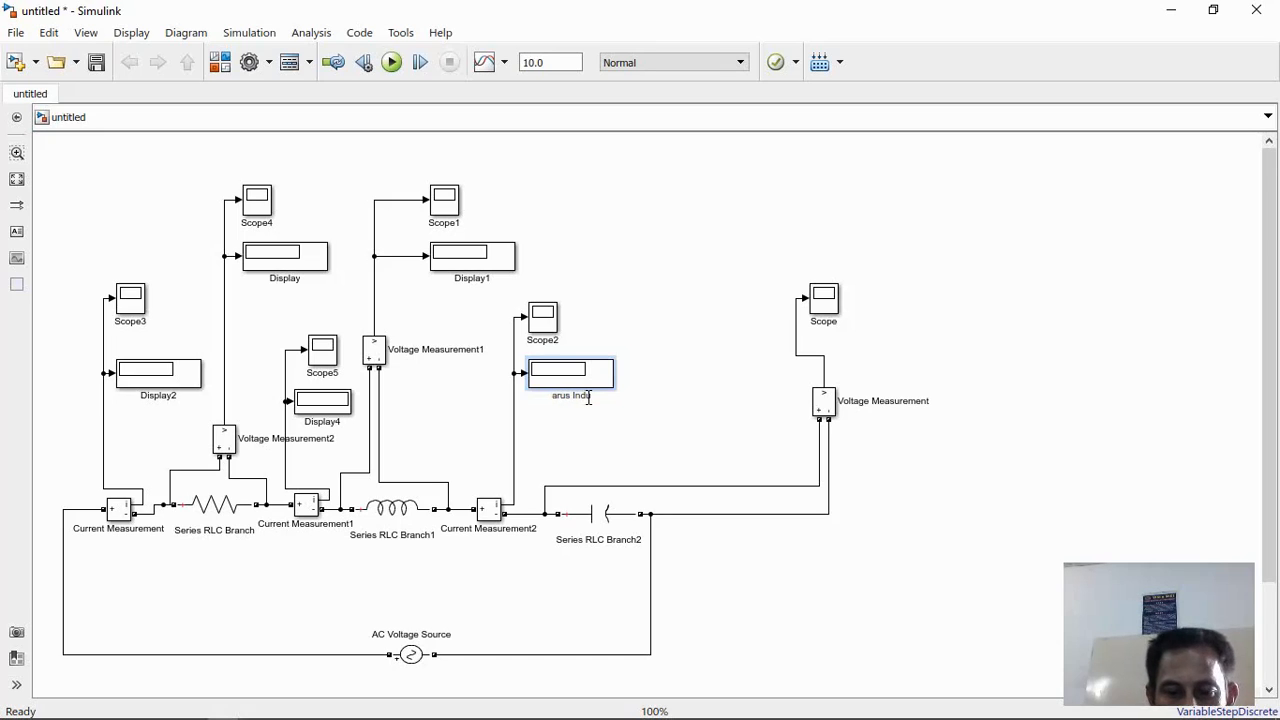
{"action": "type", "text": "tor"}
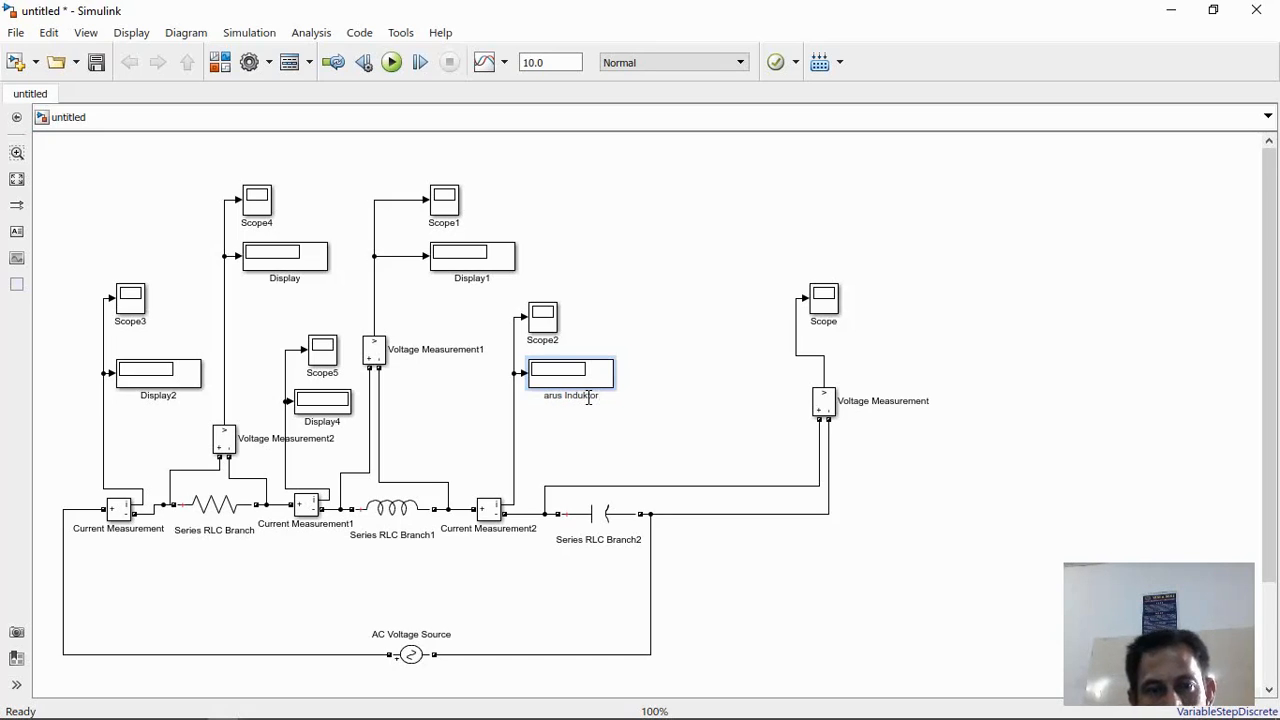
Step: Replace the name of the Scope2 block with "arus Induktor"
{"action": "left_click", "coordinate": [543, 338]}
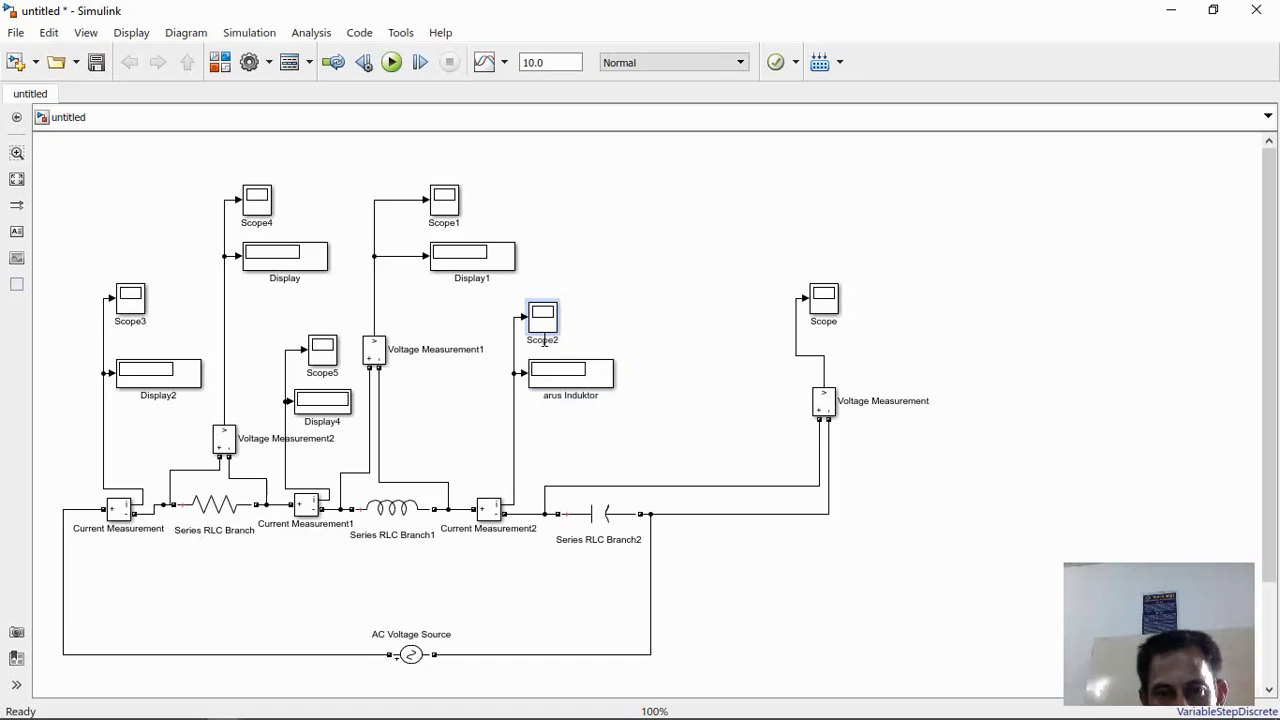
{"action": "key", "text": "BackSpace"}
{"action": "key", "text": "BackSpace"}
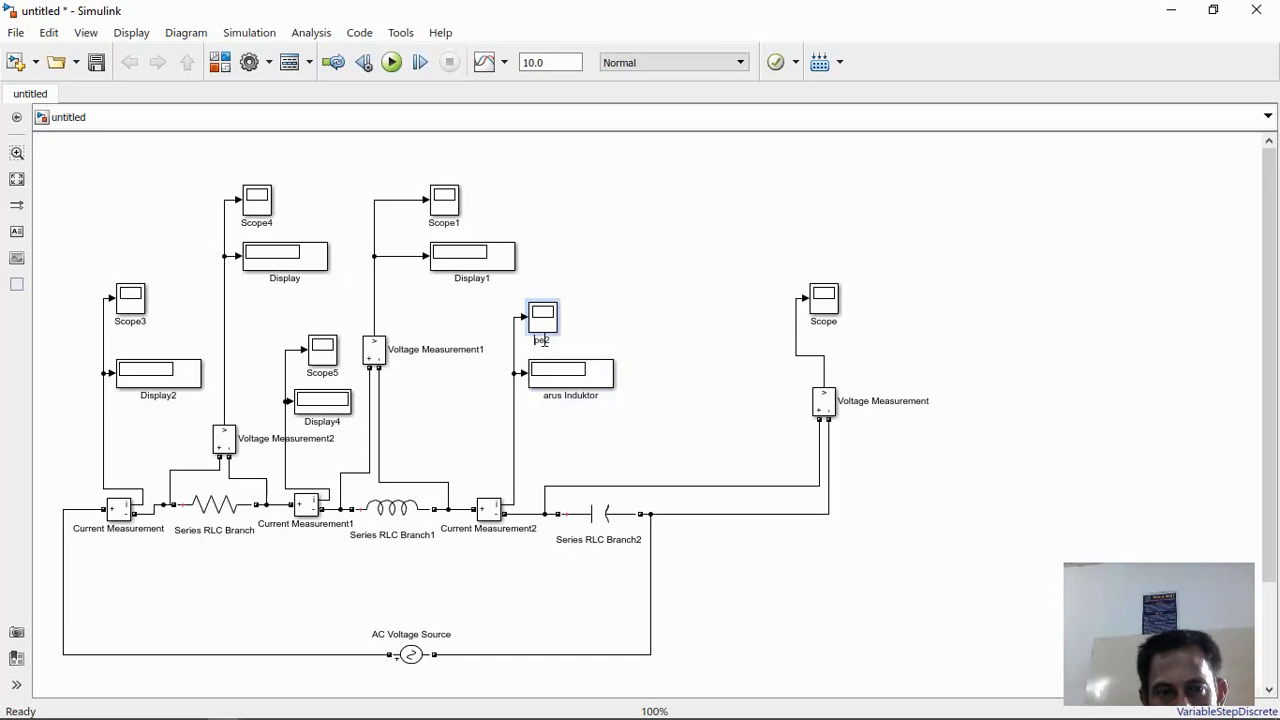
{"action": "type", "text": "arus "}
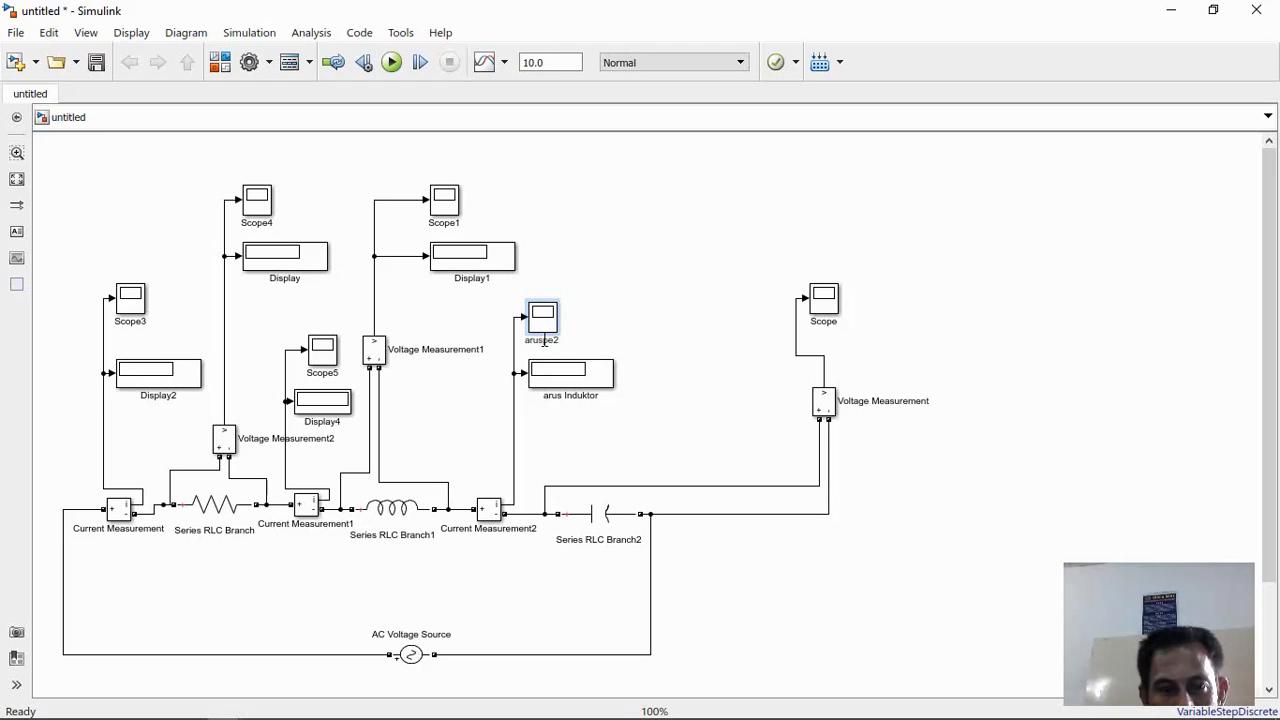
{"action": "type", "text": "Indukt"}
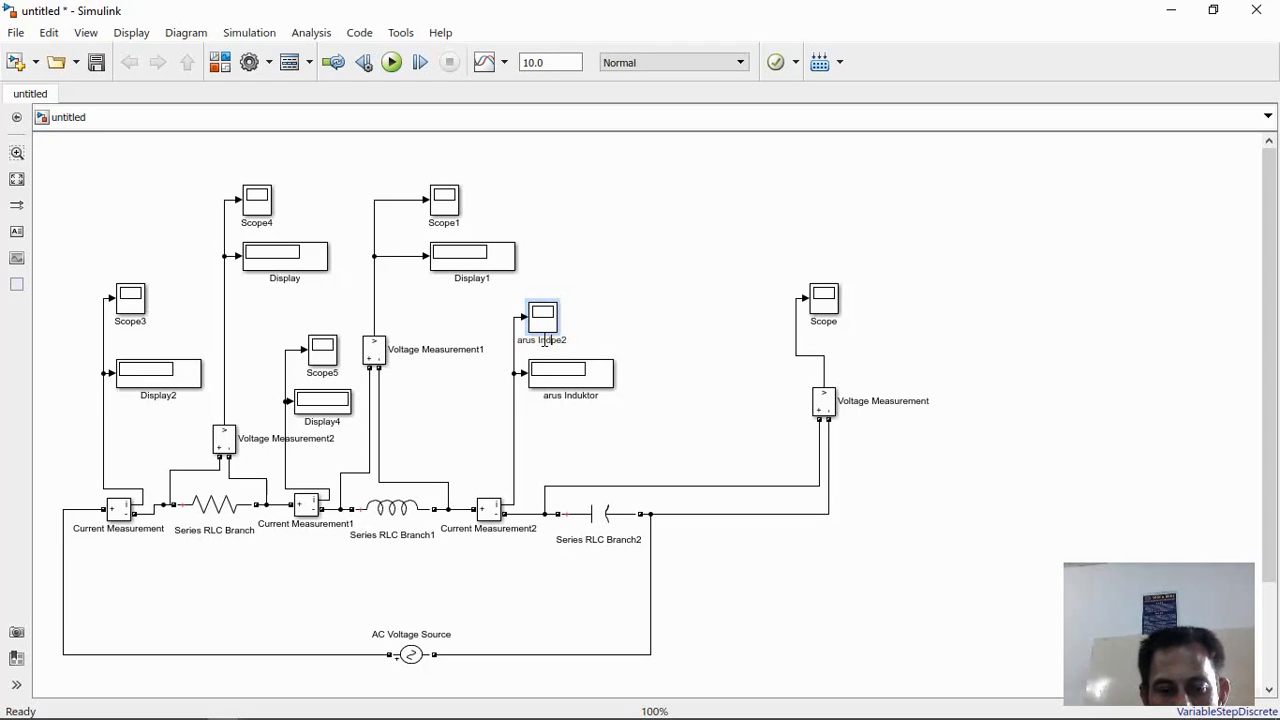
{"action": "type", "text": "or"}
{"action": "key", "text": "Delete"}
{"action": "key", "text": "Delete"}
{"action": "key", "text": "Delete"}
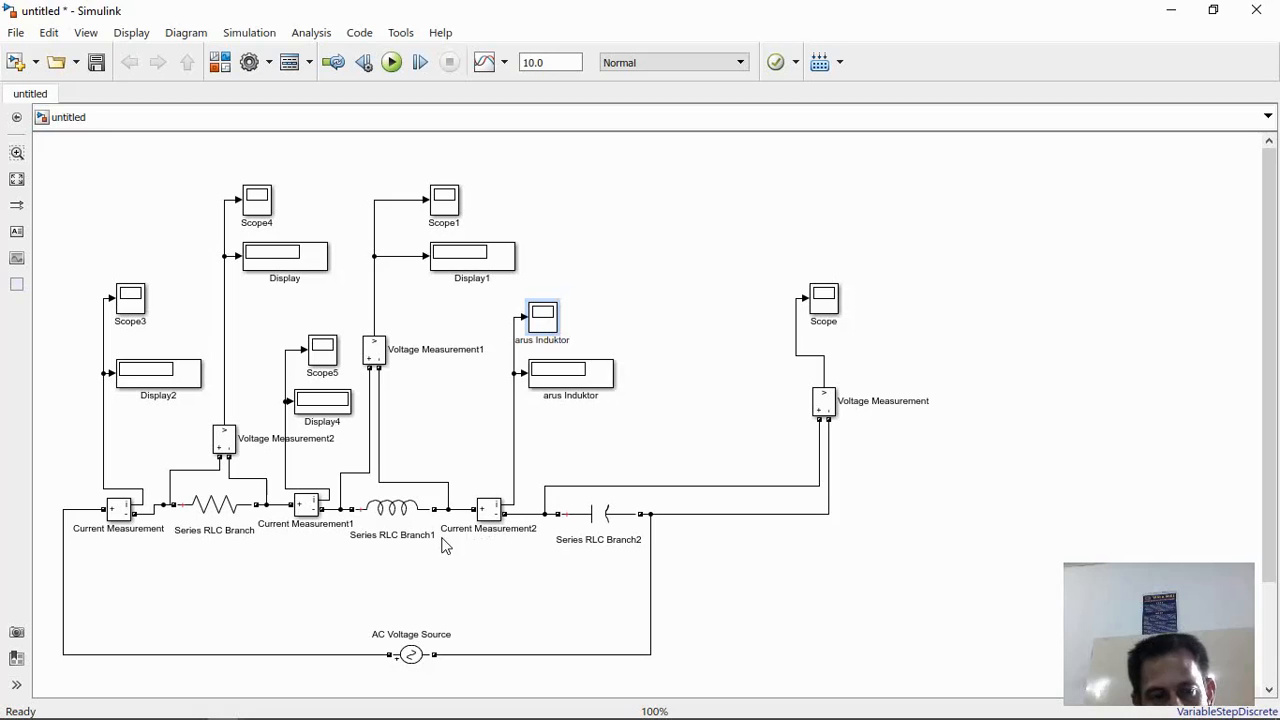
{"action": "left_click", "coordinate": [476, 707]}
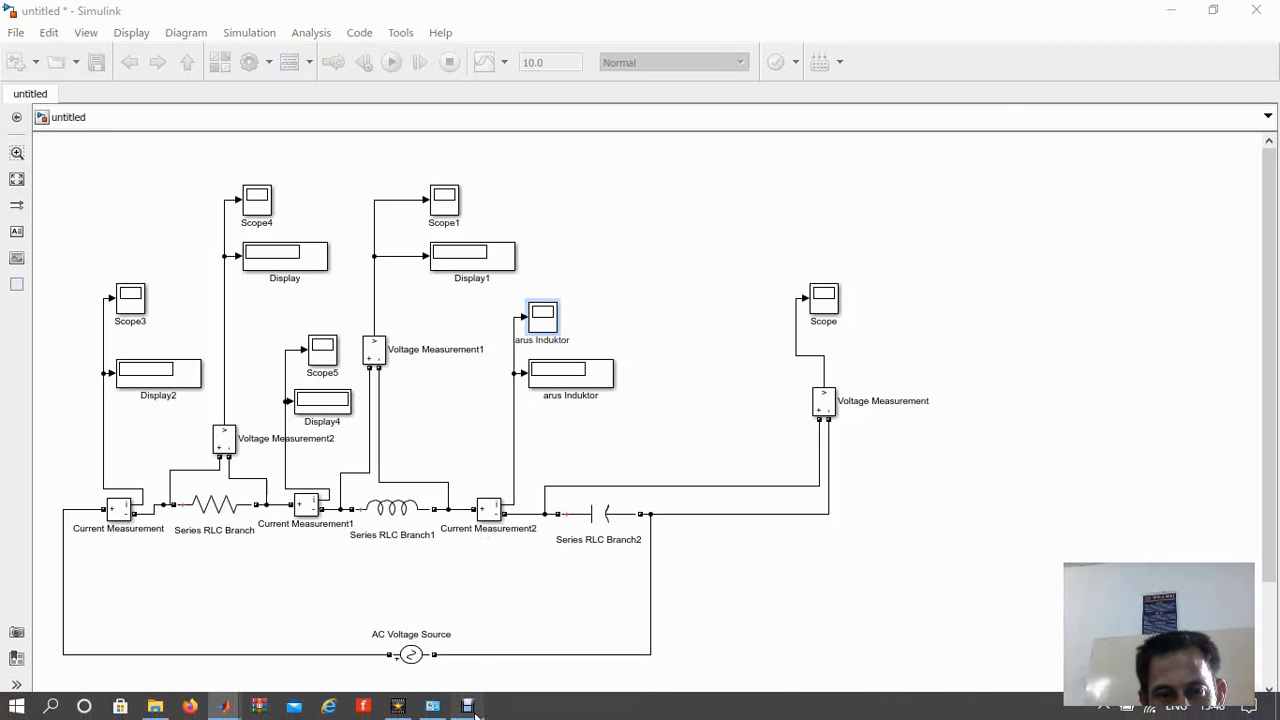
{"action": "left_click", "coordinate": [457, 557]}
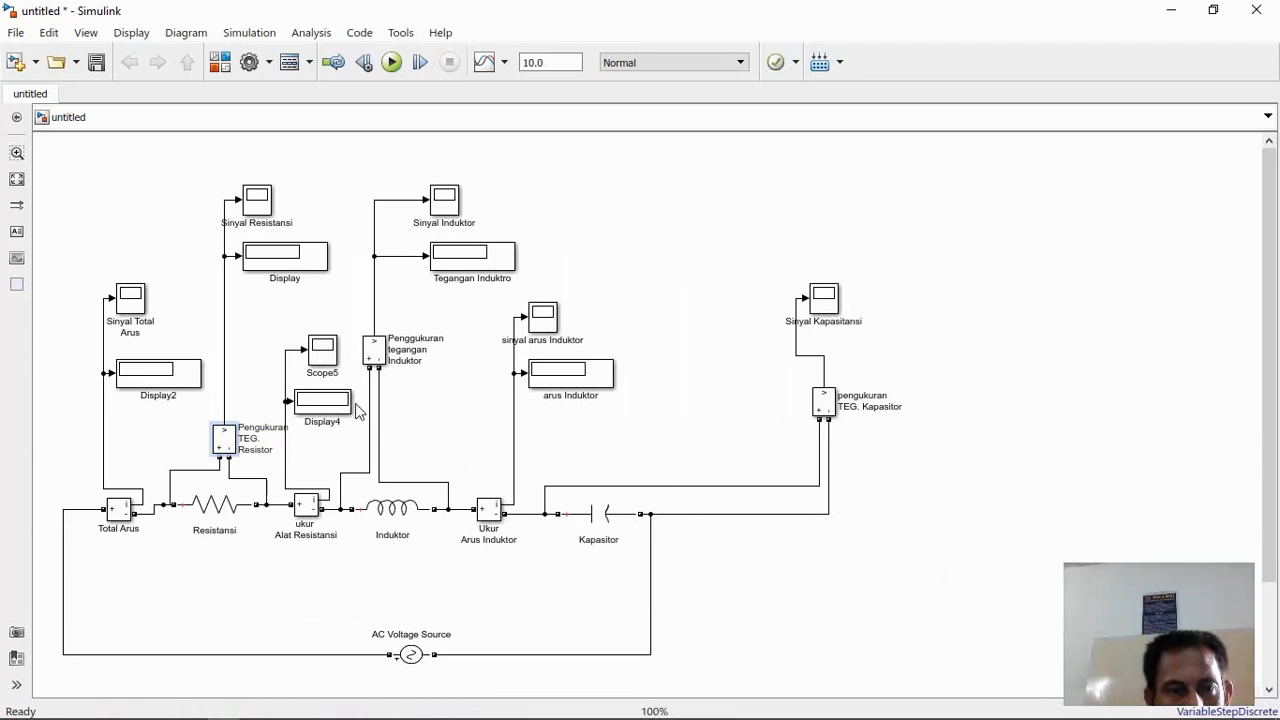
Step: Try to rename the Scope5 block as "Sinyal Resistansi" and dismiss the dialog
{"action": "left_click", "coordinate": [331, 374]}
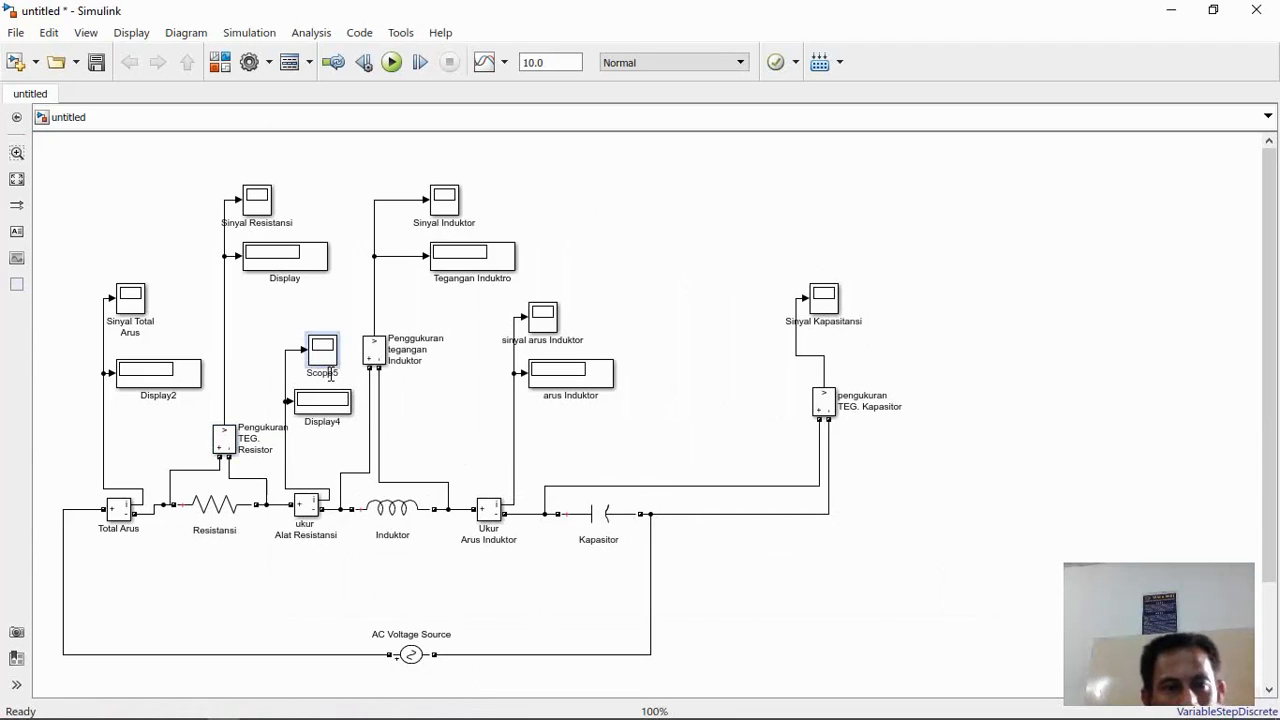
{"action": "key", "text": "BackSpace"}
{"action": "key", "text": "BackSpace"}
{"action": "key", "text": "BackSpace"}
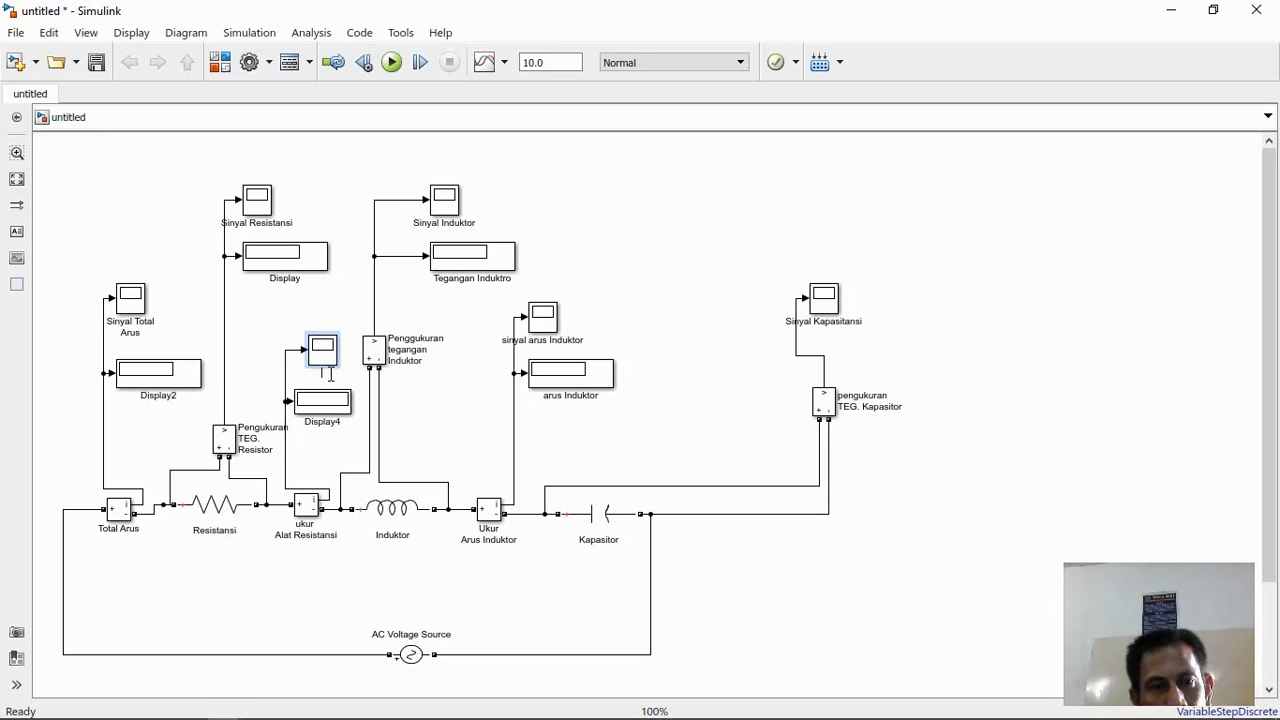
{"action": "type", "text": "Sinyal"}
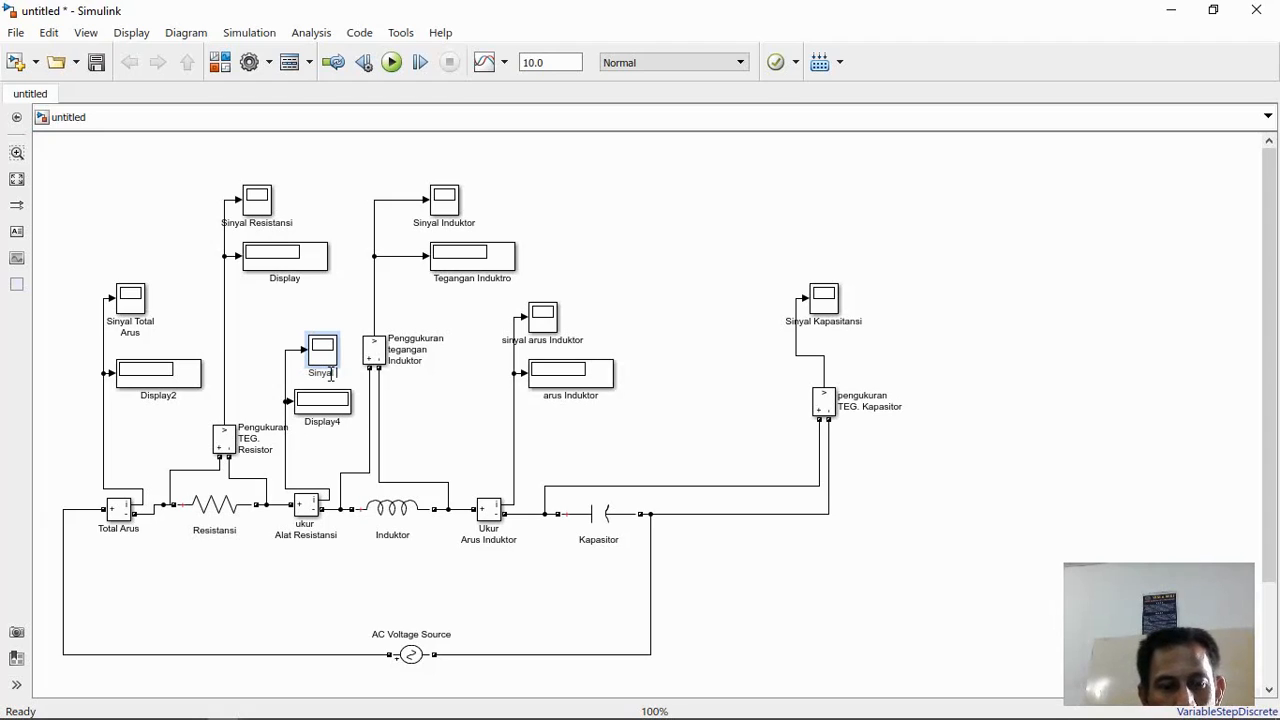
{"action": "type", "text": " Resi"}
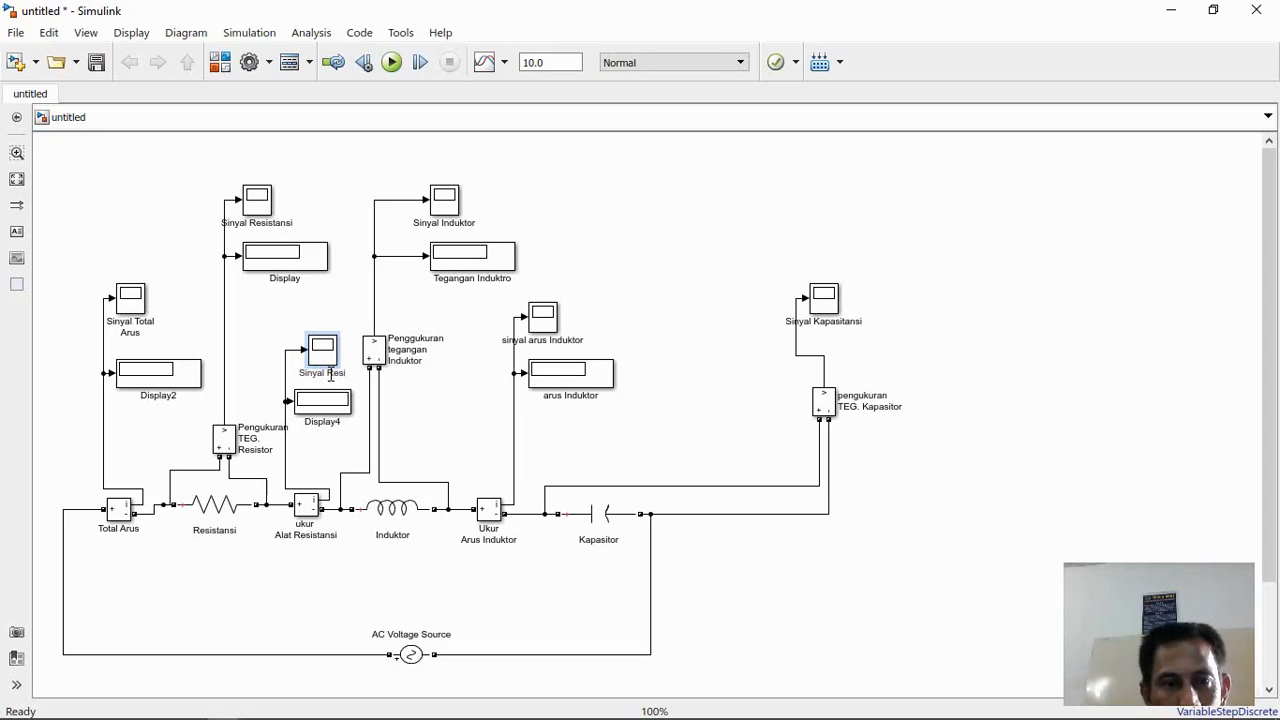
{"action": "type", "text": "stansi"}
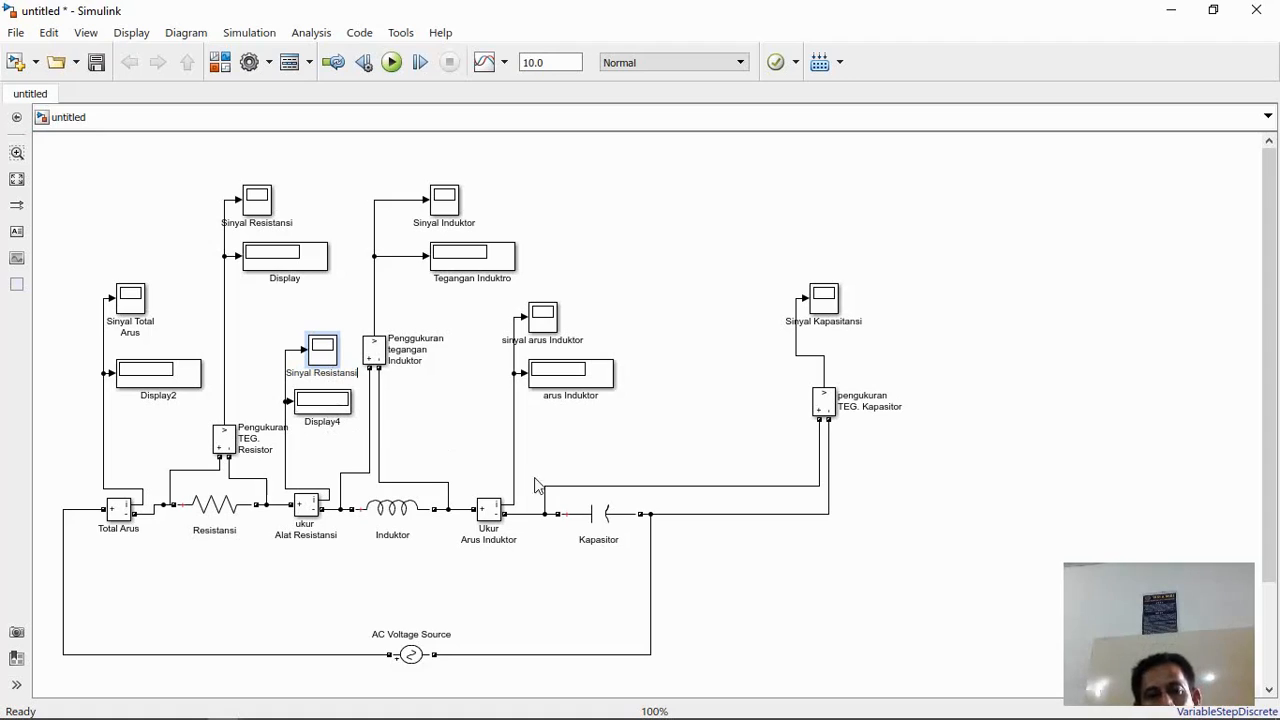
{"action": "left_click", "coordinate": [442, 624]}
{"action": "left_click", "coordinate": [1270, 479]}
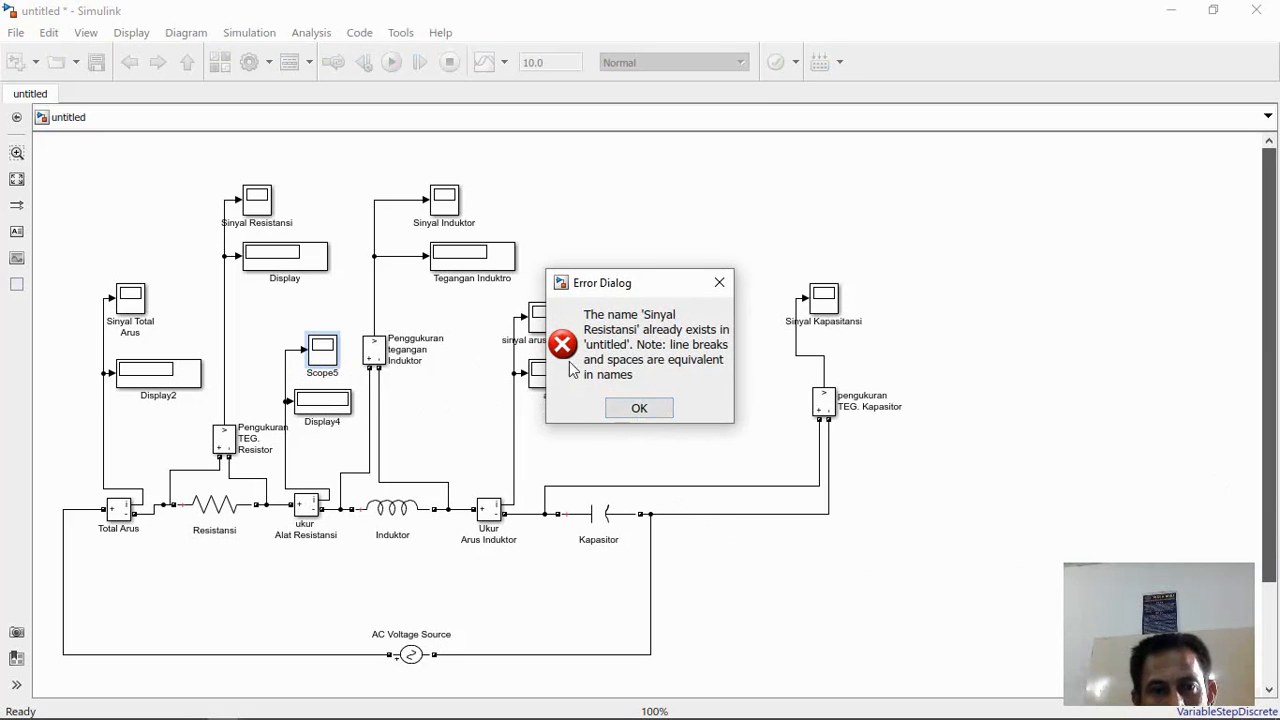
{"action": "left_click", "coordinate": [661, 408]}
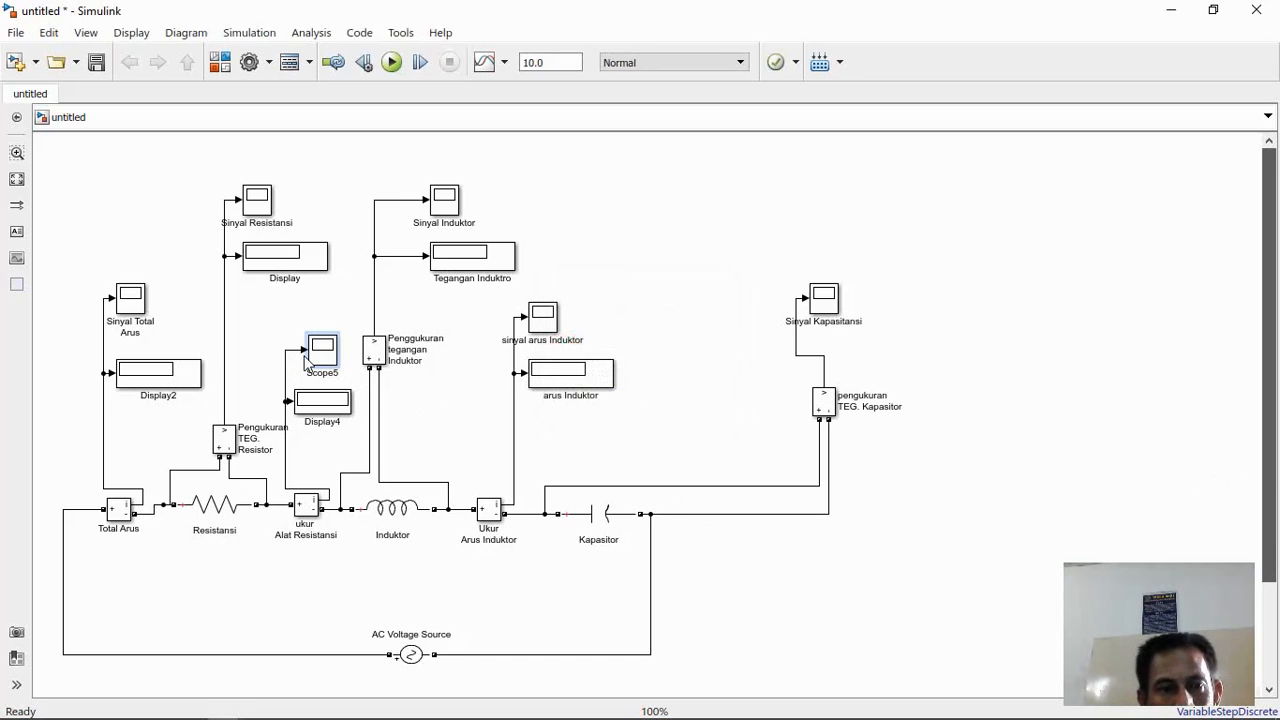
Step: Rename the Scope5 block above Display4 as "Sinyal Arus"
{"action": "scroll", "coordinate": [305, 362], "scroll_direction": "up", "scroll_amount": 2}
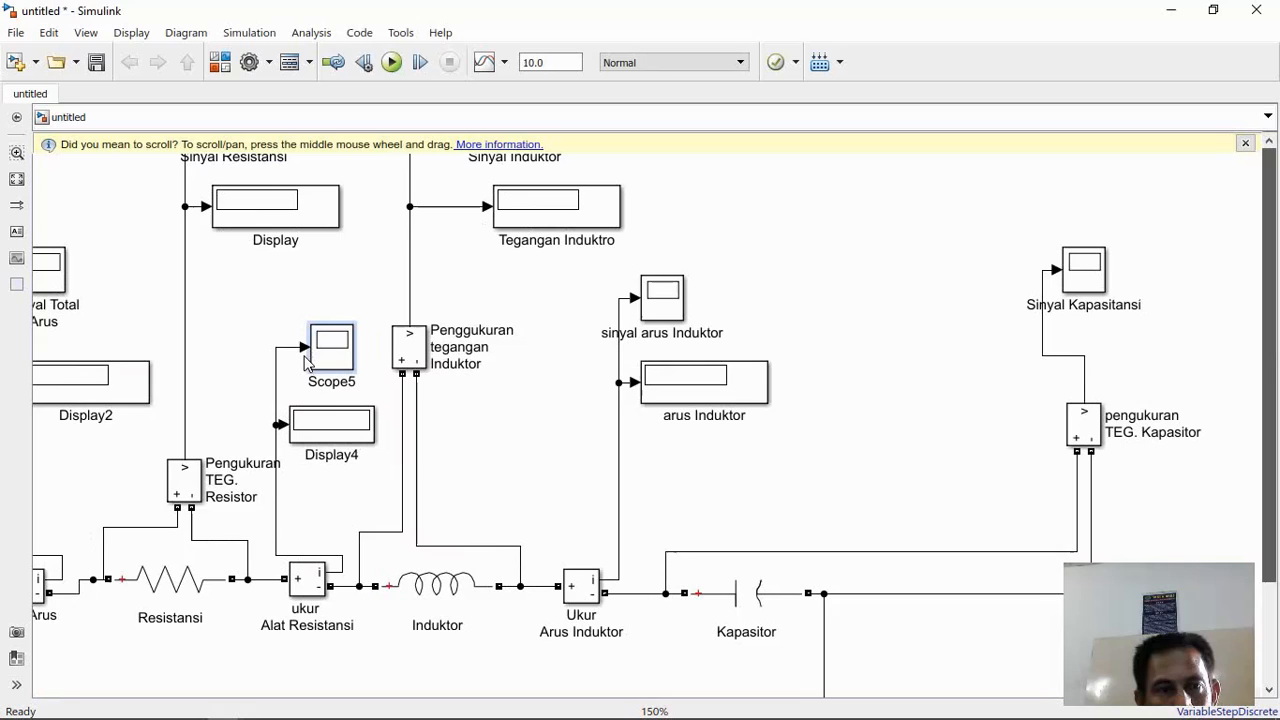
{"action": "left_click", "coordinate": [334, 381]}
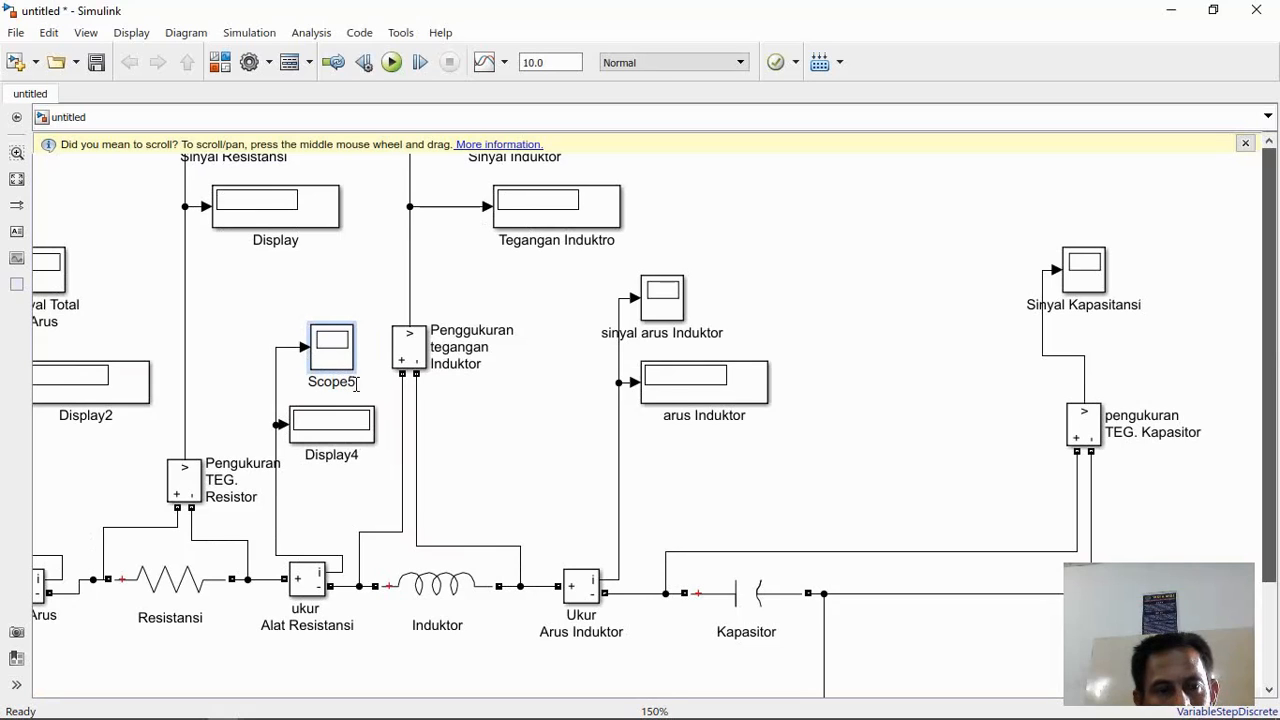
{"action": "key", "text": "BackSpace"}
{"action": "key", "text": "BackSpace"}
{"action": "key", "text": "BackSpace"}
{"action": "type", "text": "Sinyal "}
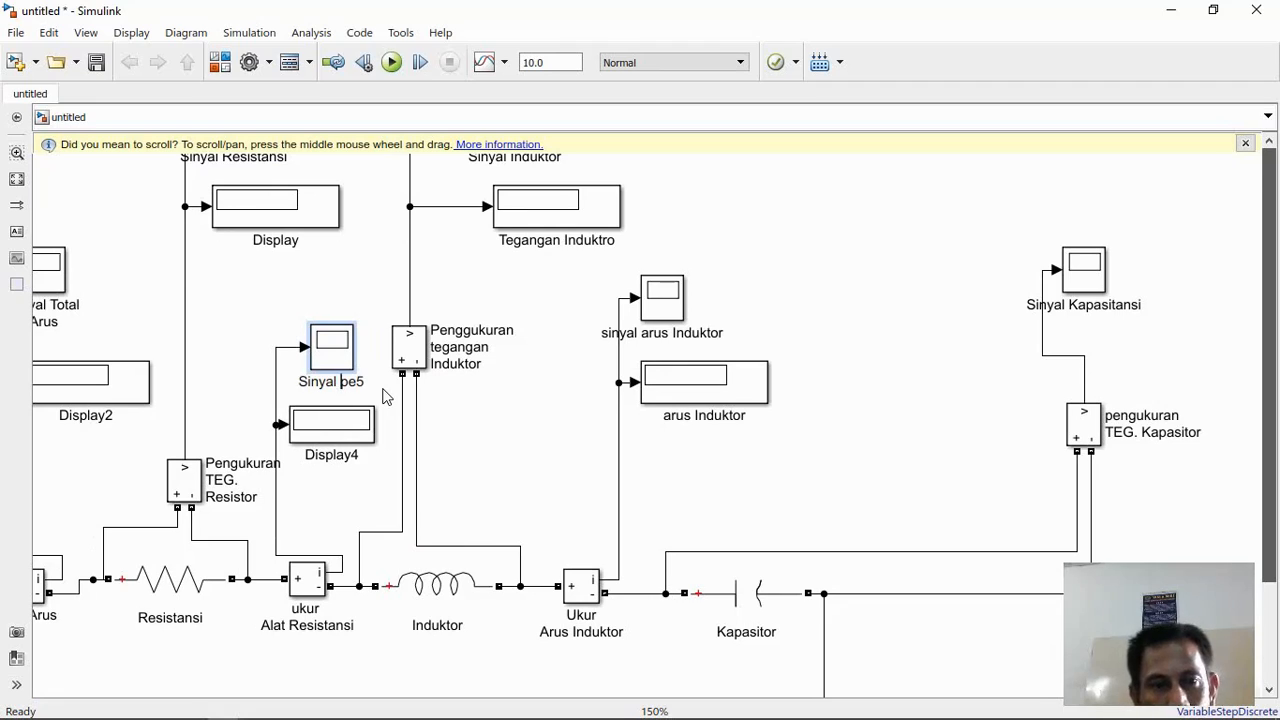
{"action": "type", "text": "Arus"}
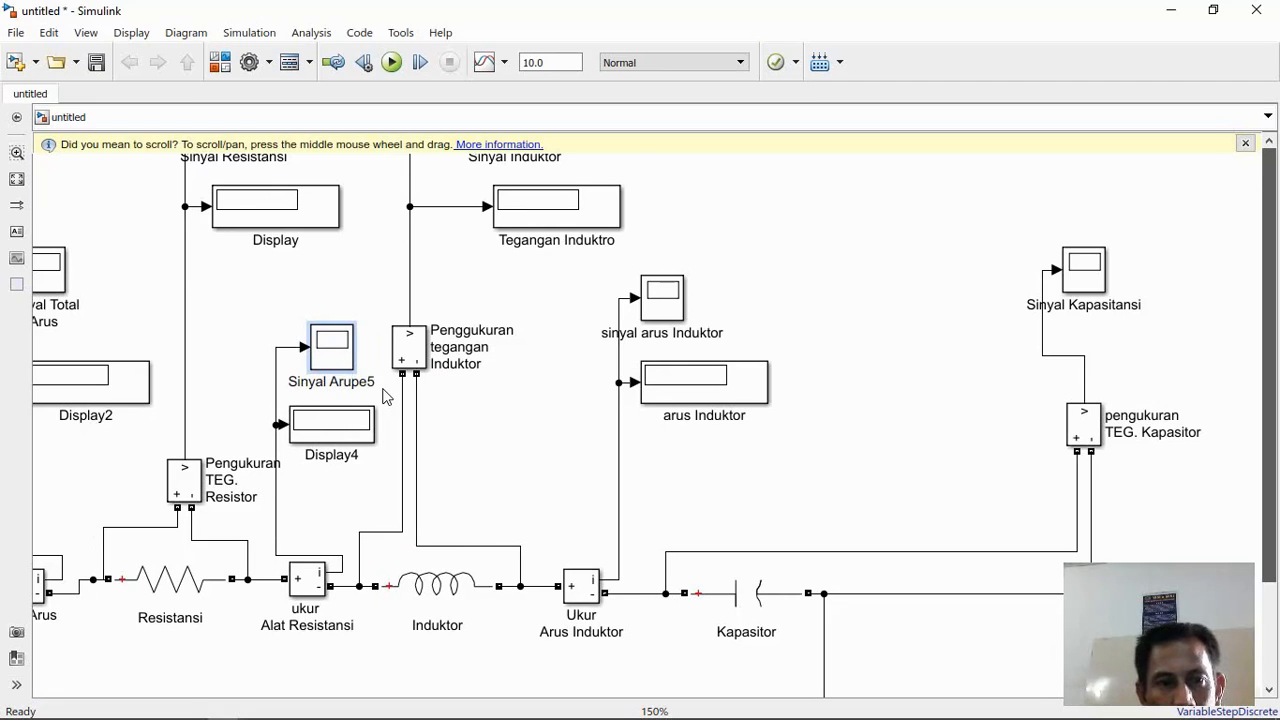
{"action": "key", "text": "Delete"}
{"action": "key", "text": "Delete"}
{"action": "key", "text": "Delete"}
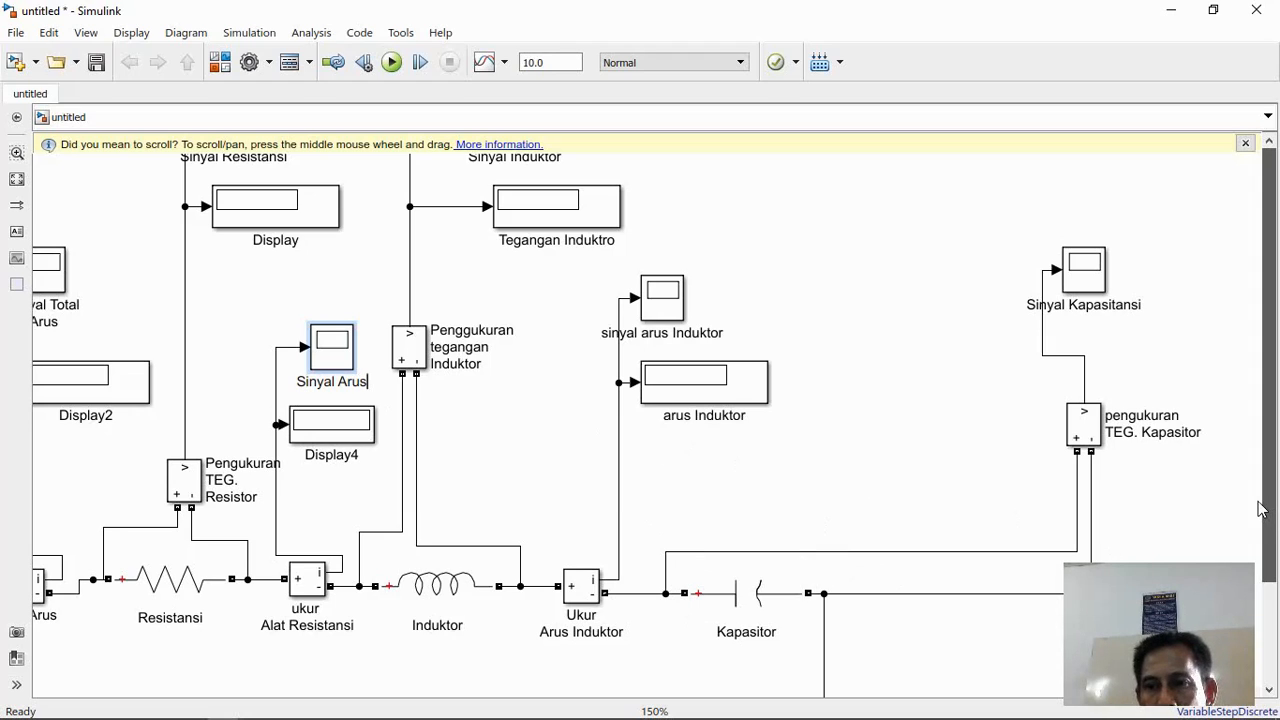
Step: Change the powergui block's simulation type to Discrete and apply the setting
{"action": "left_click_drag", "start_coordinate": [1268, 512], "coordinate": [1270, 640]}
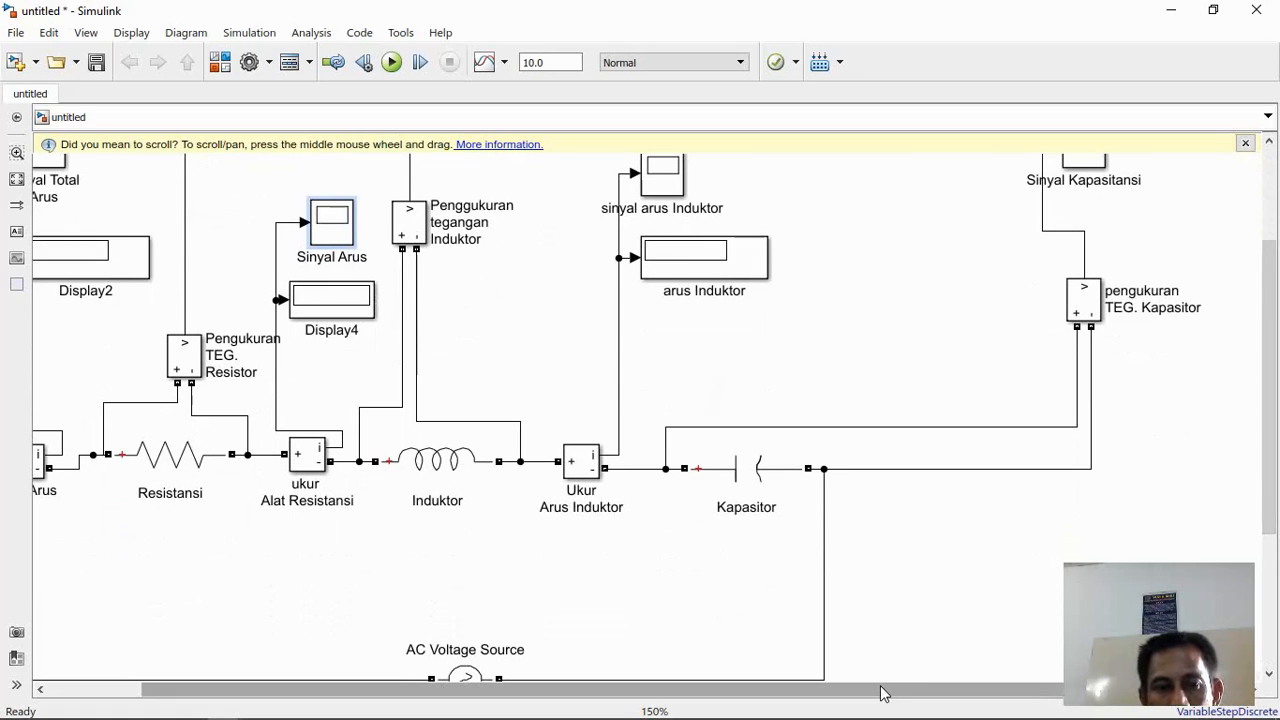
{"action": "left_click_drag", "start_coordinate": [886, 691], "coordinate": [601, 673]}
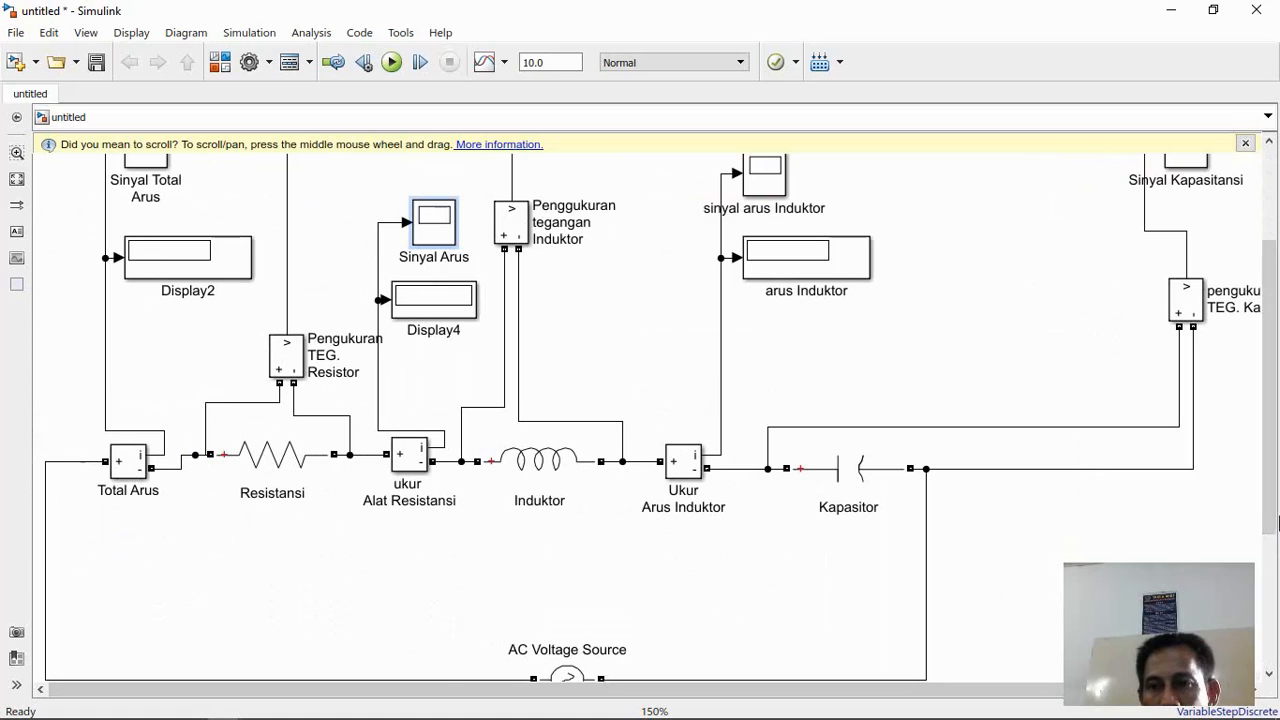
{"action": "left_click_drag", "start_coordinate": [1275, 519], "coordinate": [1275, 645]}
{"action": "left_click", "coordinate": [828, 645]}
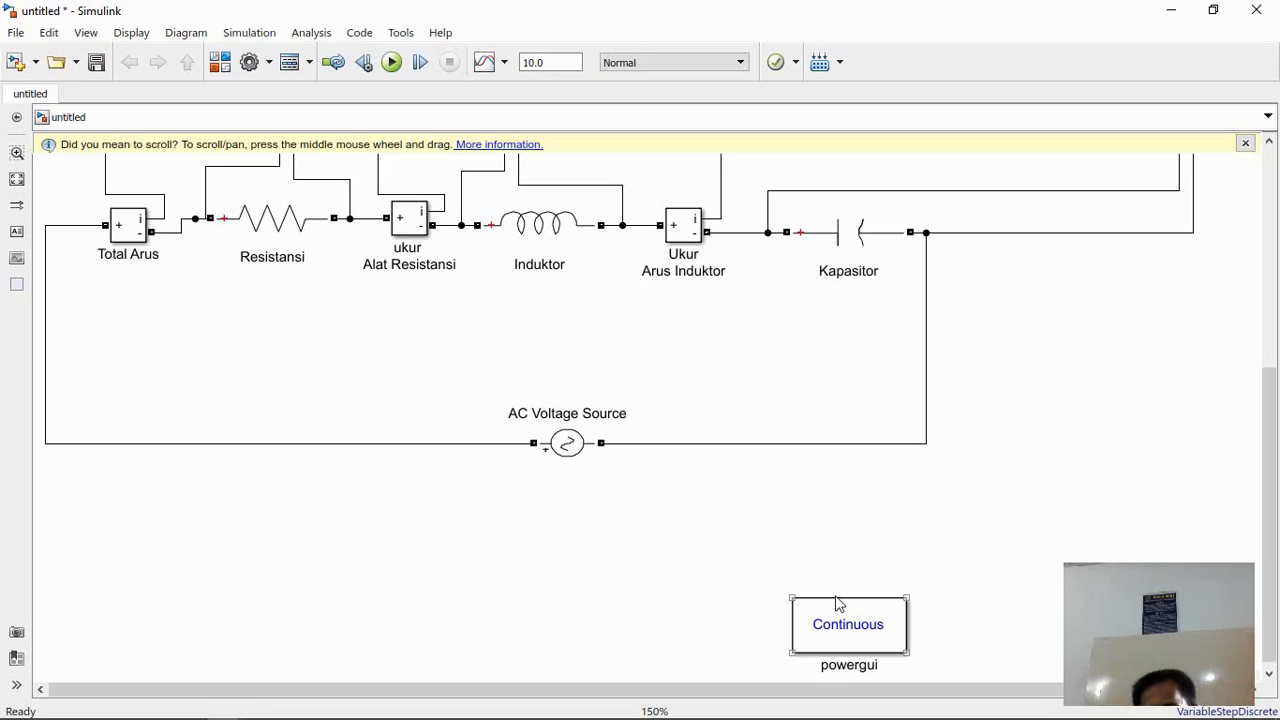
{"action": "left_click", "coordinate": [554, 437]}
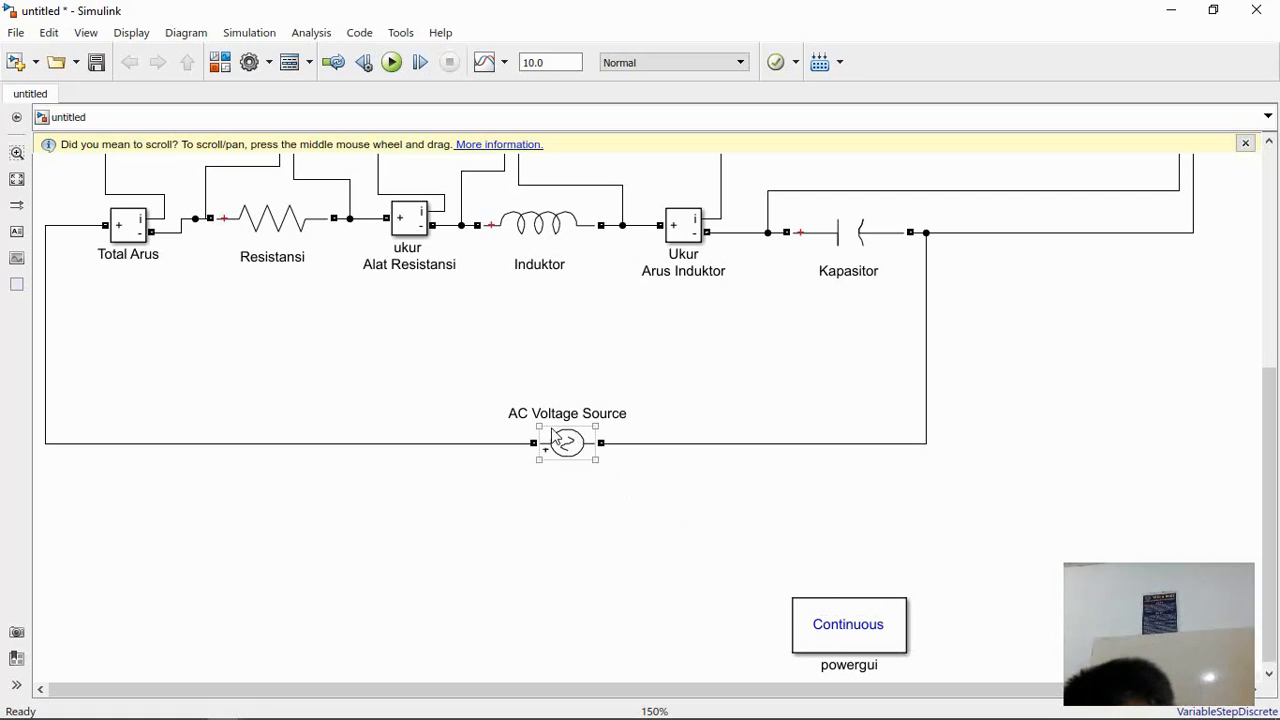
{"action": "left_click", "coordinate": [692, 510]}
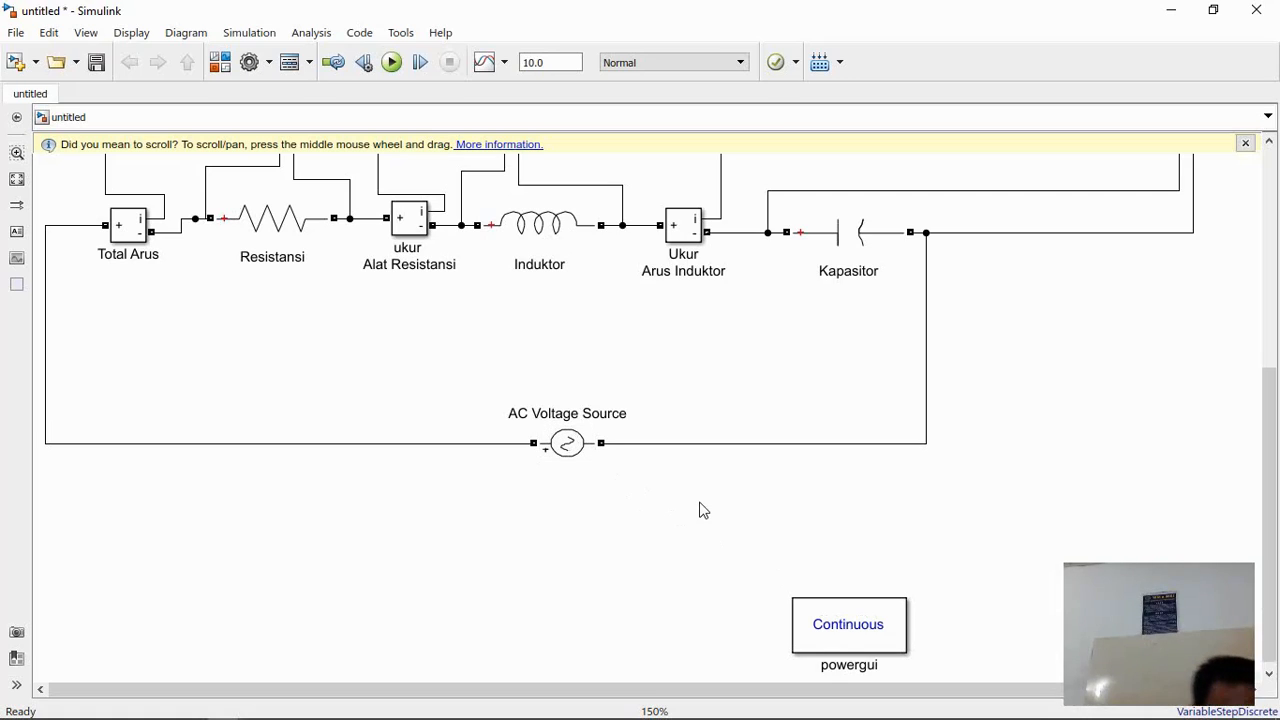
{"action": "left_click", "coordinate": [840, 624]}
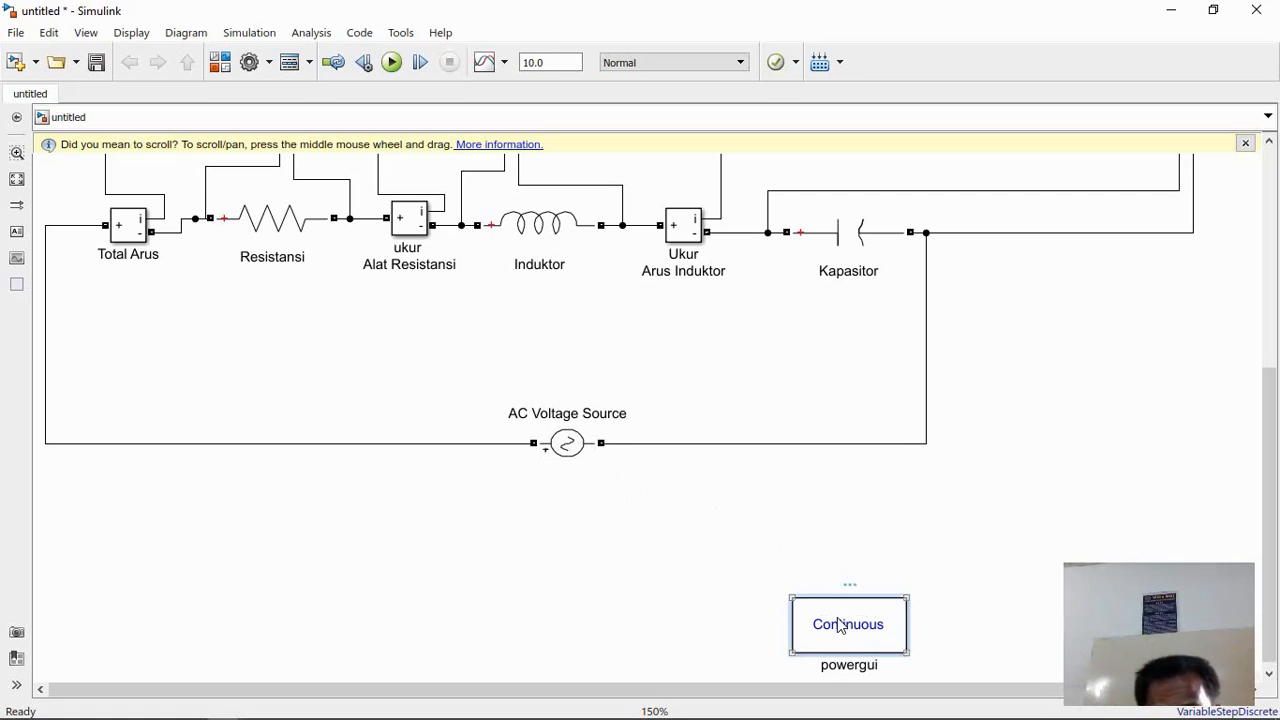
{"action": "double_click", "coordinate": [840, 624]}
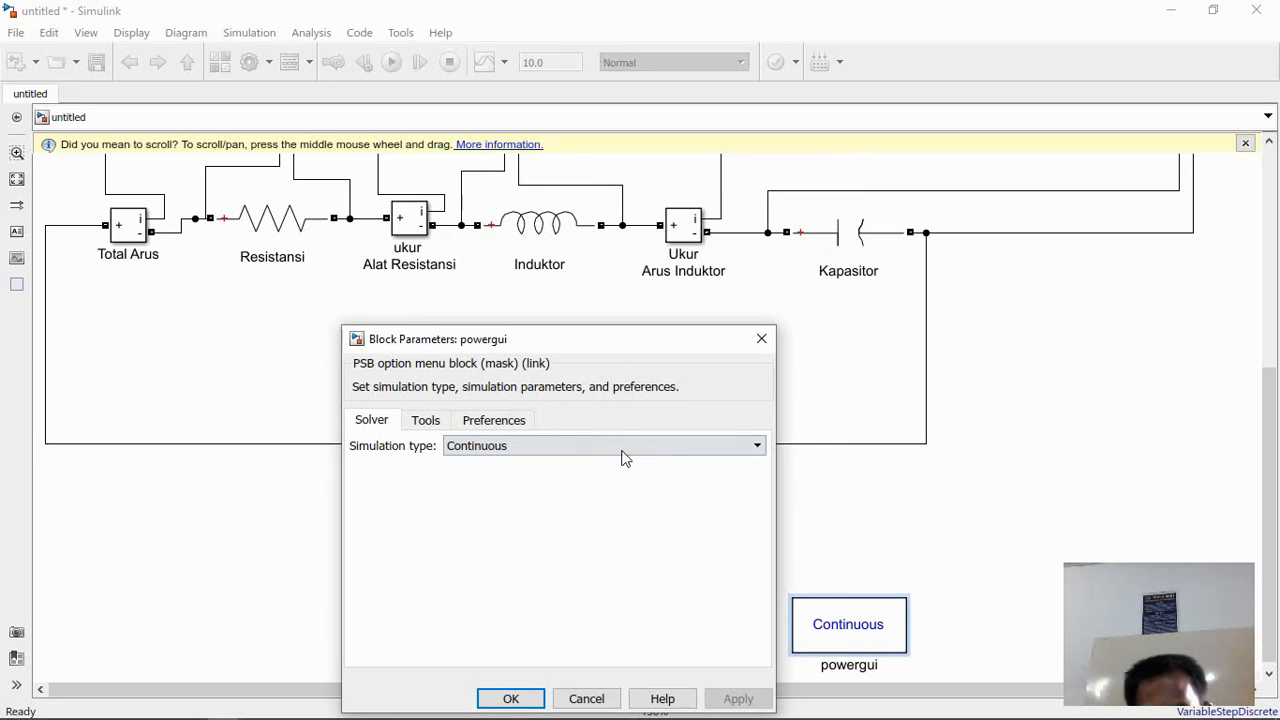
{"action": "left_click", "coordinate": [529, 452]}
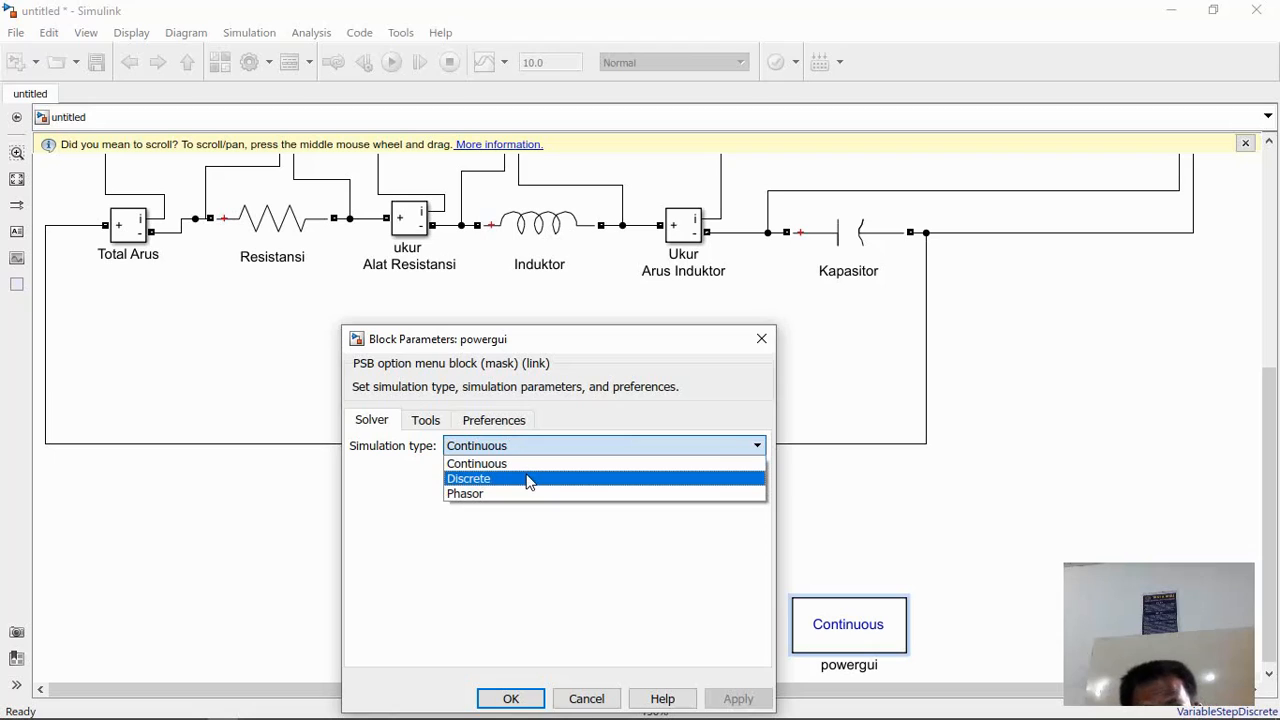
{"action": "left_click", "coordinate": [528, 481]}
{"action": "left_click", "coordinate": [466, 476]}
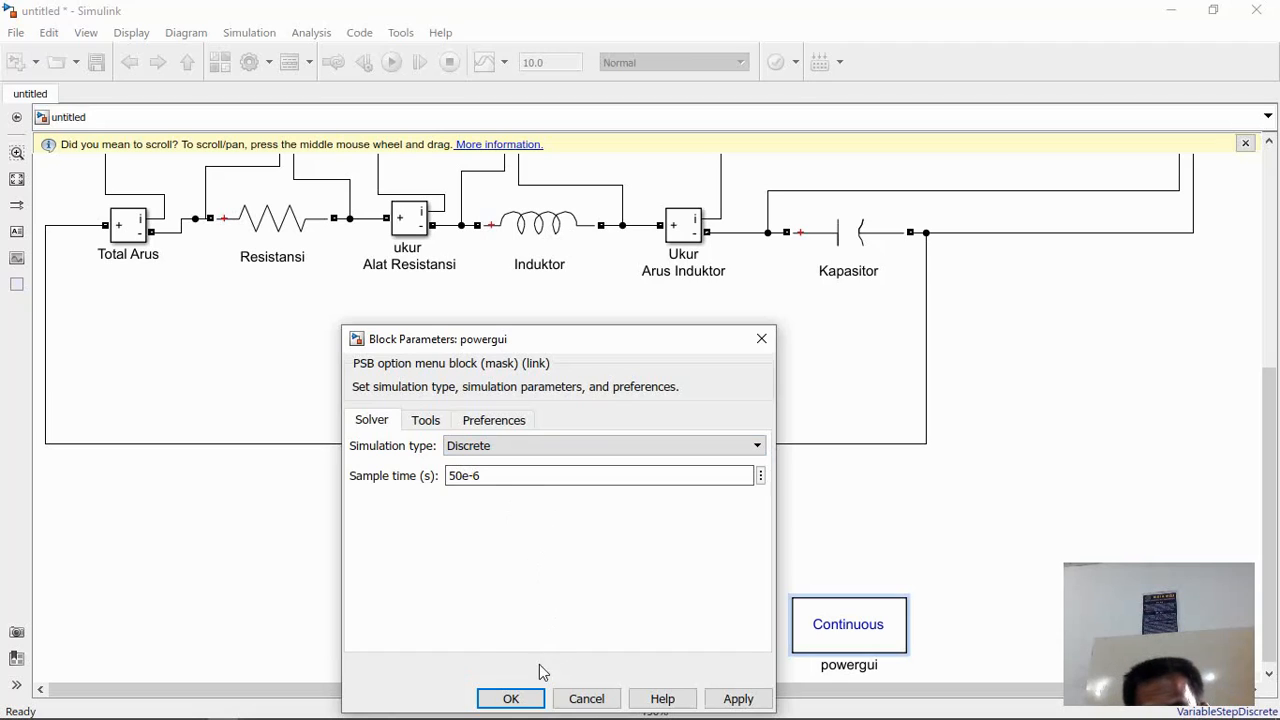
{"action": "left_click", "coordinate": [738, 698]}
{"action": "left_click", "coordinate": [508, 697]}
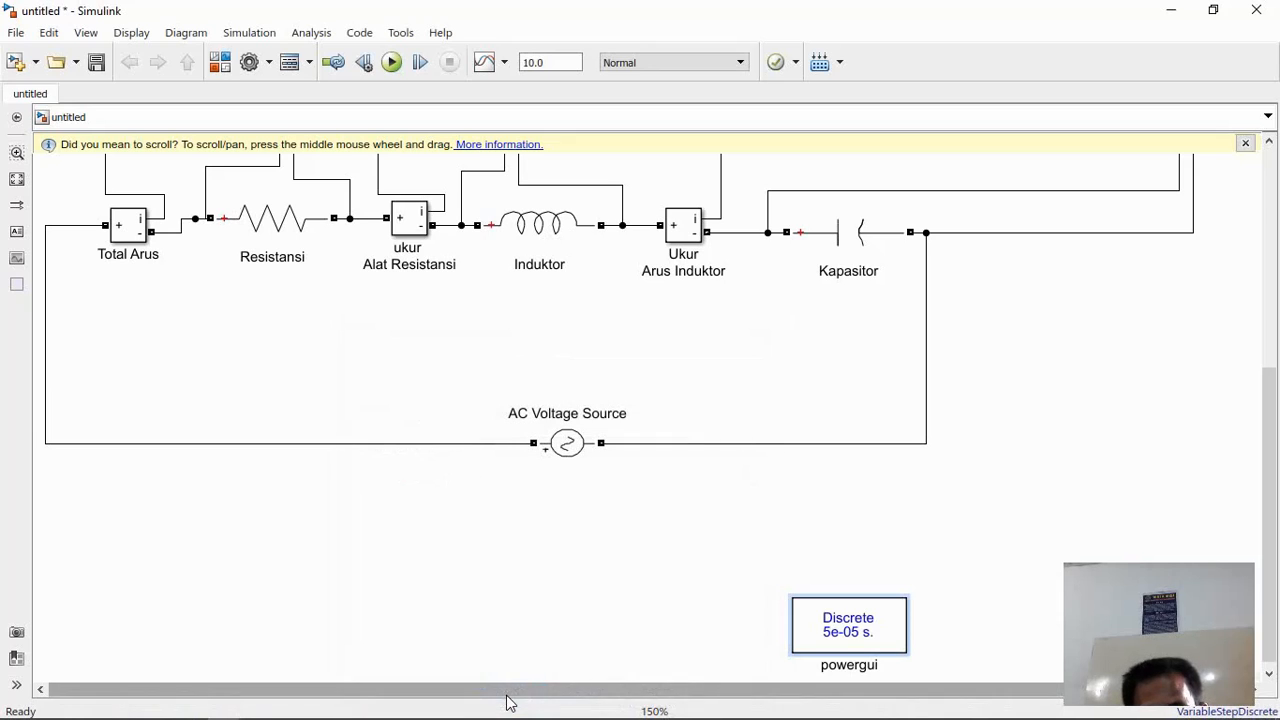
Step: View the plot of the Sinyal Total Arus scope and close its window
{"action": "left_click_drag", "start_coordinate": [1270, 522], "coordinate": [1270, 306]}
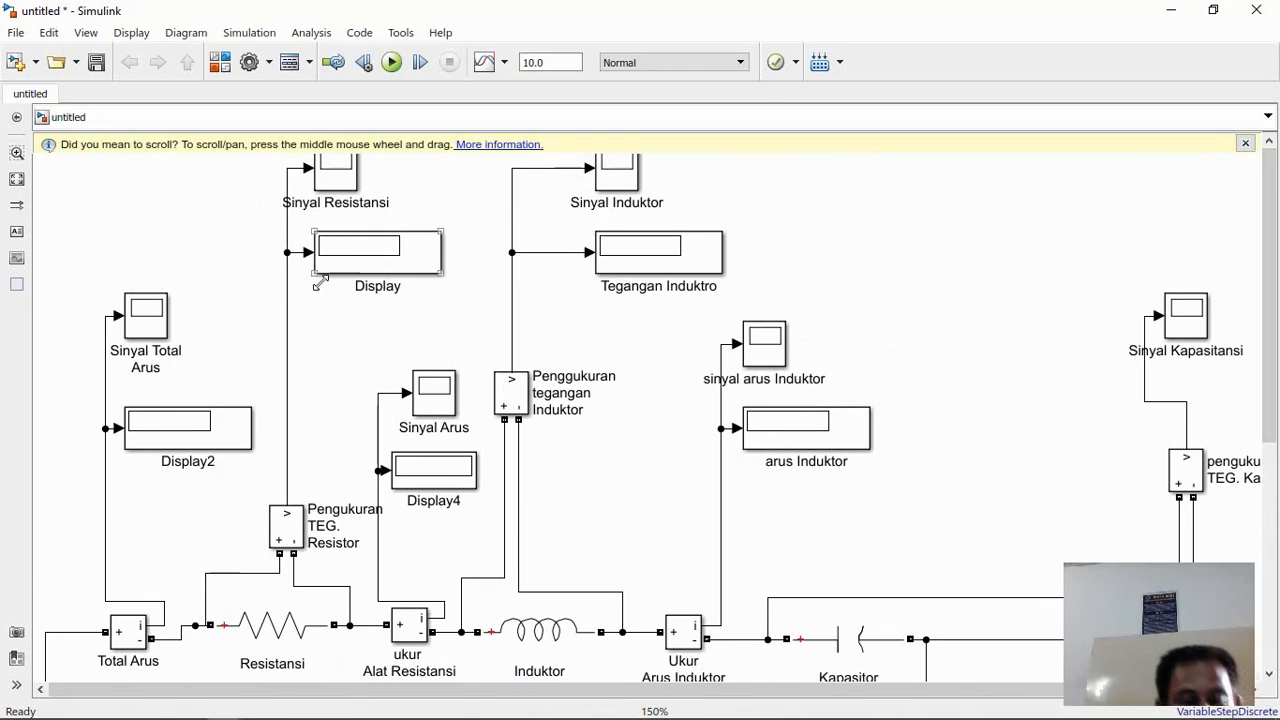
{"action": "left_click", "coordinate": [143, 337]}
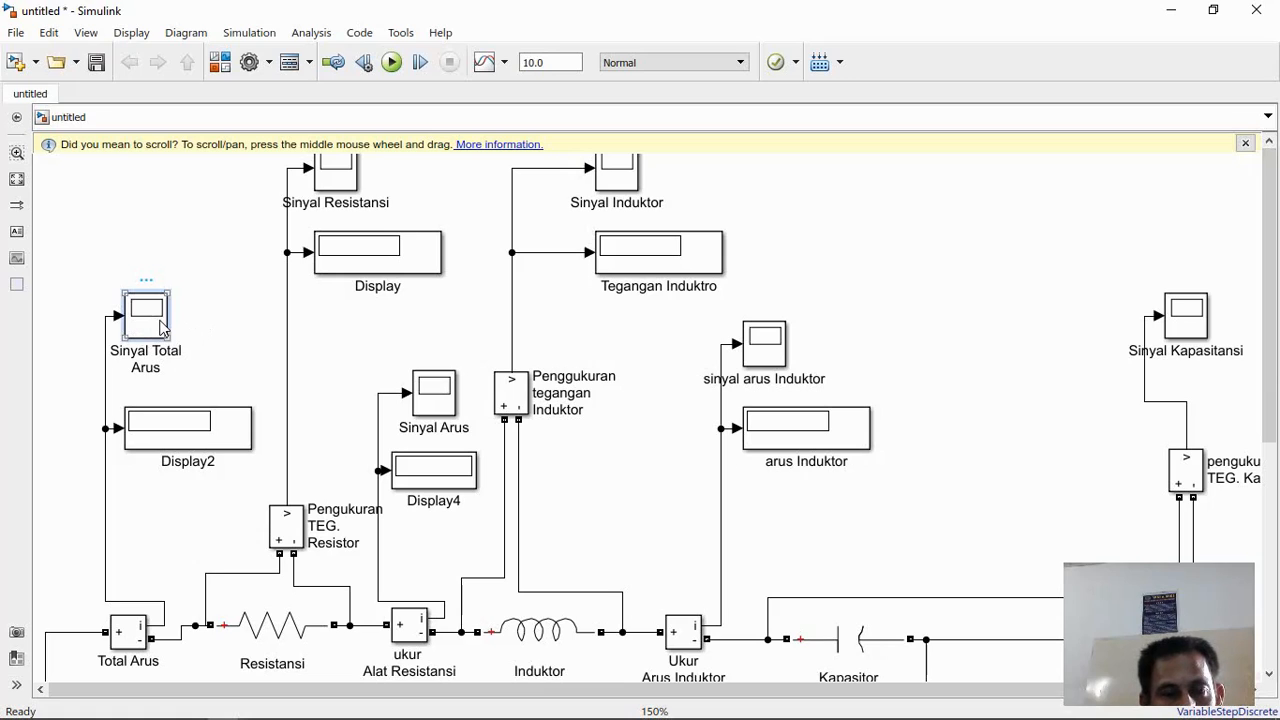
{"action": "double_click", "coordinate": [161, 326]}
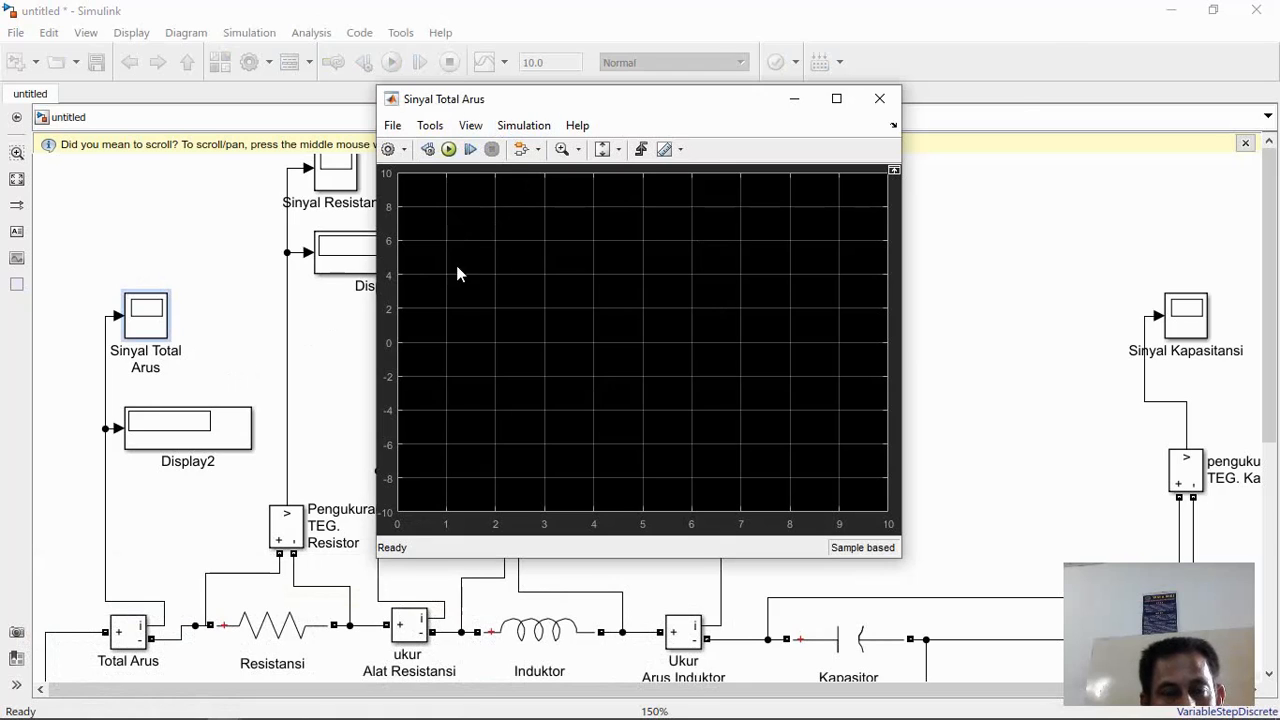
{"action": "left_click", "coordinate": [881, 99]}
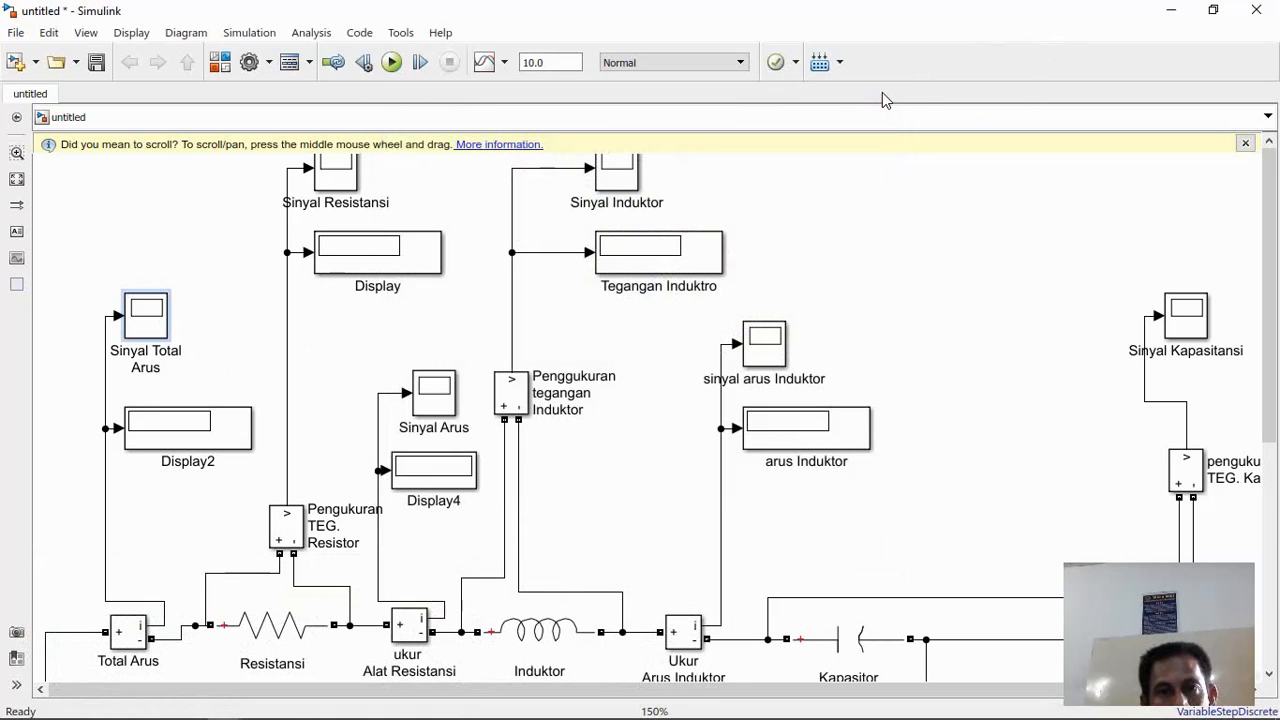
Step: Run the simulation with a stop time of 10.0 and check the current and voltage displays across the circuit
{"action": "left_click", "coordinate": [393, 62]}
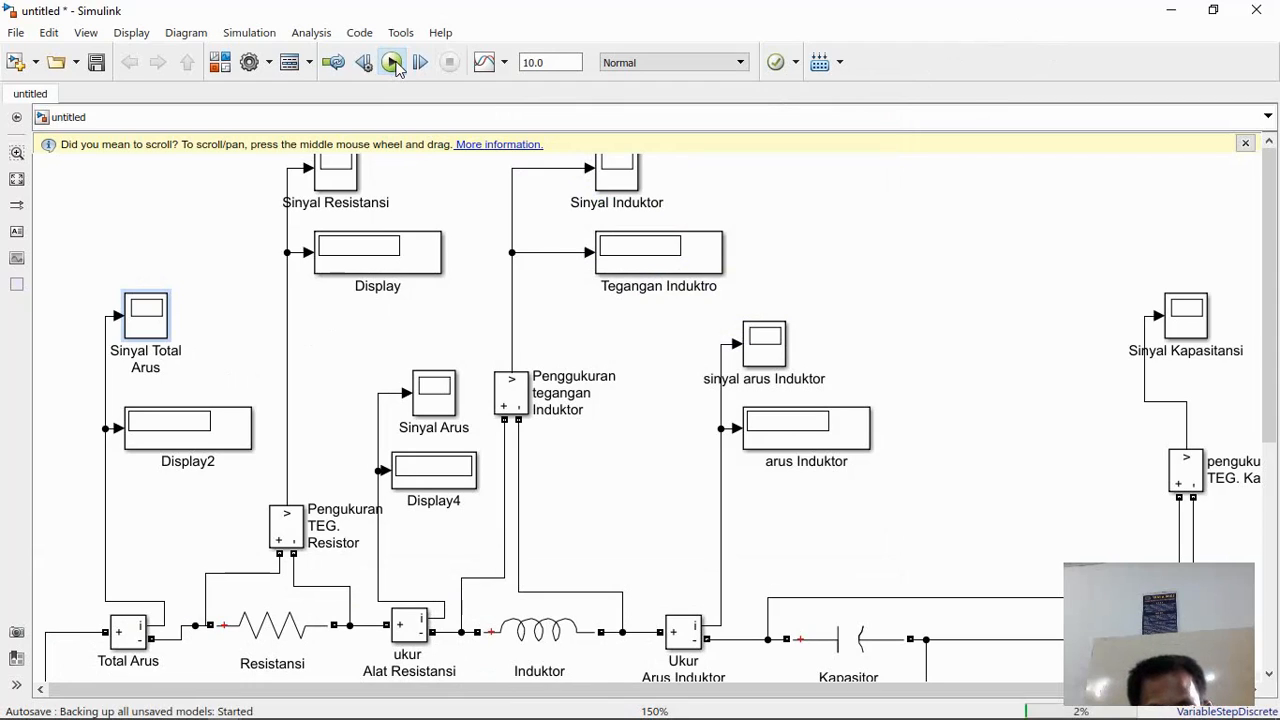
{"action": "left_click", "coordinate": [531, 63]}
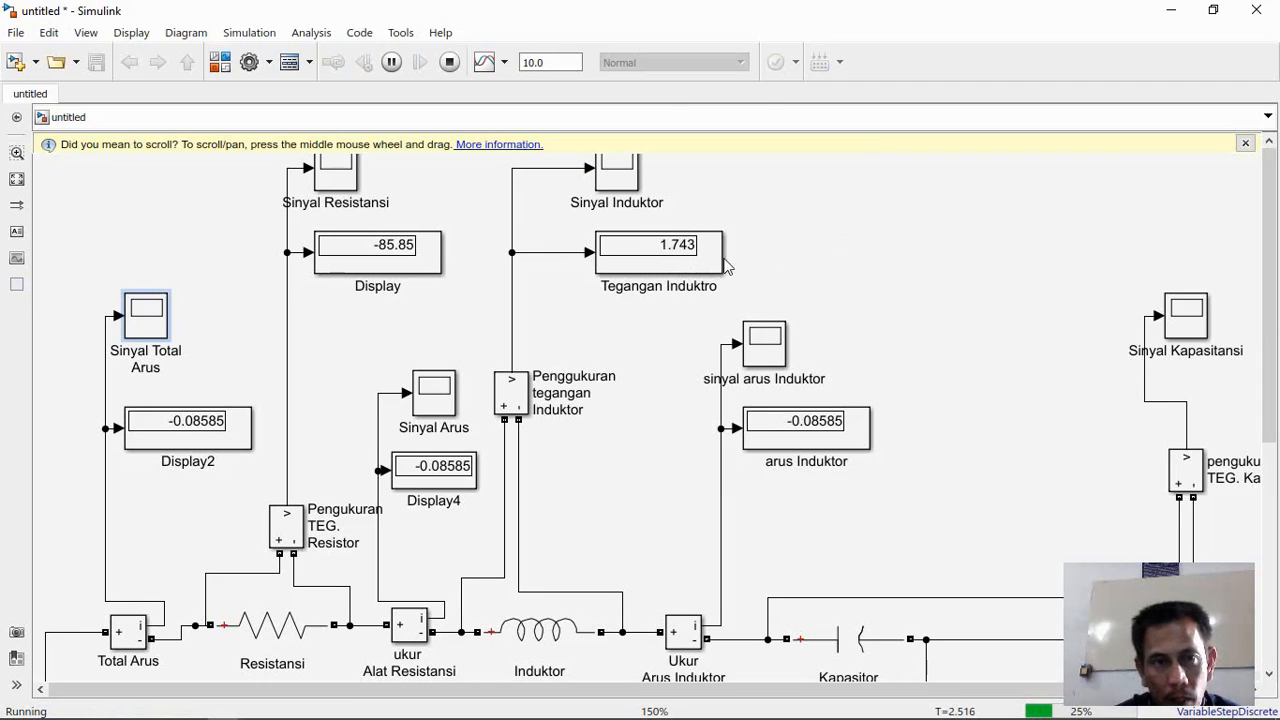
{"action": "left_click_drag", "start_coordinate": [1272, 333], "coordinate": [1277, 435]}
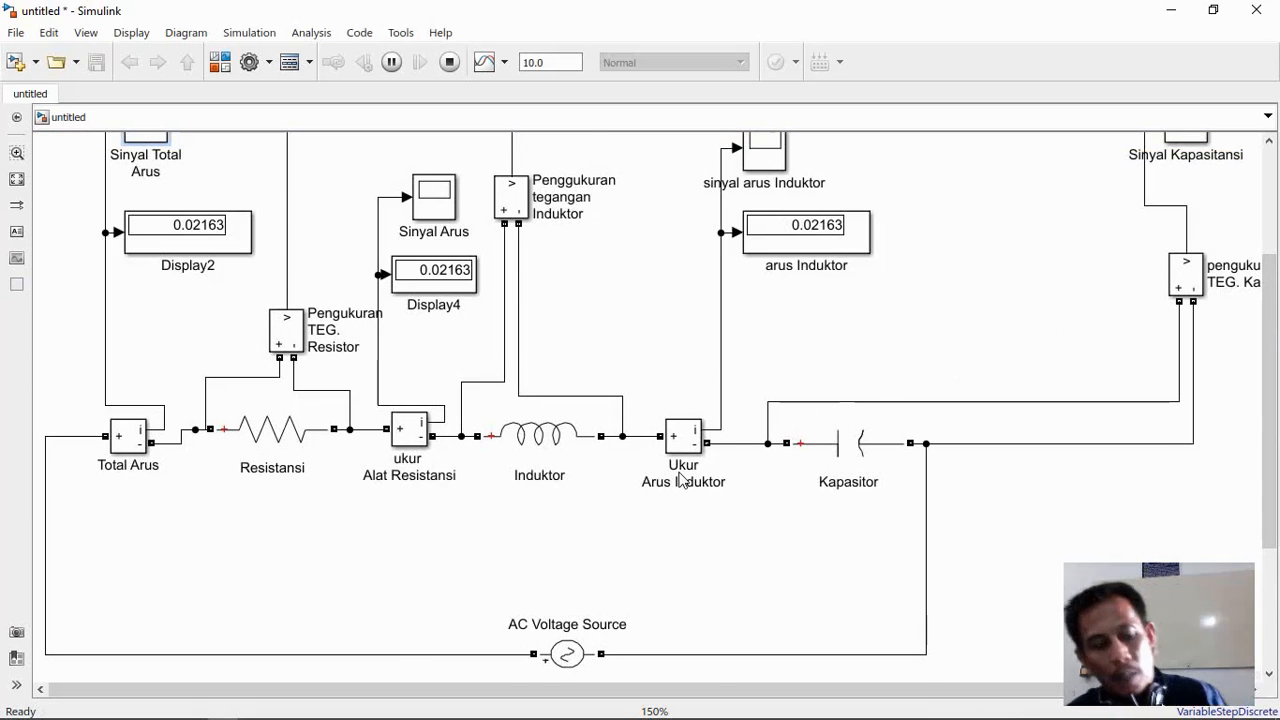
{"action": "scroll", "coordinate": [679, 480], "scroll_direction": "up", "scroll_amount": 4}
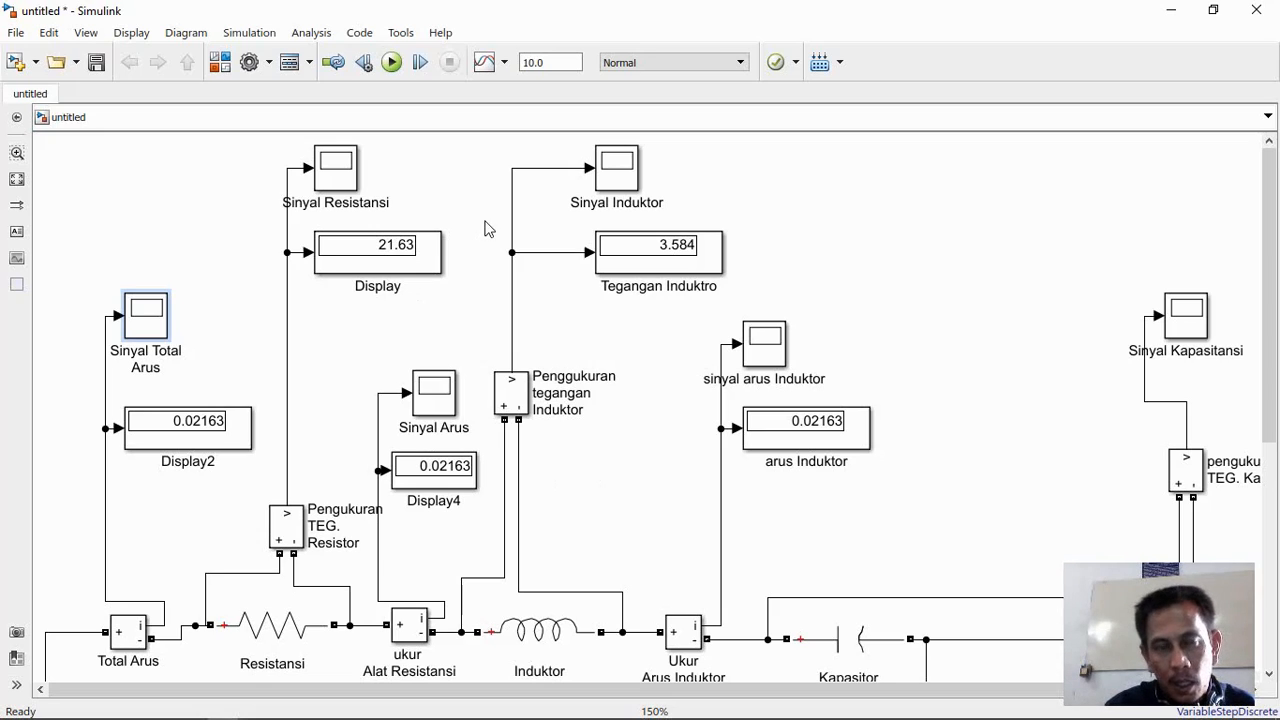
Step: Inspect the Sinyal Induktor waveform in a maximized scope window with horizontal zoom enabled, and return to the model
{"action": "left_click", "coordinate": [632, 181]}
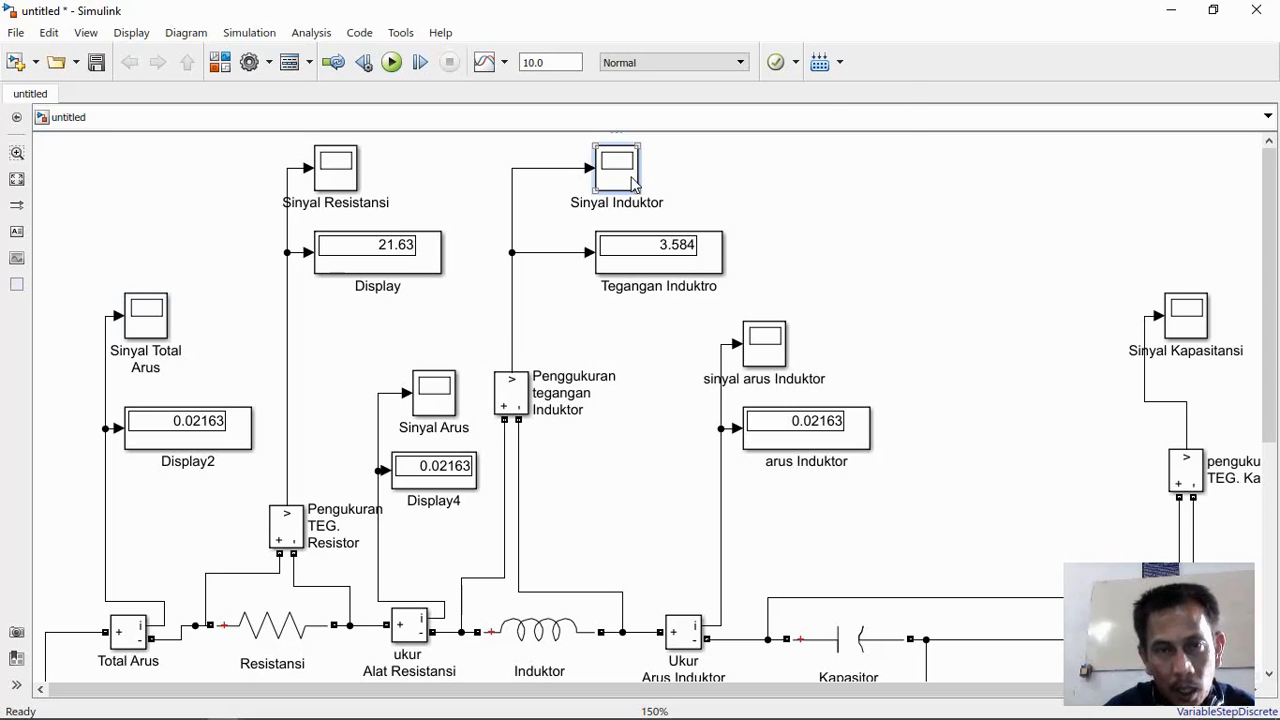
{"action": "double_click", "coordinate": [632, 181]}
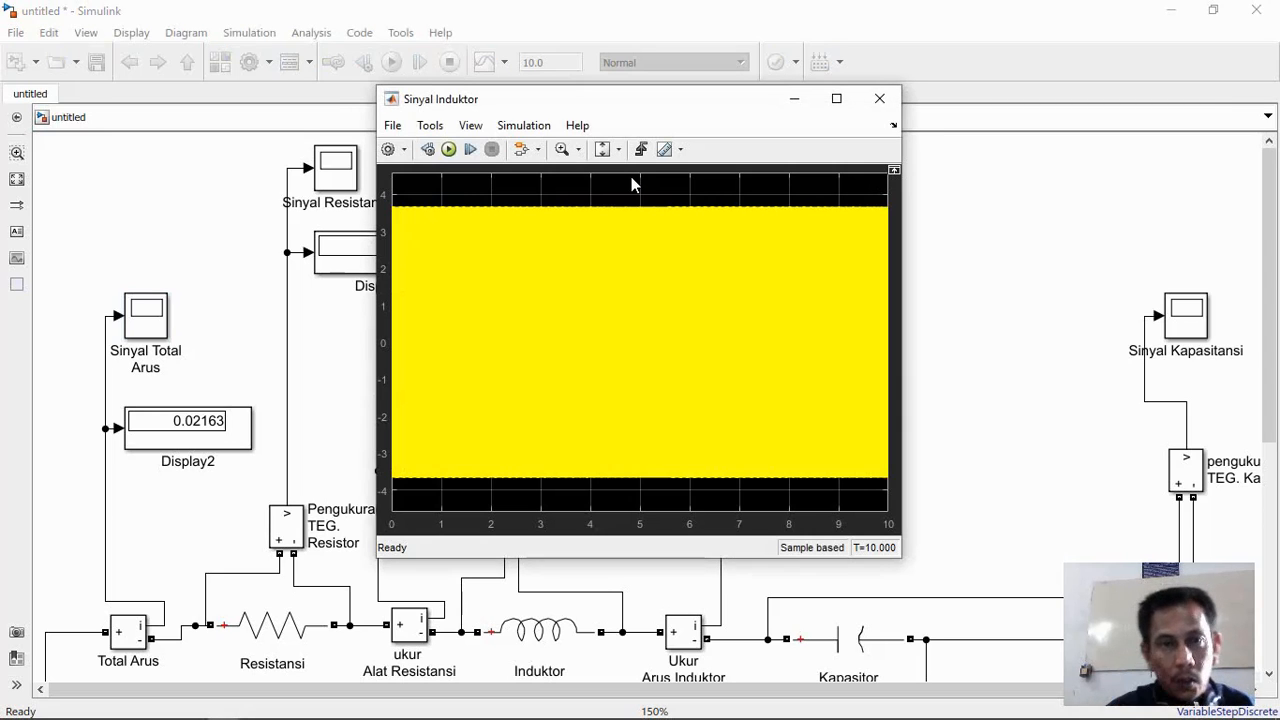
{"action": "left_click", "coordinate": [838, 100]}
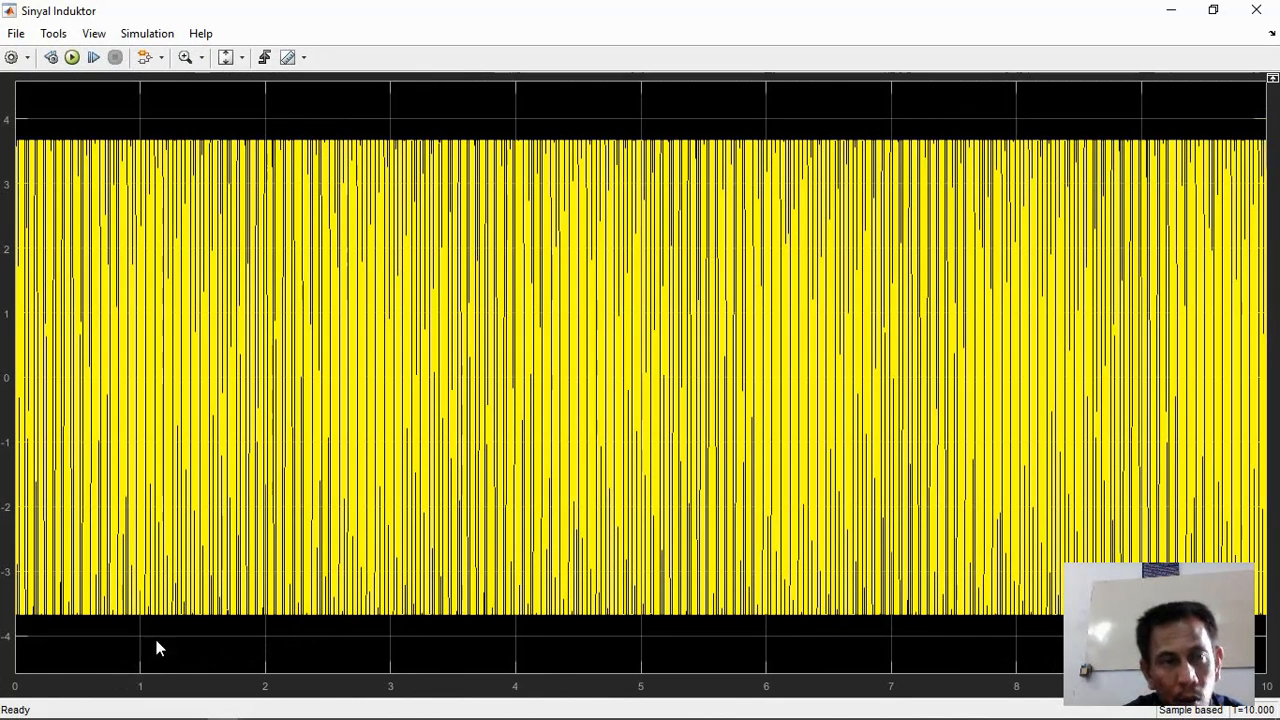
{"action": "left_click", "coordinate": [204, 62]}
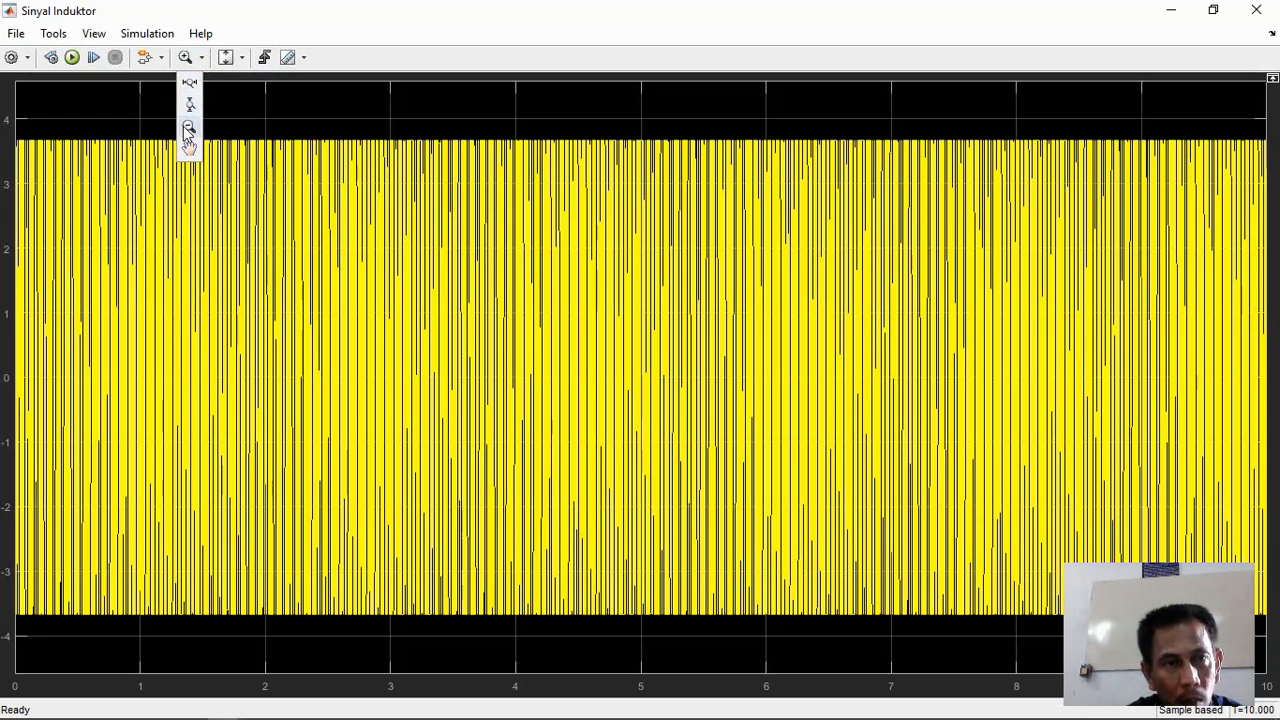
{"action": "left_click", "coordinate": [189, 86]}
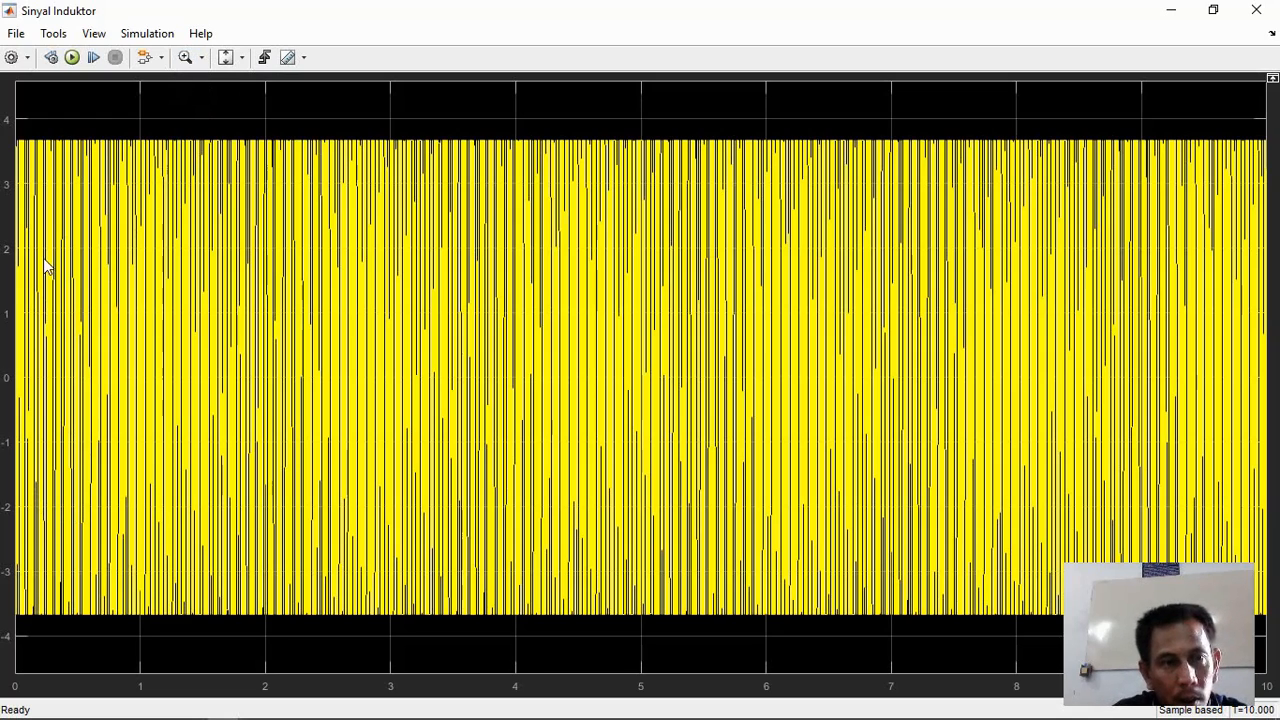
{"action": "key", "text": "alt+Tab"}
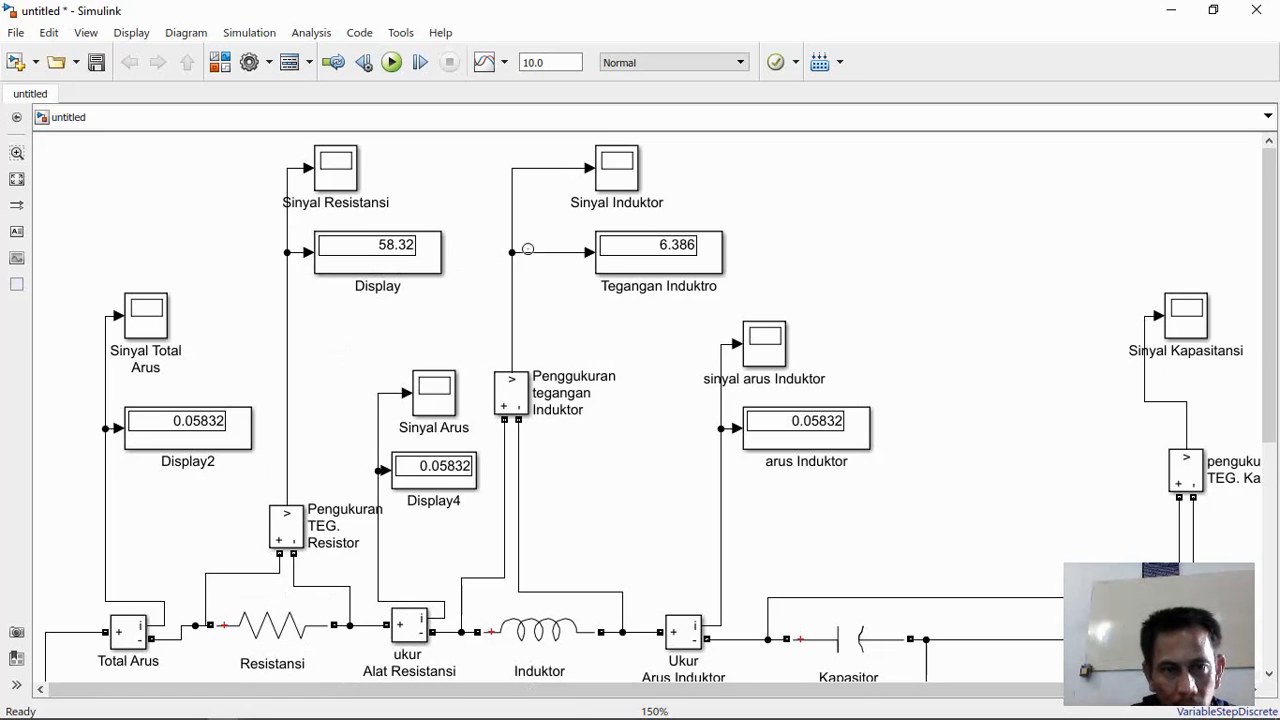
Step: Review the number format options of the resistor voltage's Display block and close its parameters without changes
{"action": "left_click", "coordinate": [388, 276]}
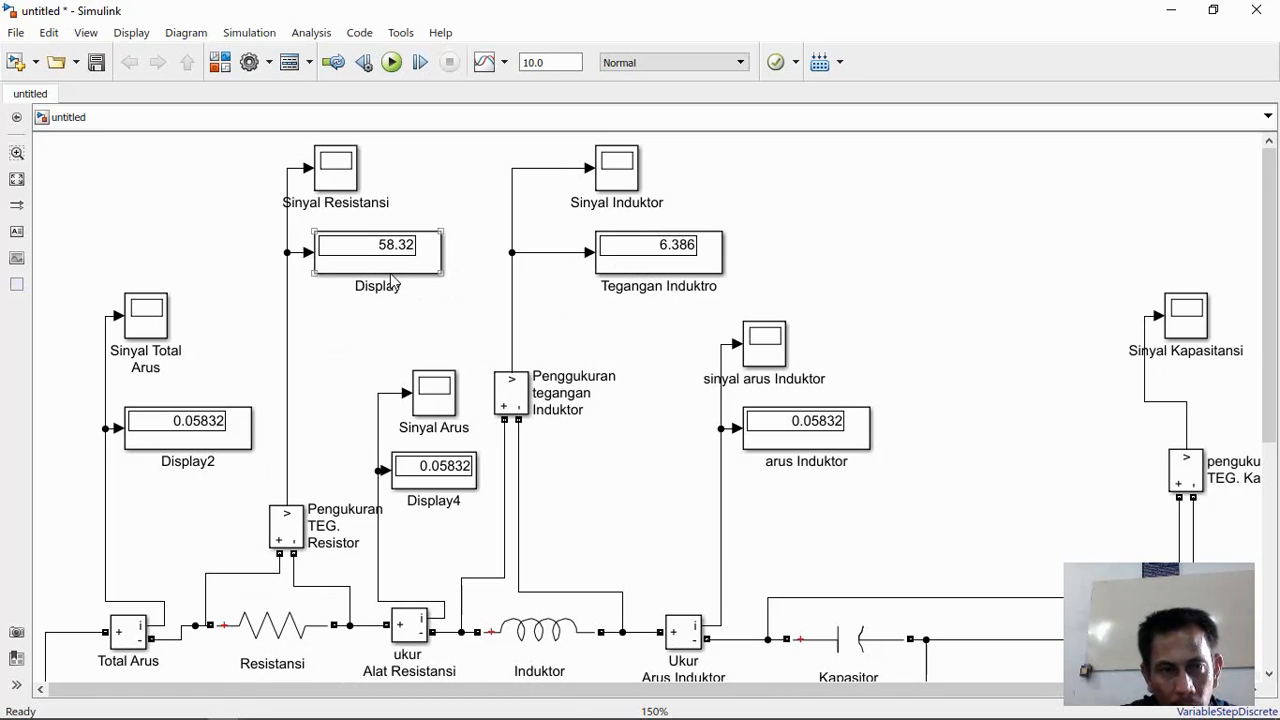
{"action": "double_click", "coordinate": [390, 258]}
{"action": "left_click", "coordinate": [607, 262]}
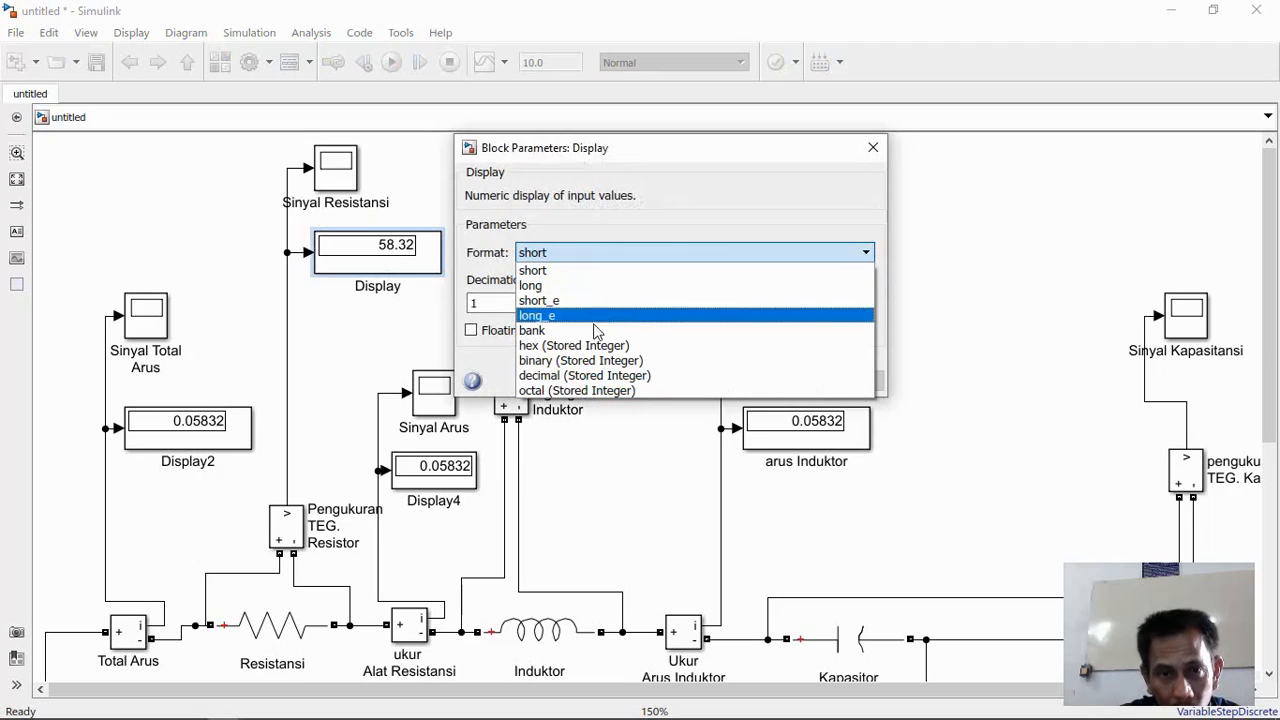
{"action": "left_click", "coordinate": [874, 161]}
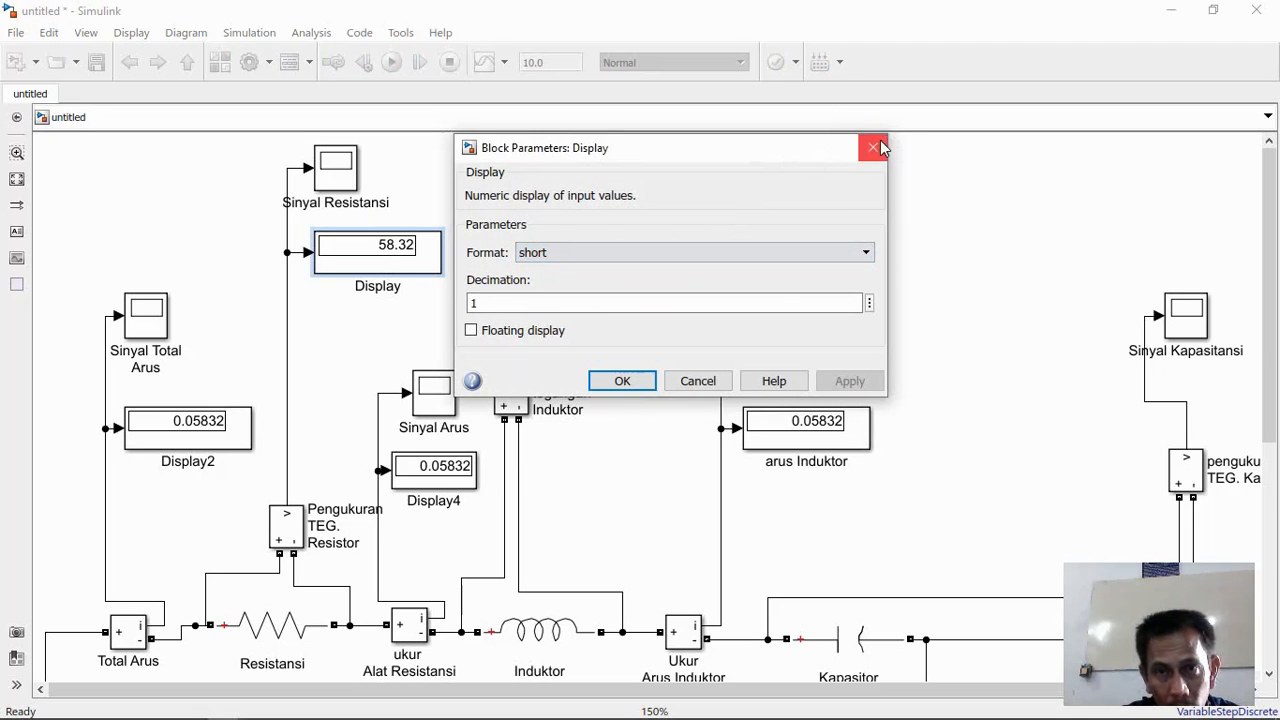
{"action": "left_click", "coordinate": [874, 148]}
Step: Zoom horizontally into the start of the Sinyal Resistansi waveform until single cycles show, examine it in a maximized scope window, and return to the model
{"action": "left_click", "coordinate": [350, 192]}
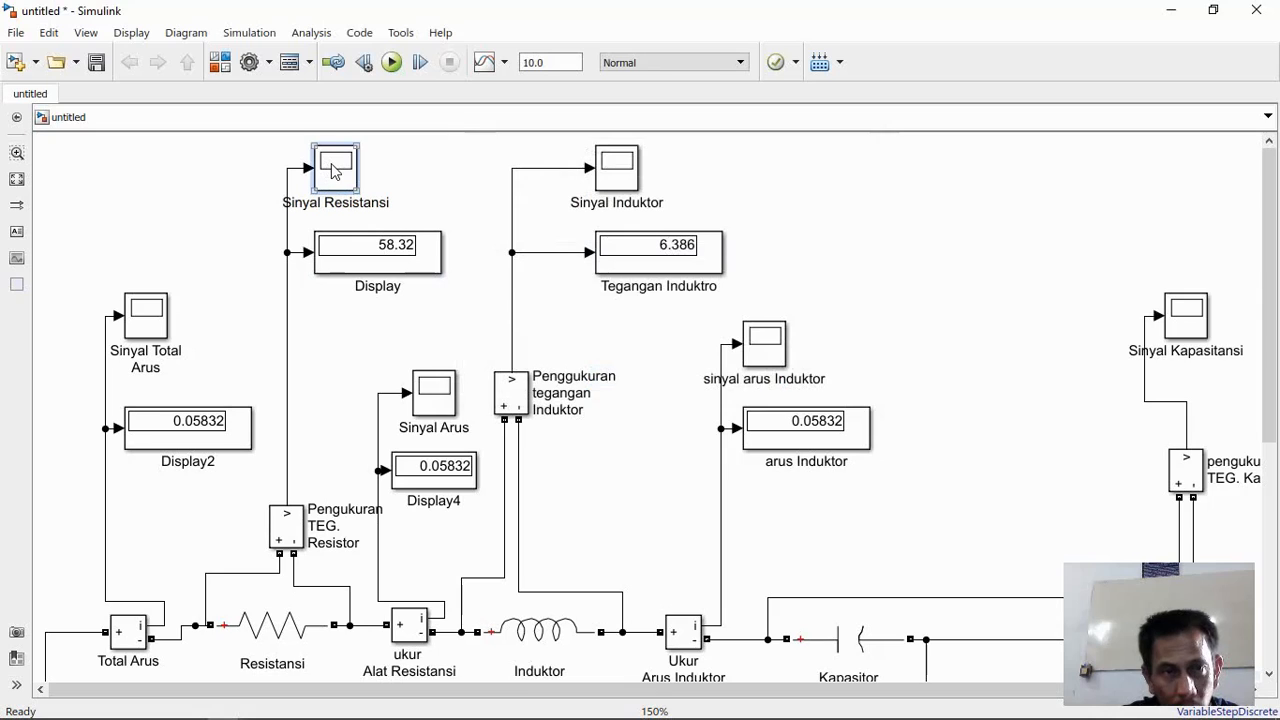
{"action": "double_click", "coordinate": [335, 172]}
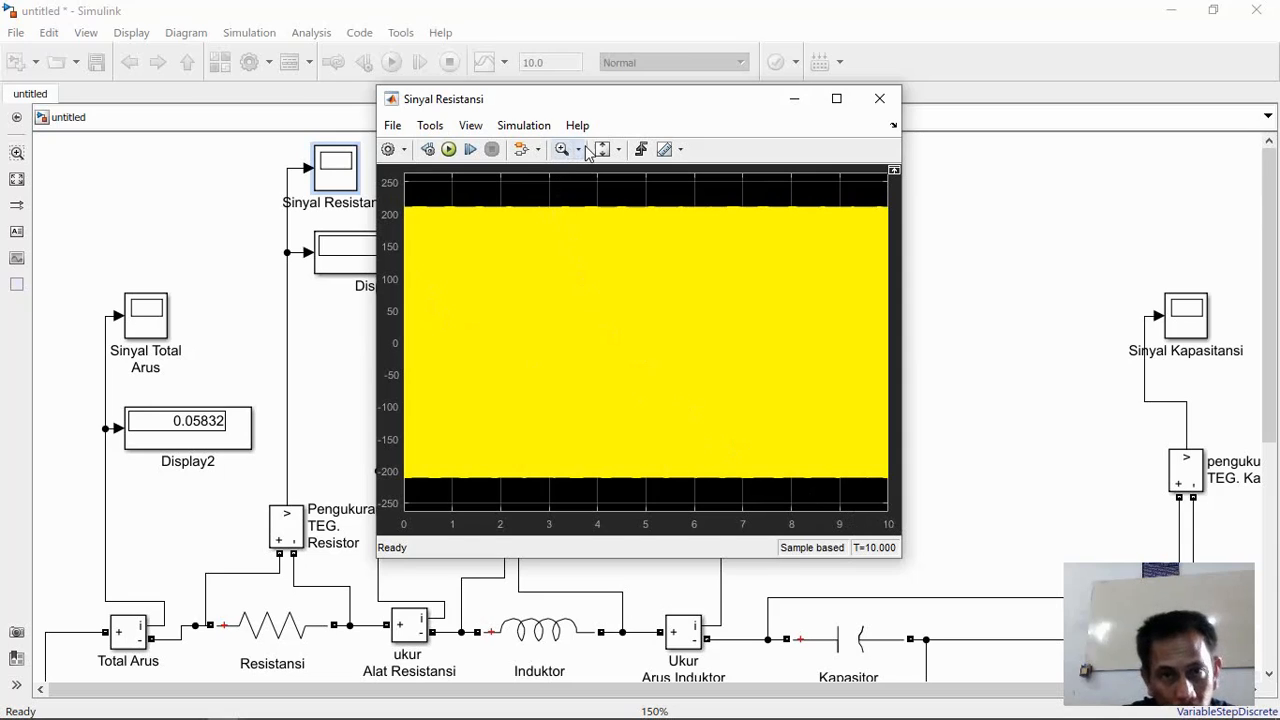
{"action": "left_click", "coordinate": [620, 149]}
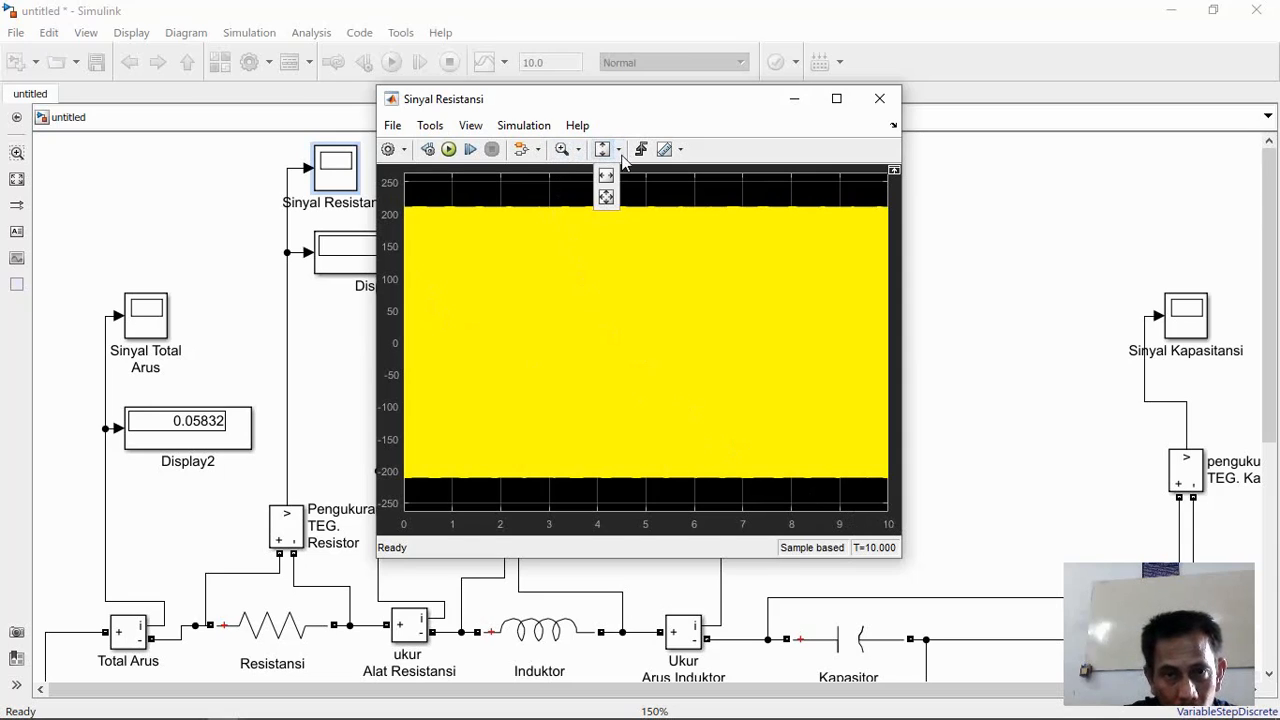
{"action": "left_click", "coordinate": [579, 150]}
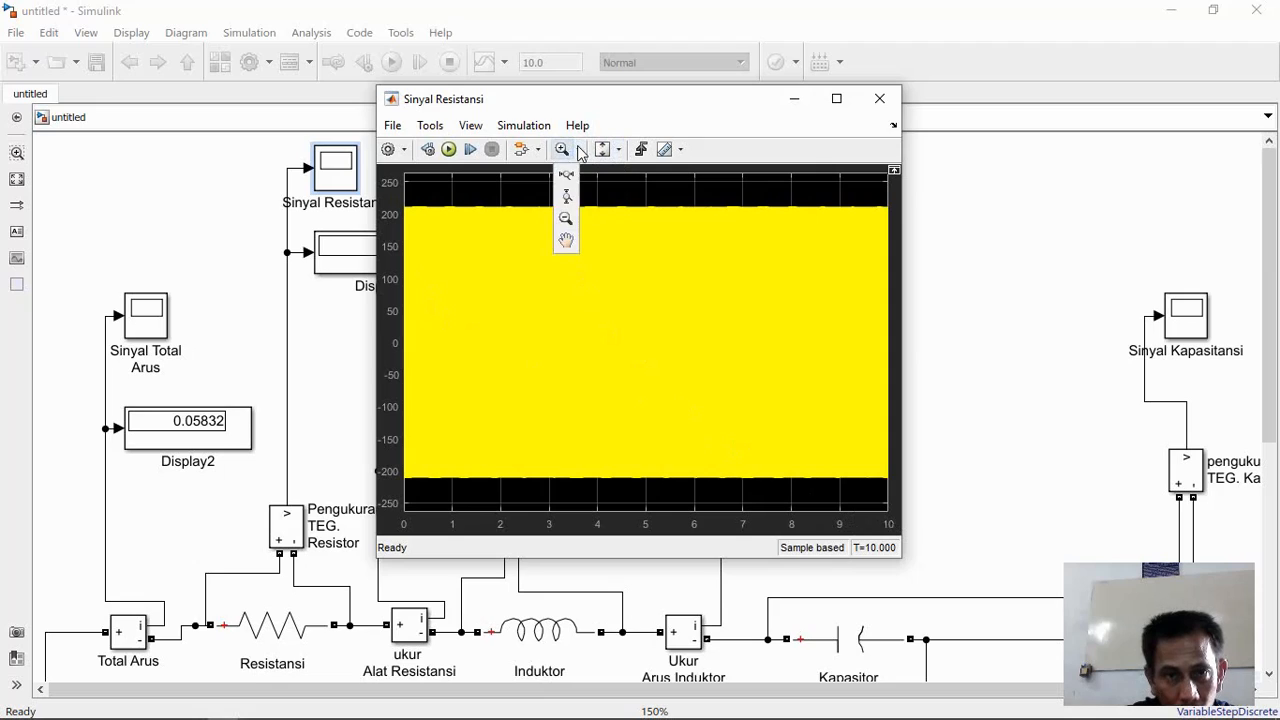
{"action": "left_click", "coordinate": [567, 176]}
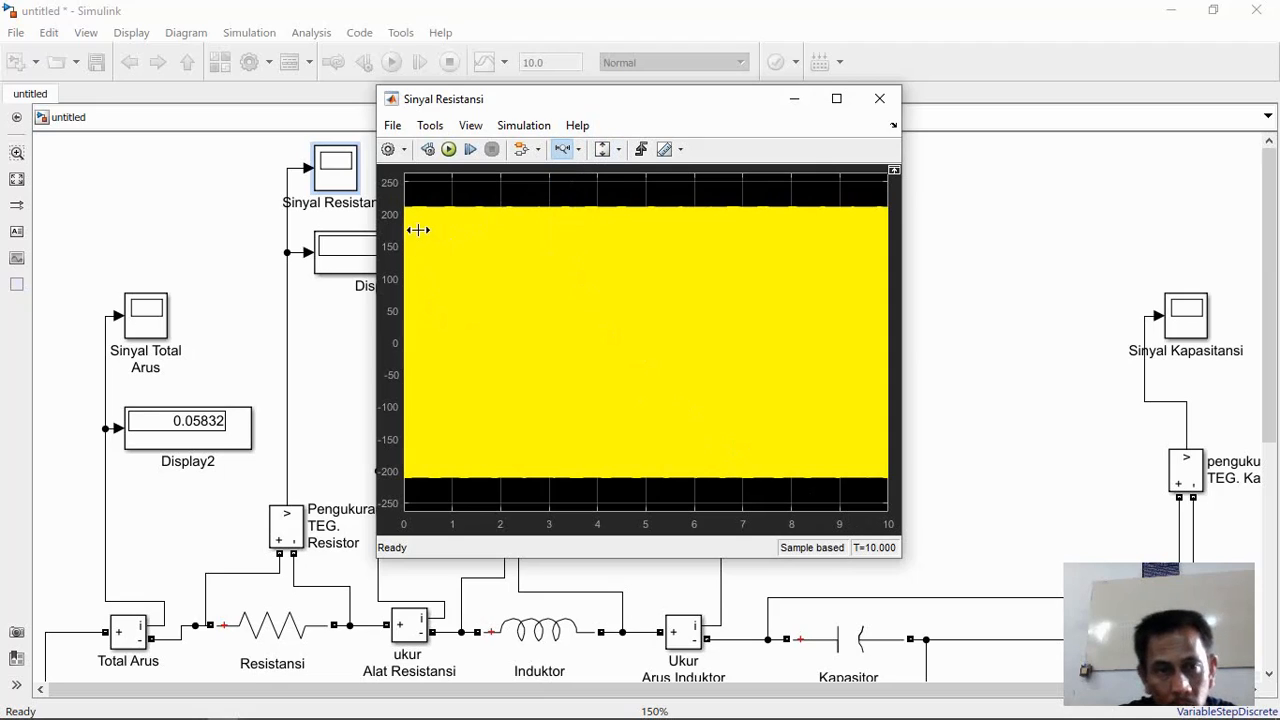
{"action": "left_click_drag", "start_coordinate": [415, 229], "coordinate": [496, 248]}
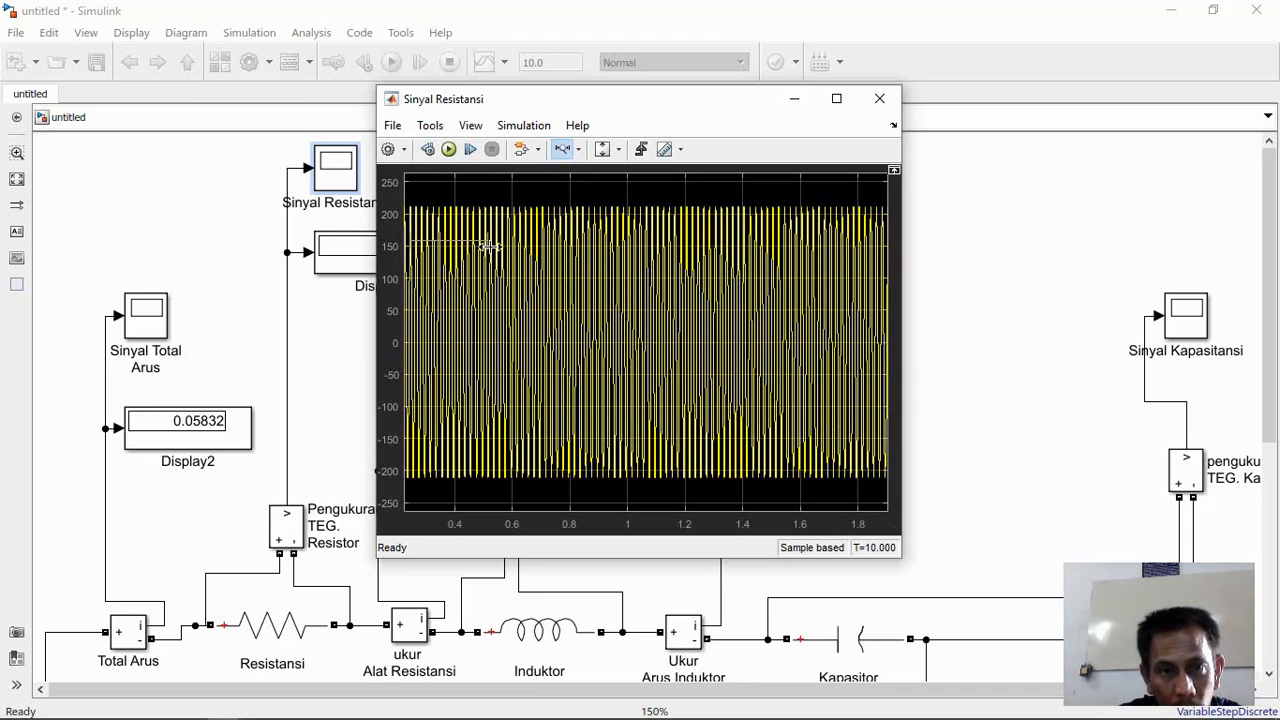
{"action": "left_click_drag", "start_coordinate": [500, 247], "coordinate": [502, 247]}
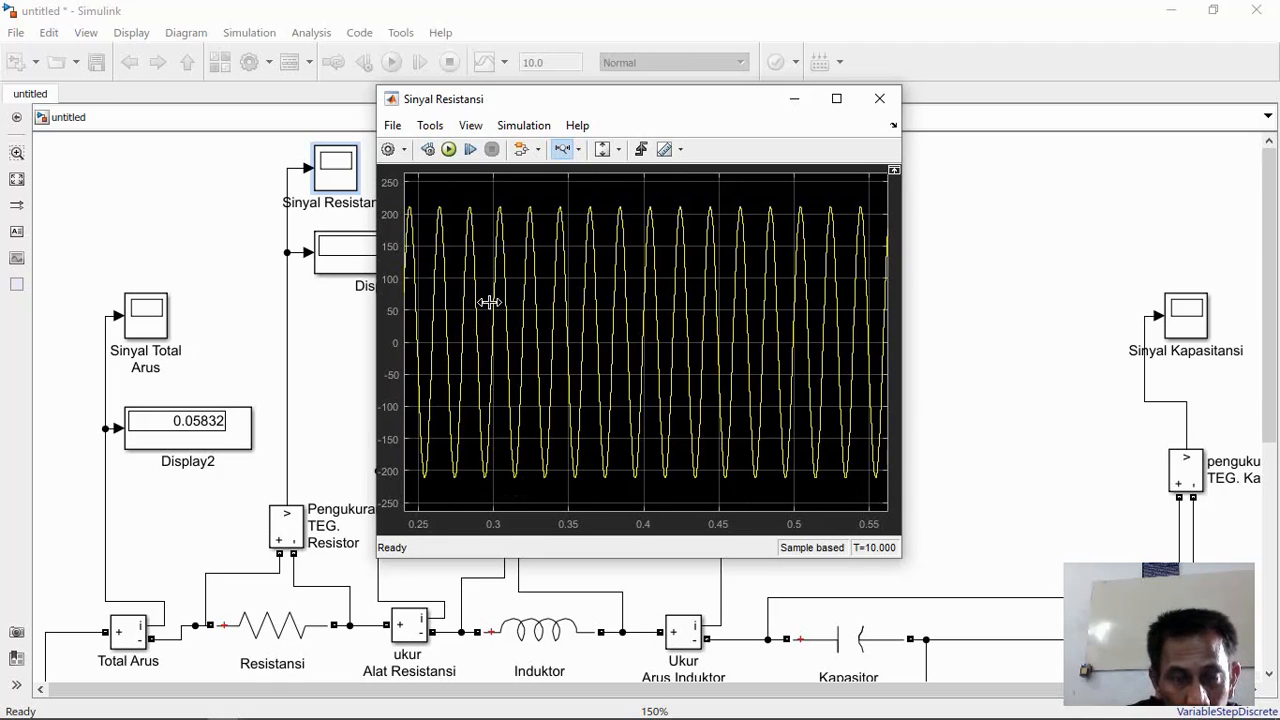
{"action": "left_click", "coordinate": [838, 97]}
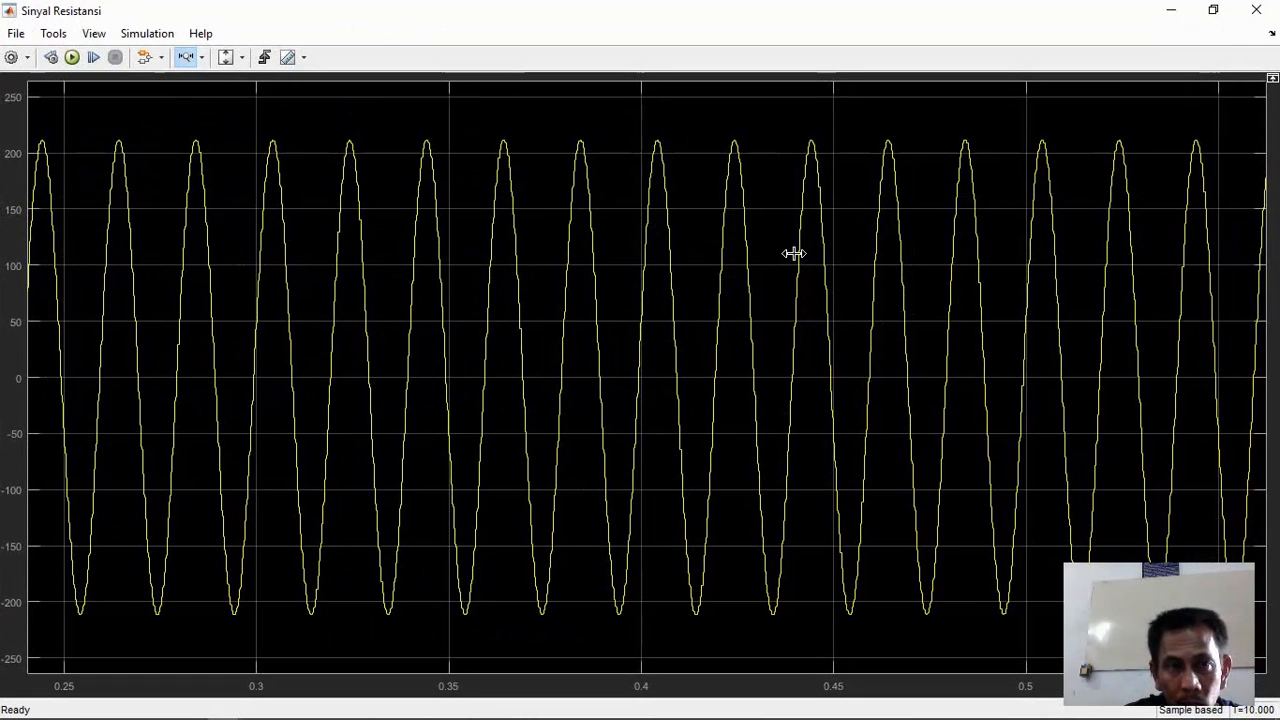
{"action": "left_click", "coordinate": [1174, 14]}
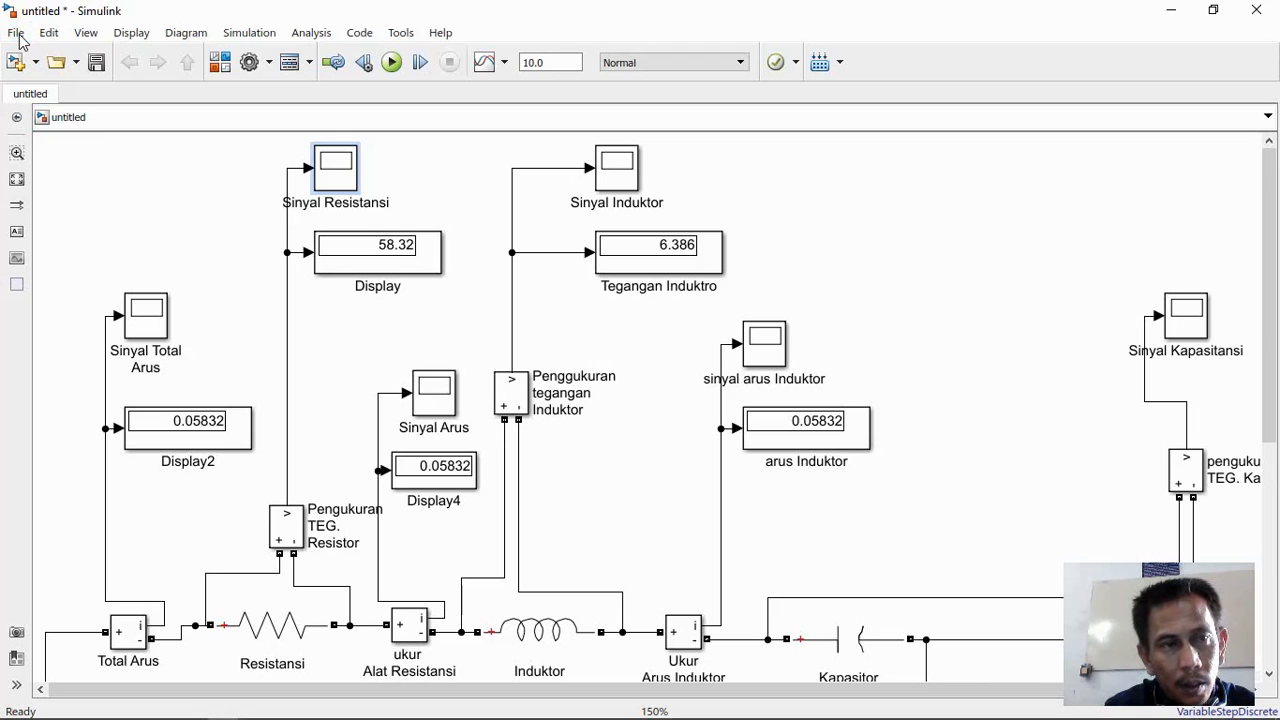
Step: Save the model as lat_simulasi in Simulink Models (*.slx) format in the lat_matlab folder on drive D
{"action": "left_click", "coordinate": [36, 62]}
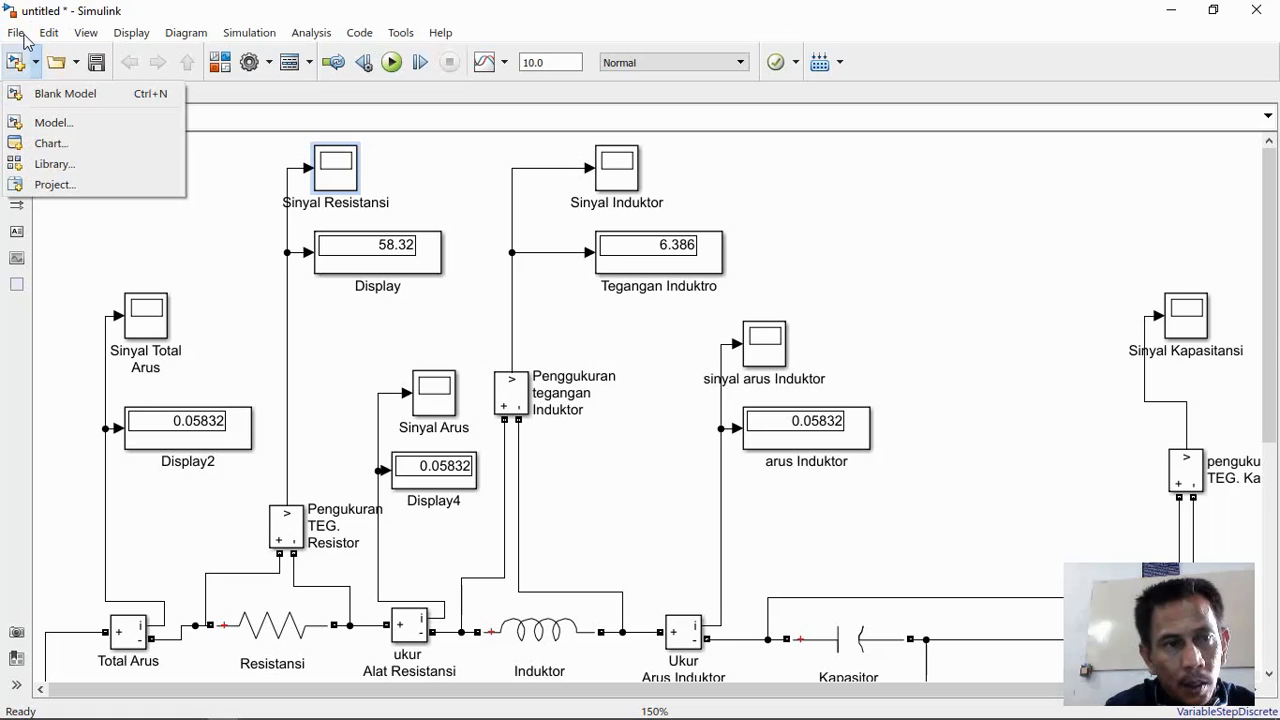
{"action": "left_click", "coordinate": [16, 32]}
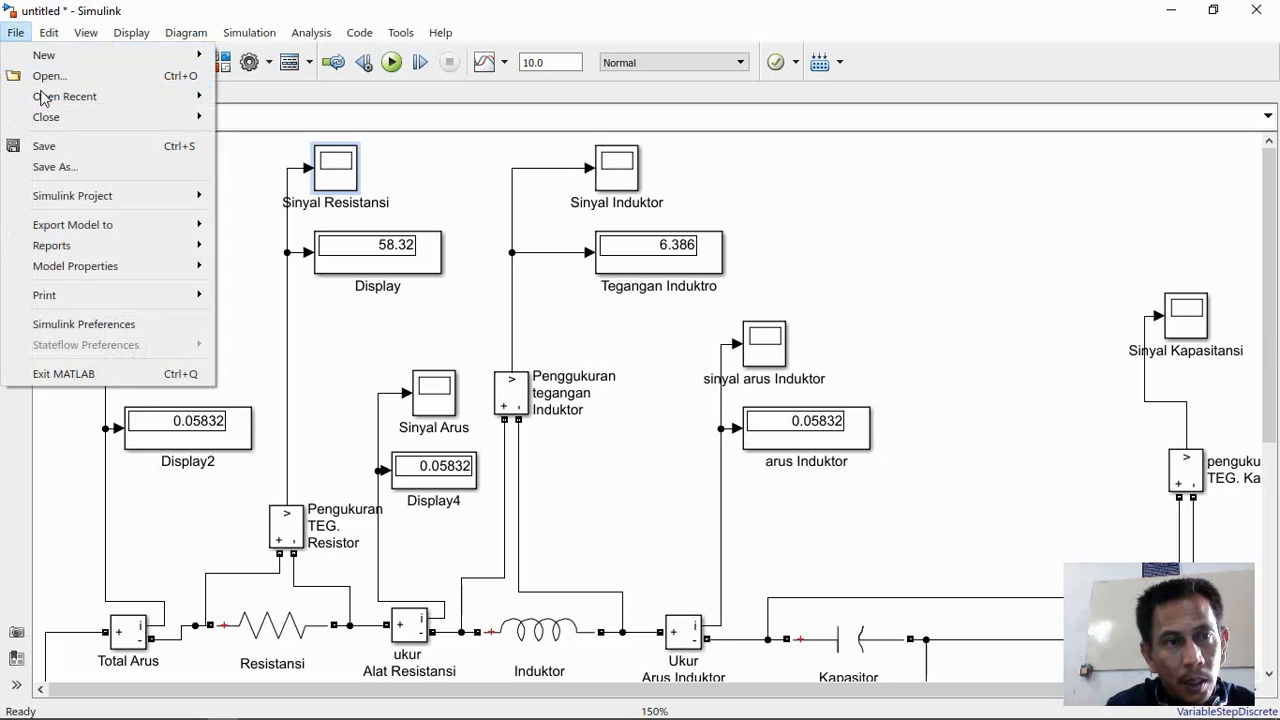
{"action": "left_click", "coordinate": [59, 147]}
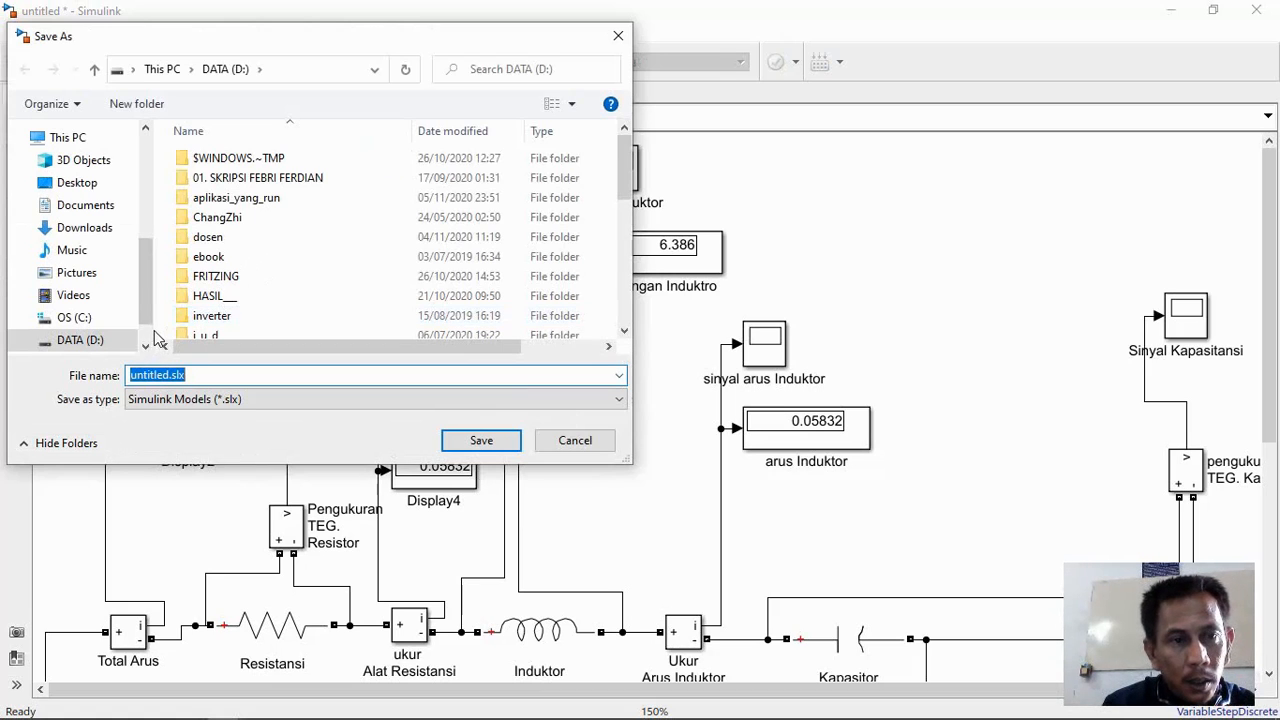
{"action": "left_click_drag", "start_coordinate": [624, 198], "coordinate": [632, 258]}
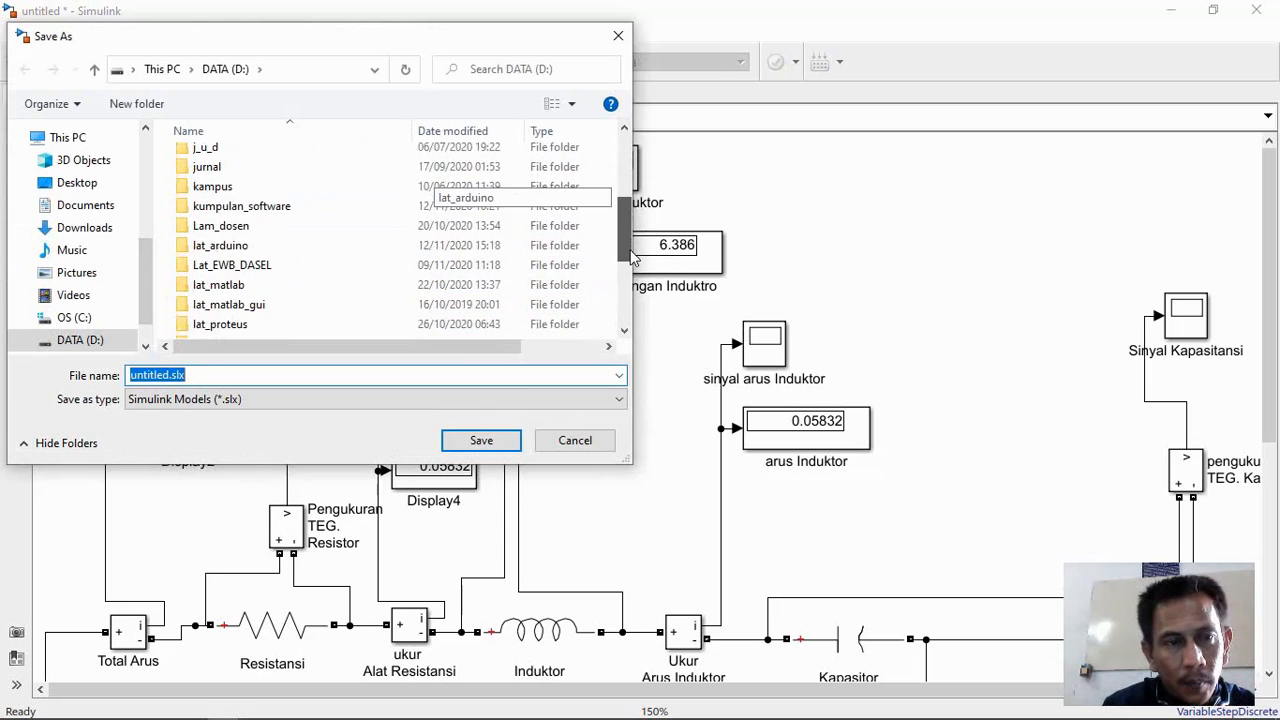
{"action": "left_click", "coordinate": [279, 289]}
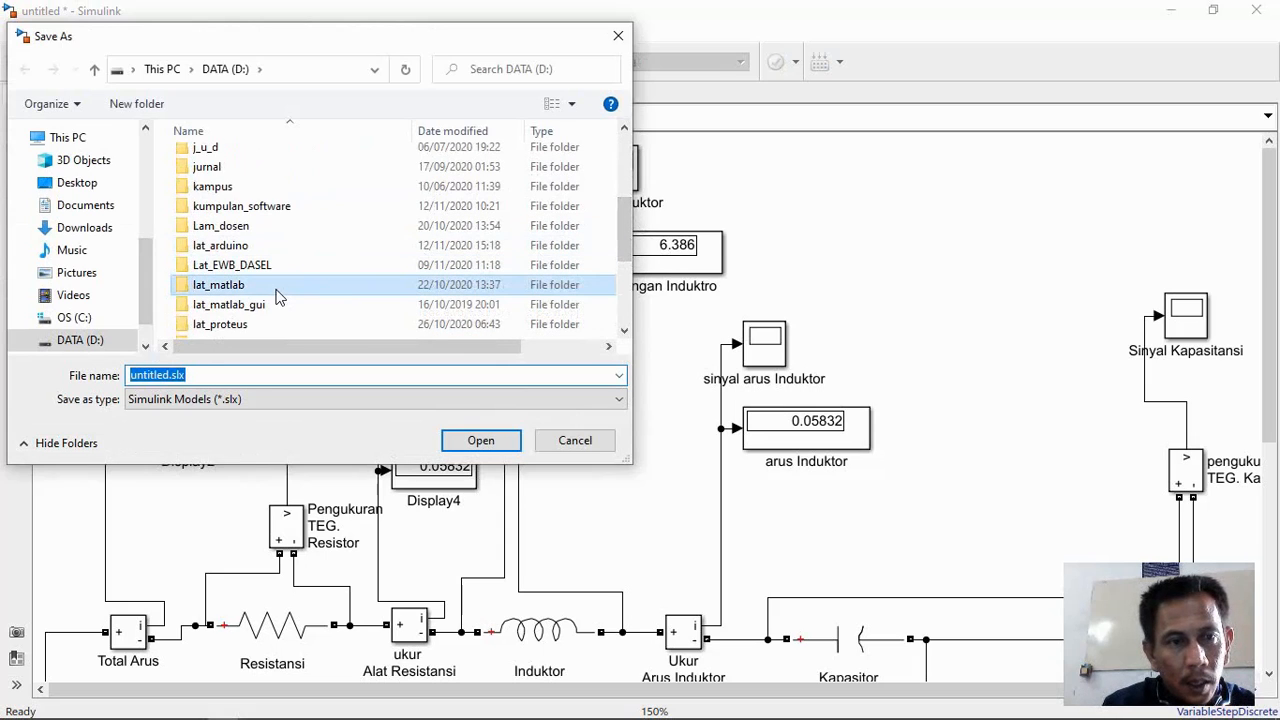
{"action": "double_click", "coordinate": [279, 290]}
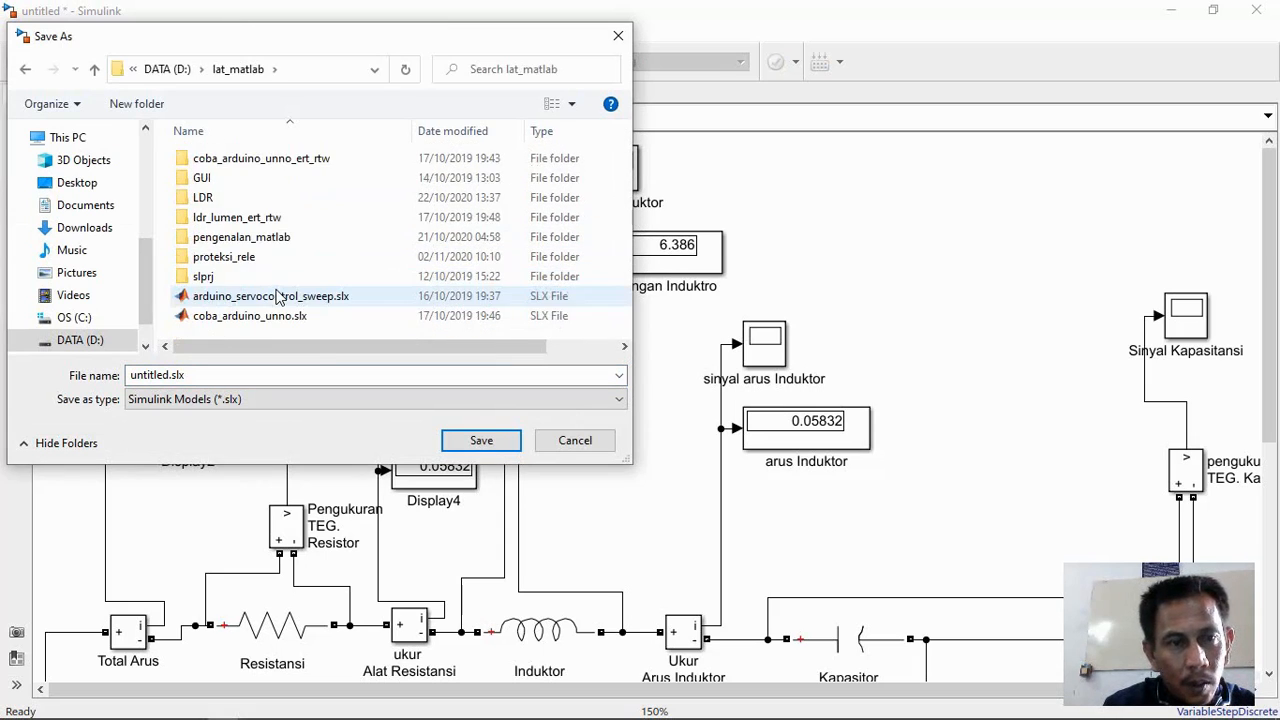
{"action": "left_click", "coordinate": [224, 376]}
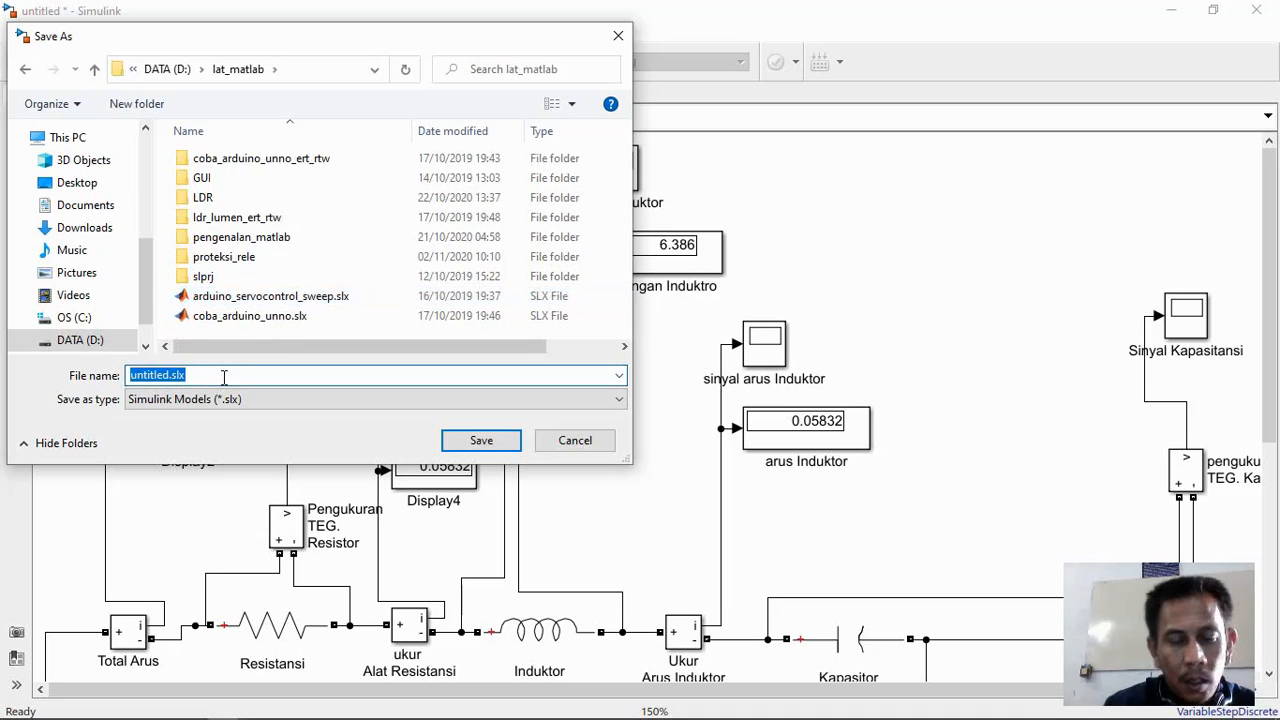
{"action": "type", "text": "lat"}
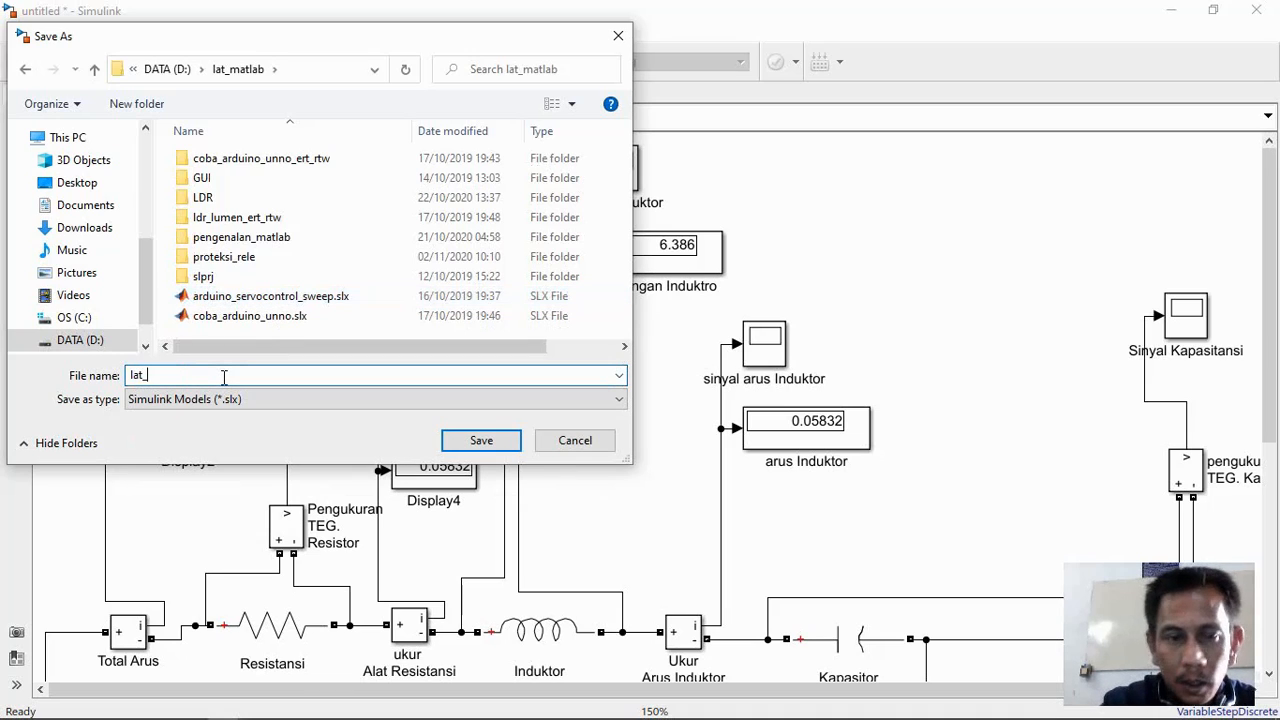
{"action": "type", "text": "_simulasi"}
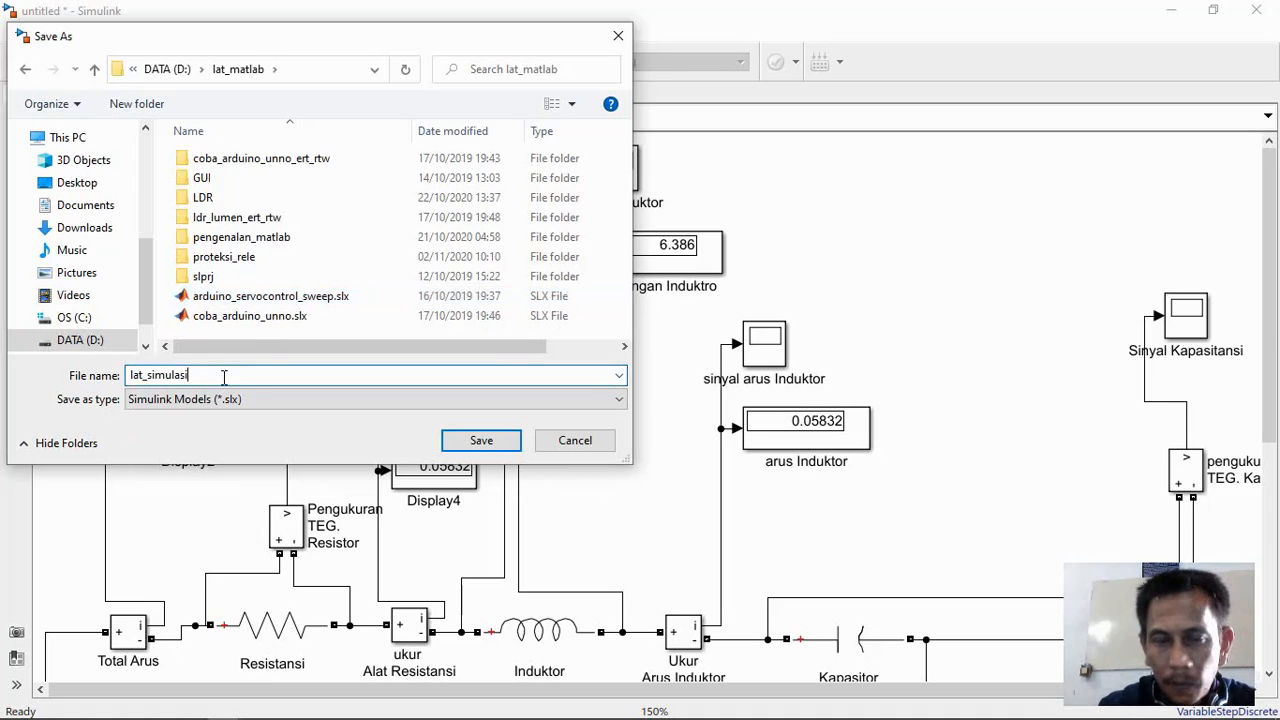
{"action": "key", "text": "Return"}
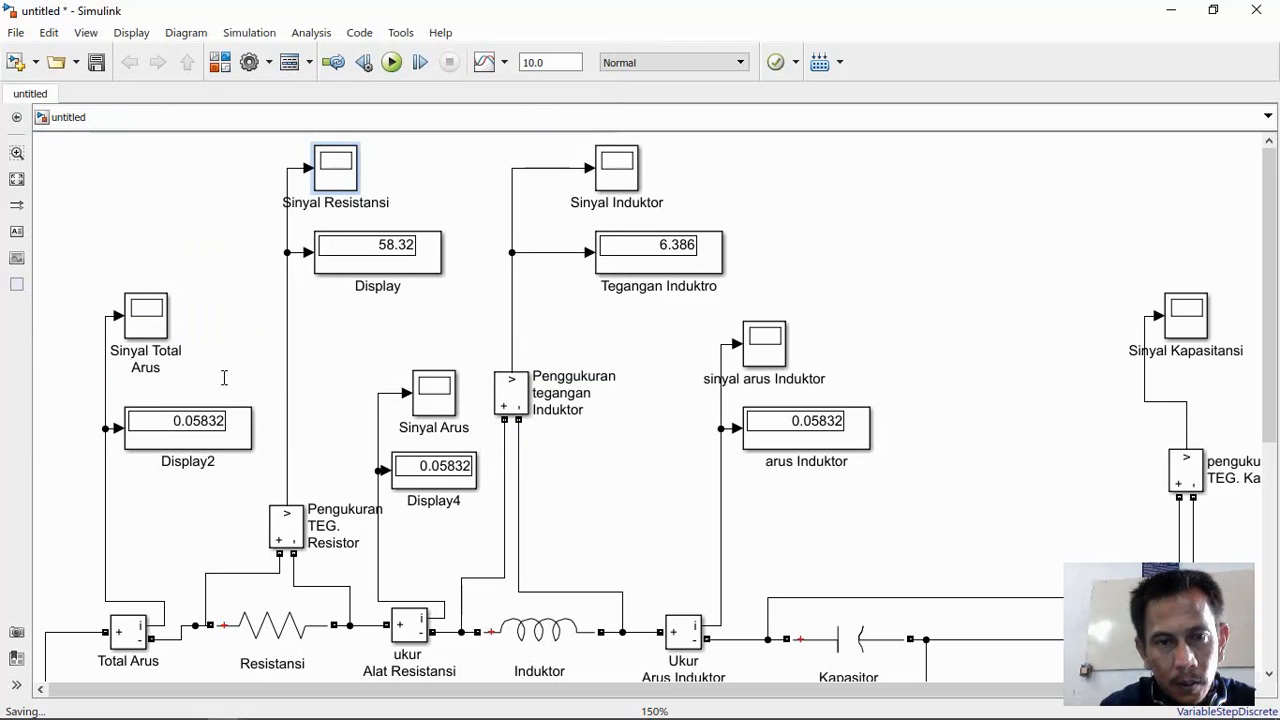